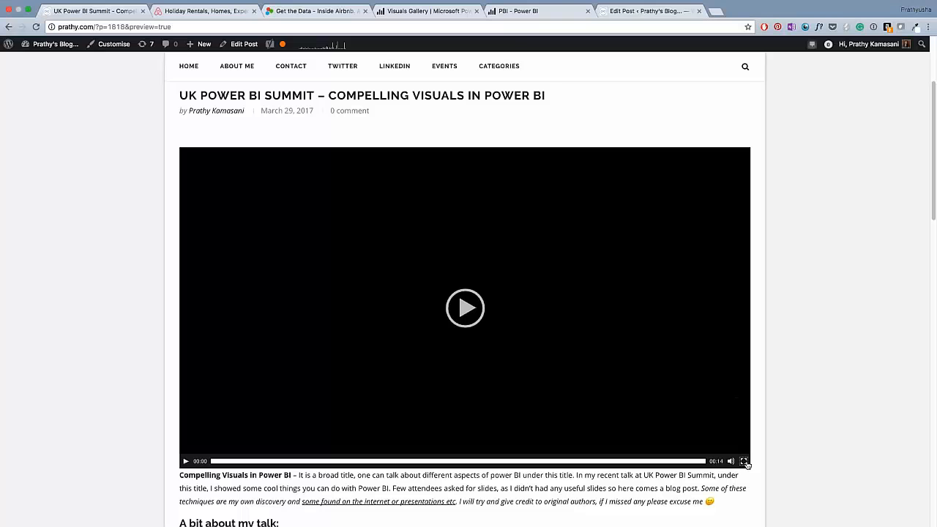
- Play the blog post's embedded video in full screen up to the agenda and leave the full-screen view
left_click(745, 458)
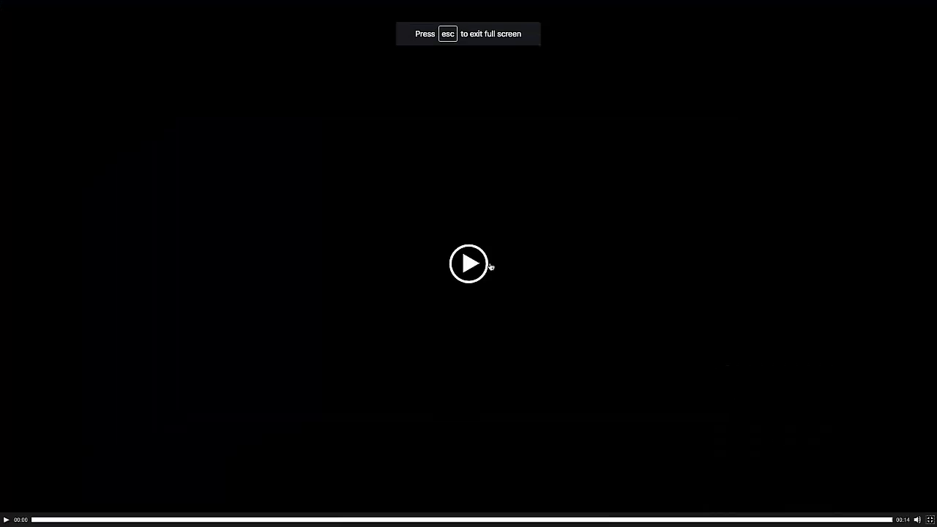
left_click(448, 274)
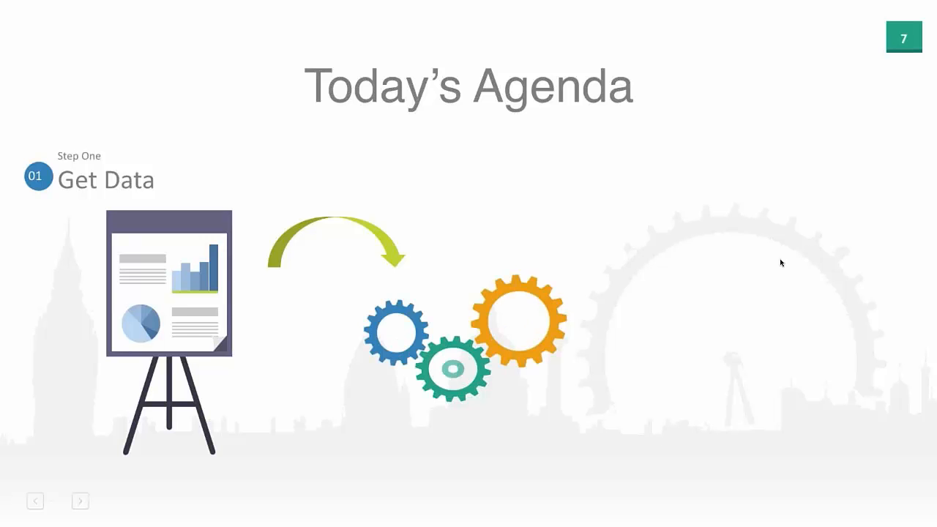
key("Escape")
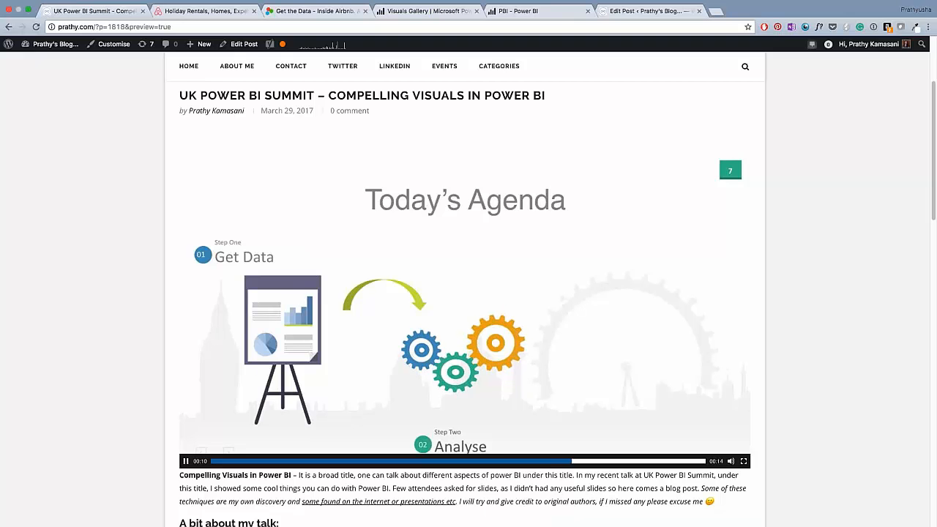
- View the Airbnb home page and browse the city datasets on the Inside Airbnb Get the Data page
left_click(202, 12)
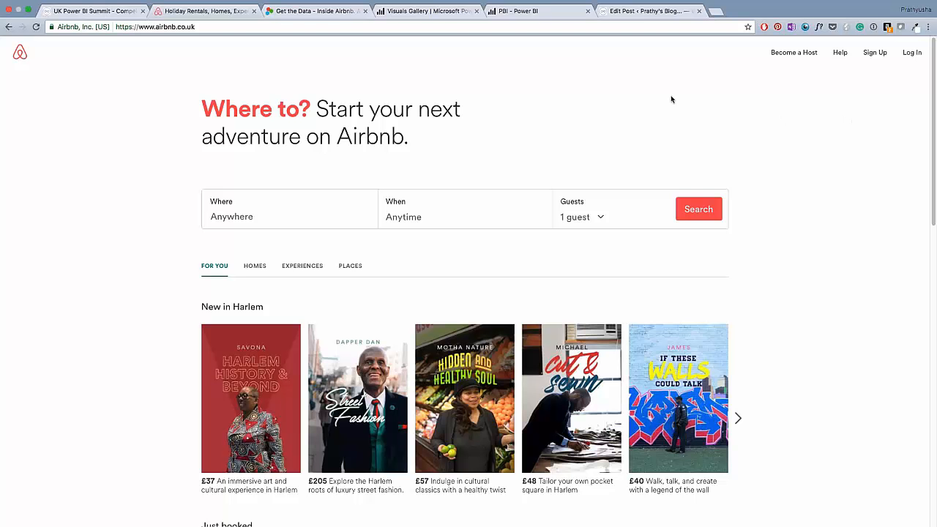
left_click(330, 11)
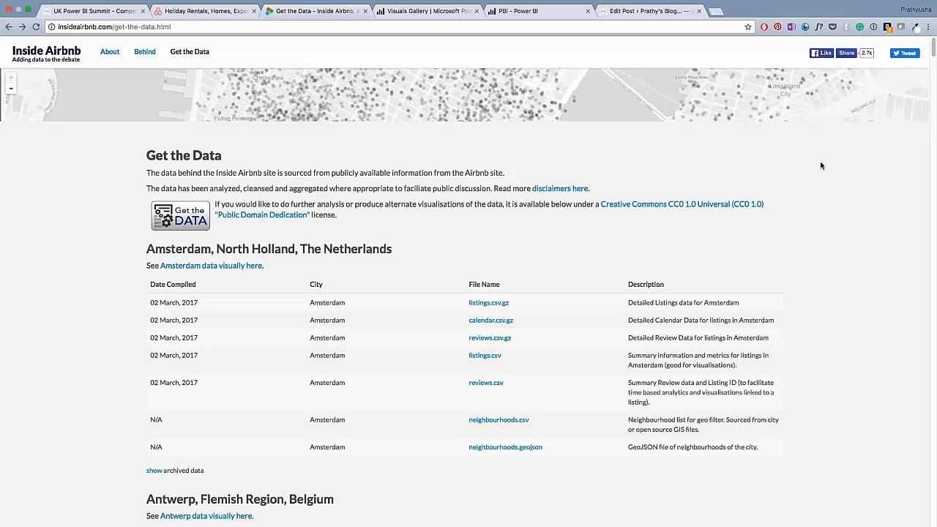
scroll(823, 166, "down", 1)
scroll(820, 162, "down", 2)
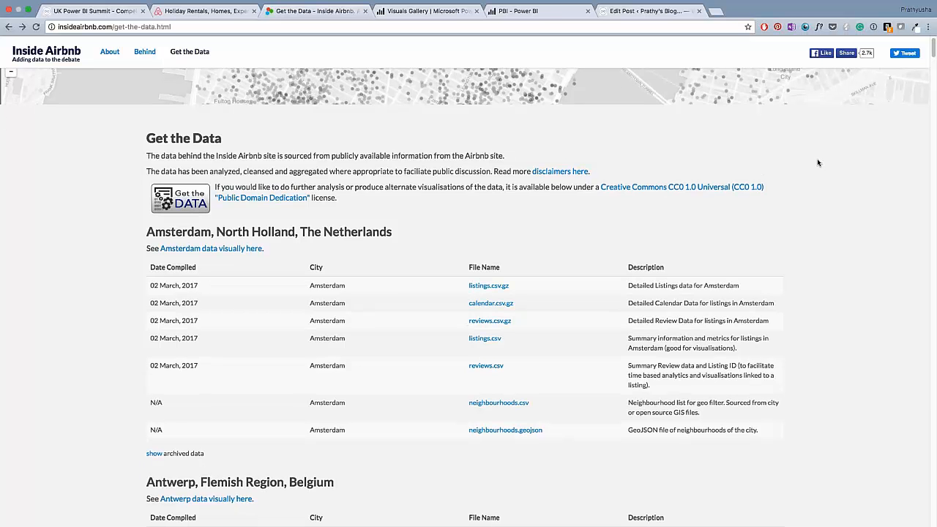
scroll(818, 162, "down", 5)
scroll(818, 163, "down", 1)
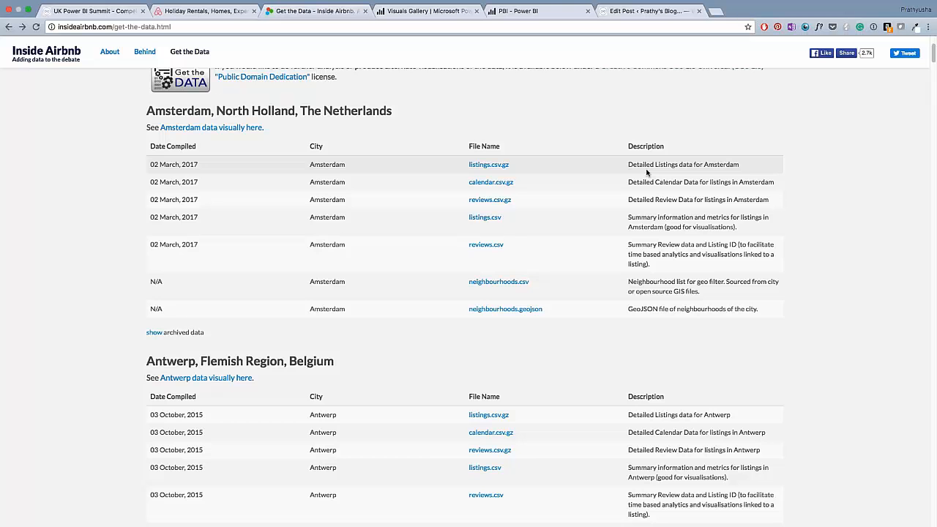
scroll(636, 186, "down", 15)
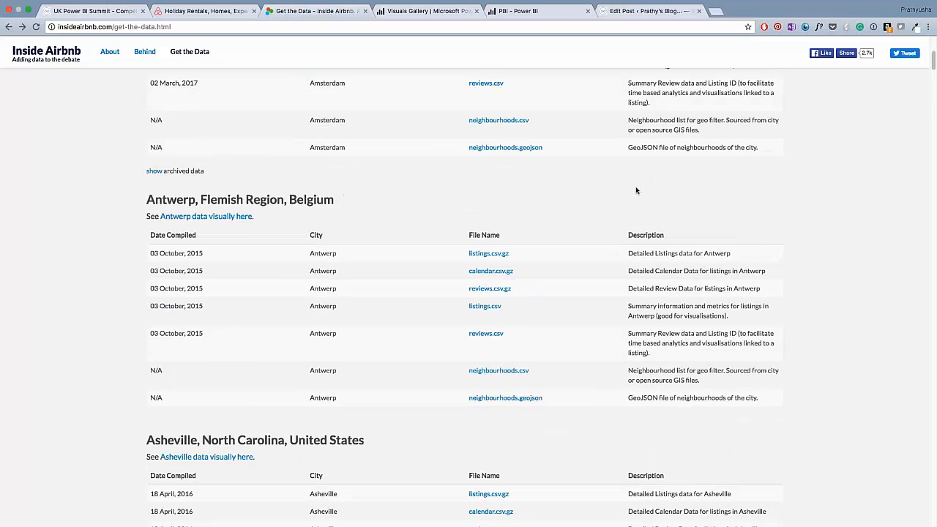
- Find "london" on the data page and examine London's listings.csv.gz and listings.csv files with their descriptions
key("super+f")
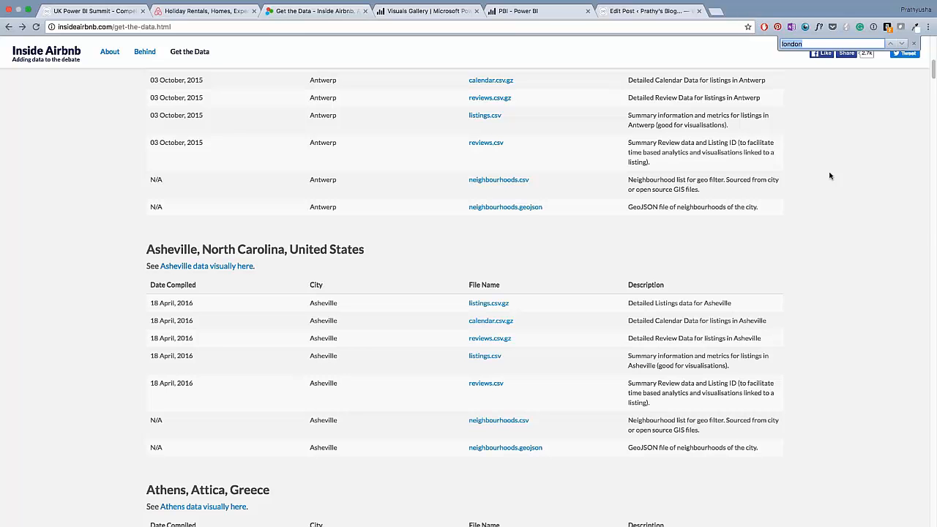
key("Return")
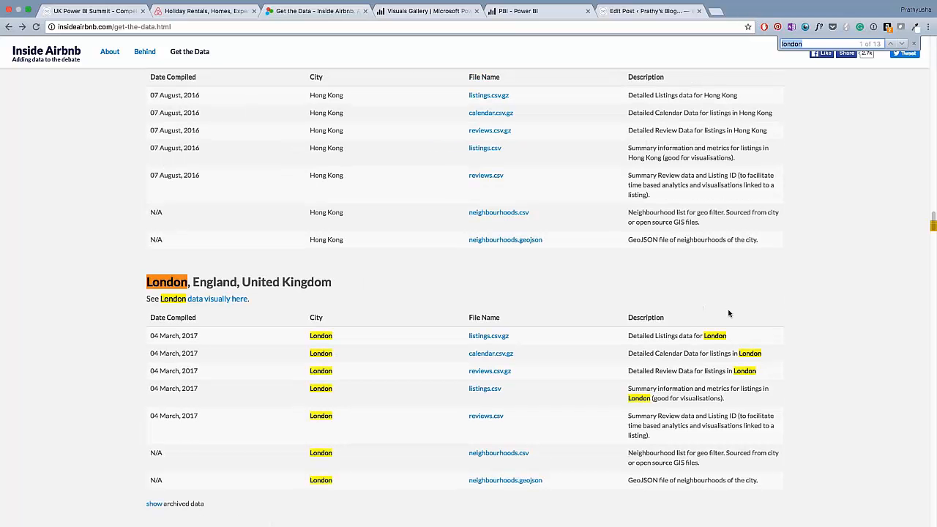
scroll(743, 305, "down", 1)
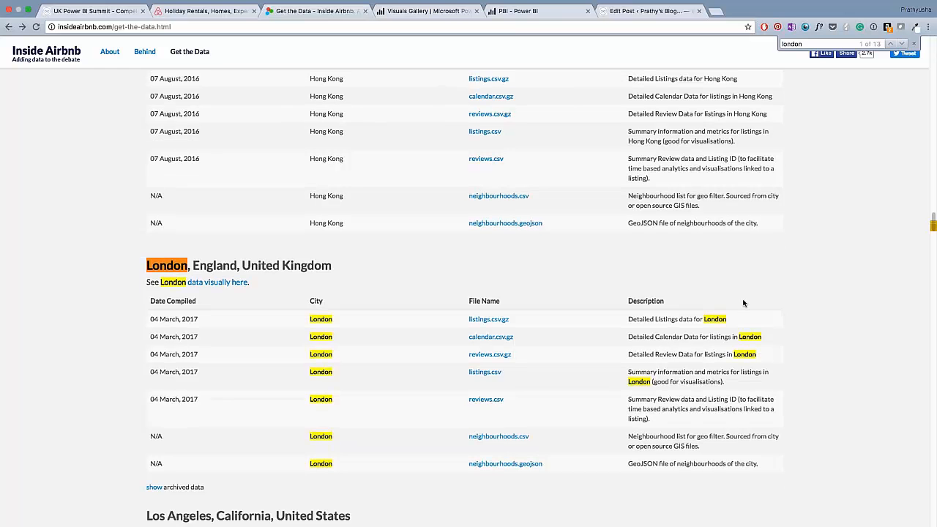
scroll(743, 304, "down", 3)
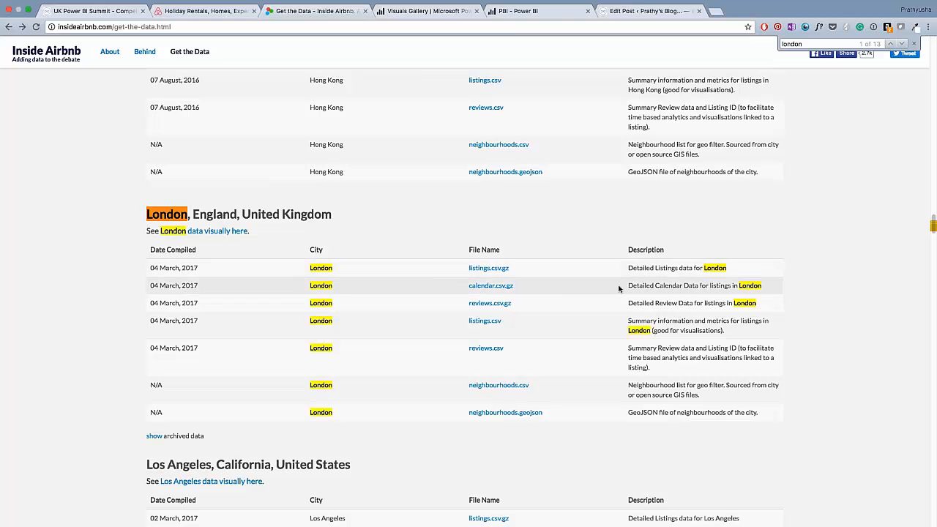
left_click_drag(561, 272, 450, 268)
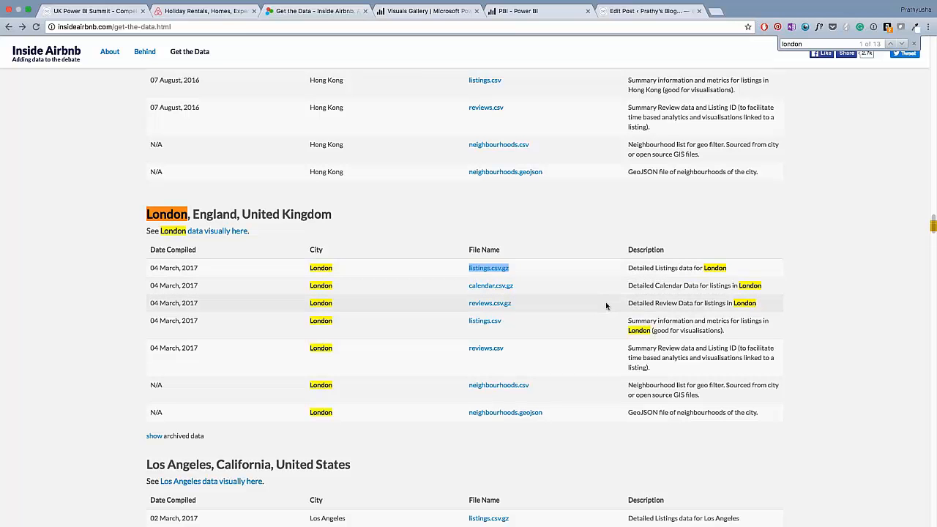
left_click_drag(606, 306, 464, 322)
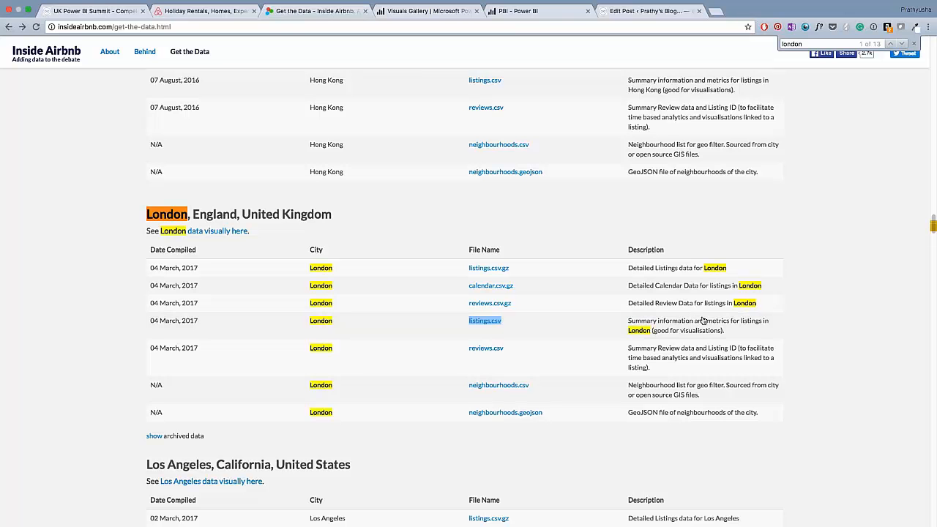
- Switch to File Explorer, inspect the listings, listings-1 and reviews-1 files in the AirBnB folder, and dismiss the meeting reminder
key("super+Tab")
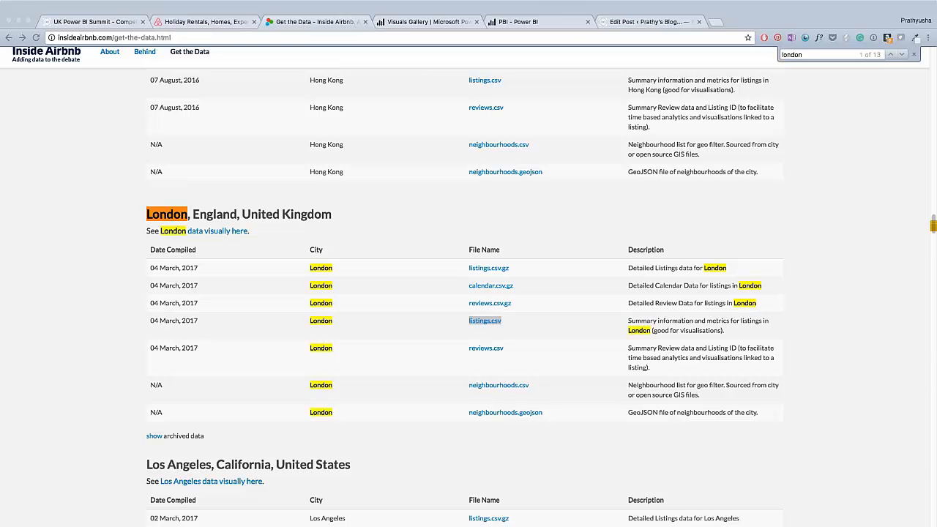
key("ctrl+Right")
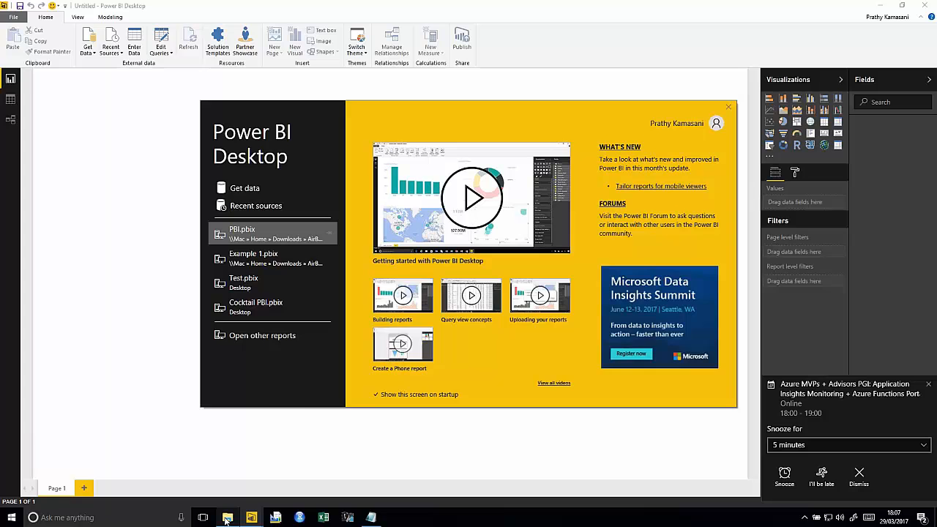
left_click(227, 518)
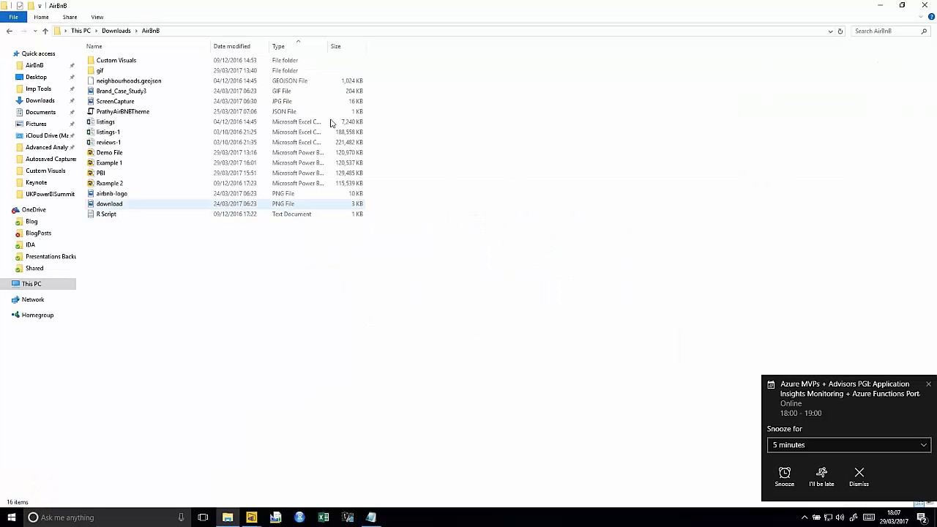
left_click_drag(374, 122, 317, 147)
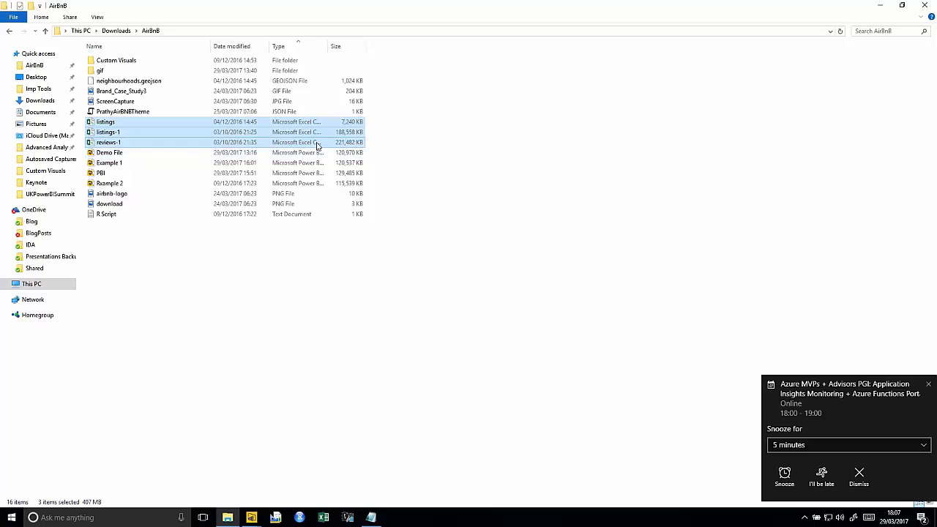
left_click(497, 191)
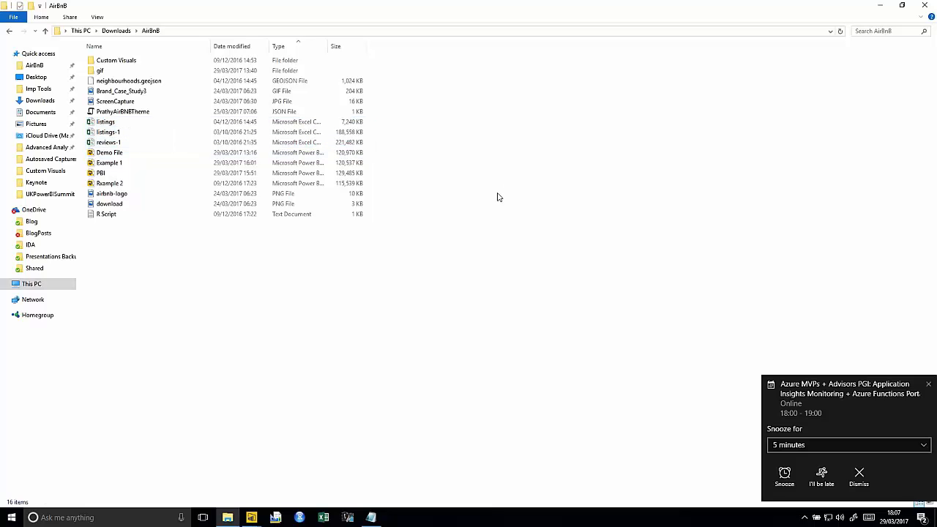
left_click(861, 475)
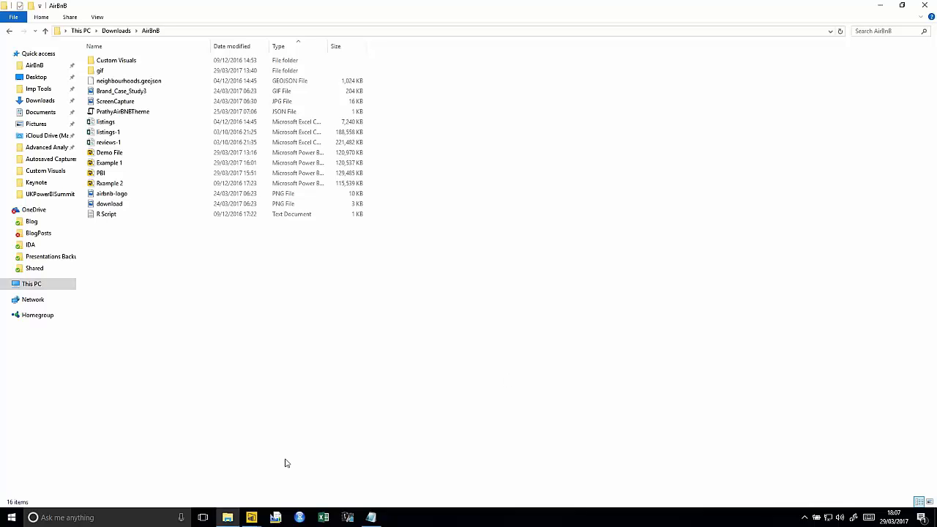
- Switch to the untitled Power BI Desktop report and bring up the Get Data dialog from its start screen
left_click(252, 518)
left_click(336, 489)
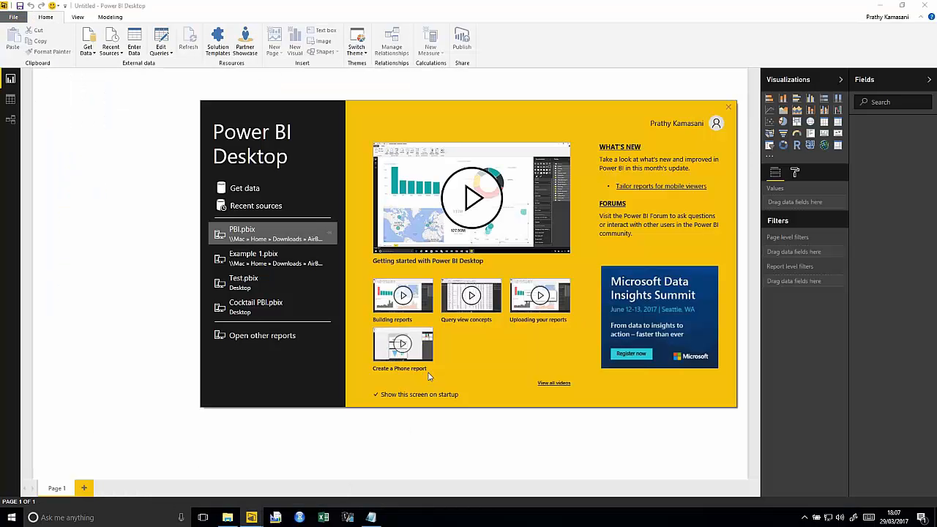
left_click(254, 190)
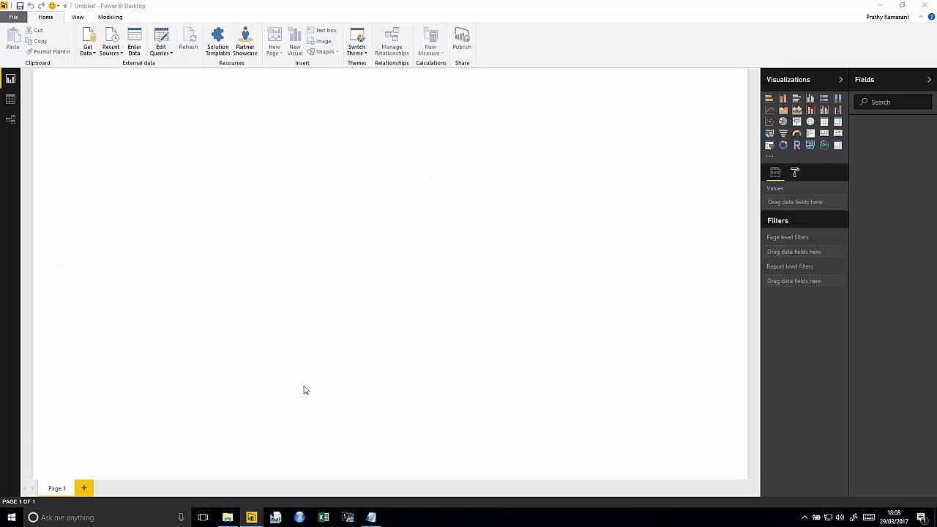
mouse_move(257, 521)
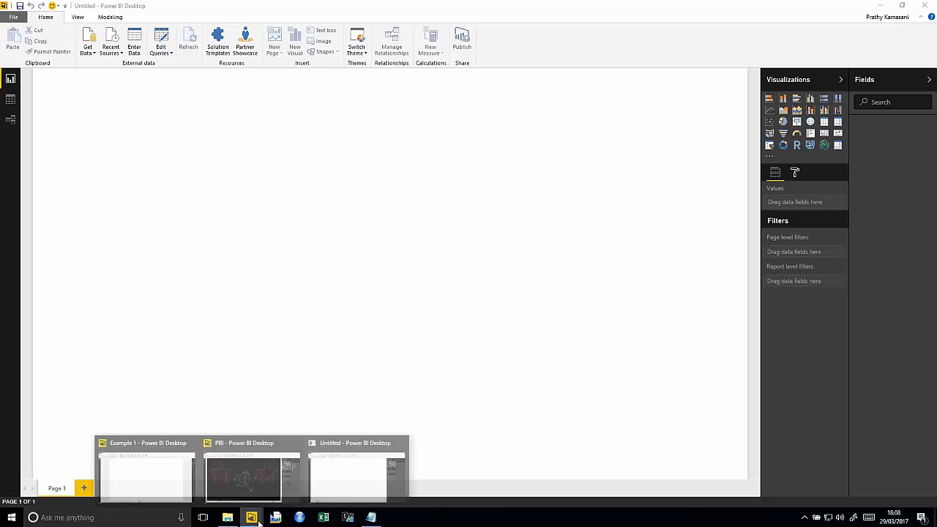
left_click(341, 490)
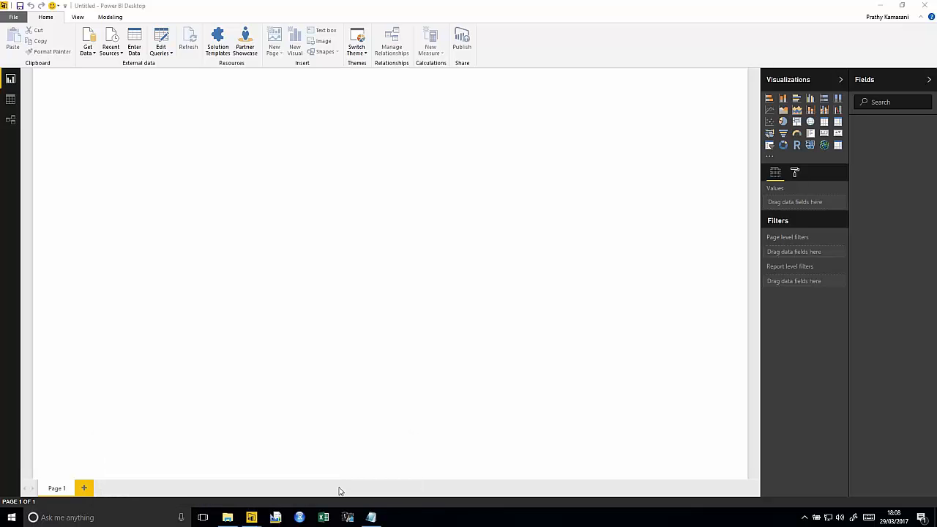
left_click(257, 520)
mouse_move(258, 520)
left_click(335, 492)
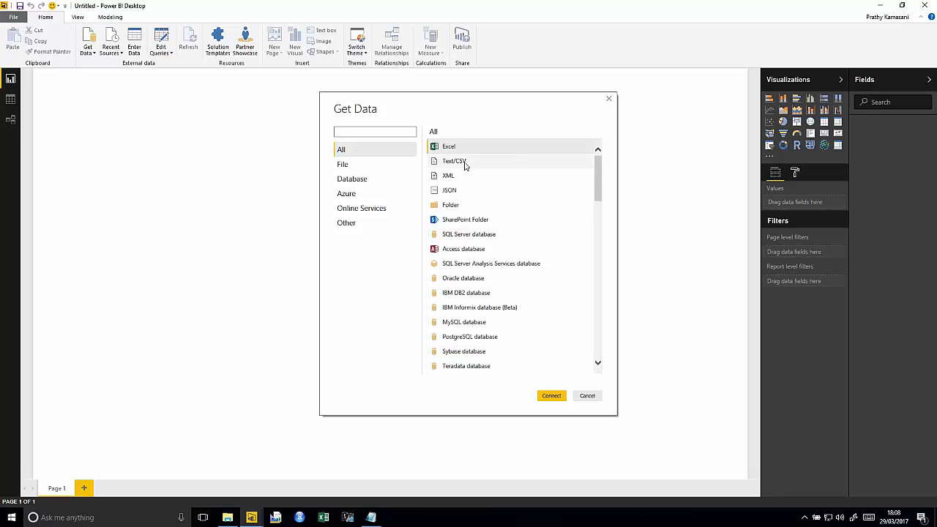
- Connect to a Text/CSV source and open the listings-1 file from the AirBnB folder
mouse_move(599, 172)
left_mouse_down()
mouse_move(598, 165)
mouse_move(598, 183)
mouse_move(596, 167)
left_mouse_up()
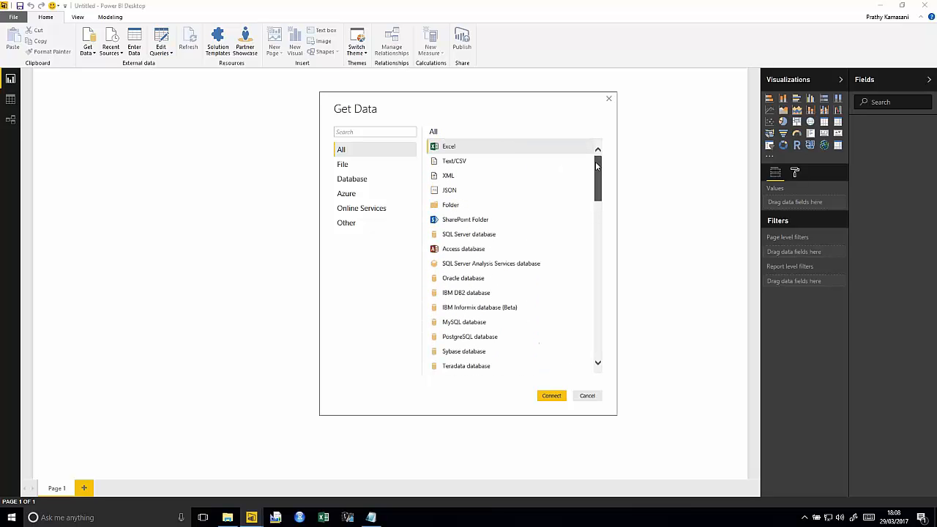
left_click(504, 162)
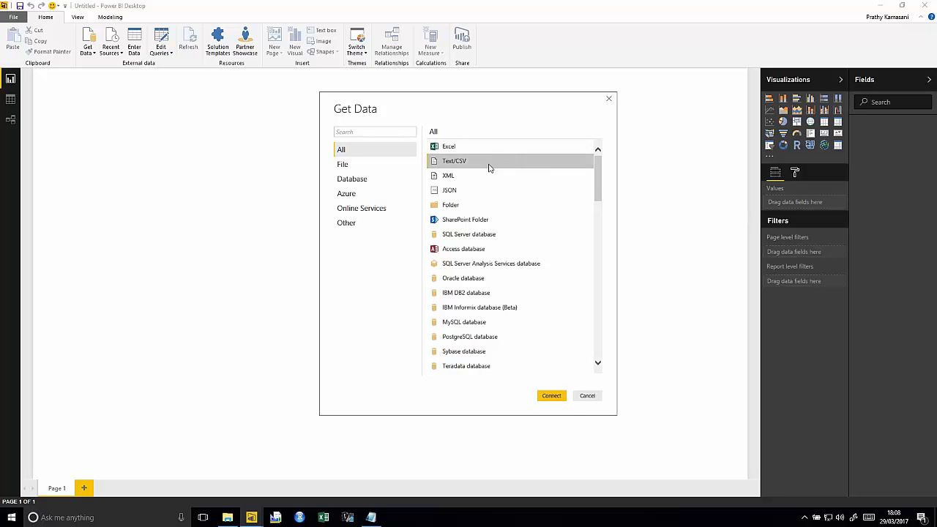
left_click(560, 399)
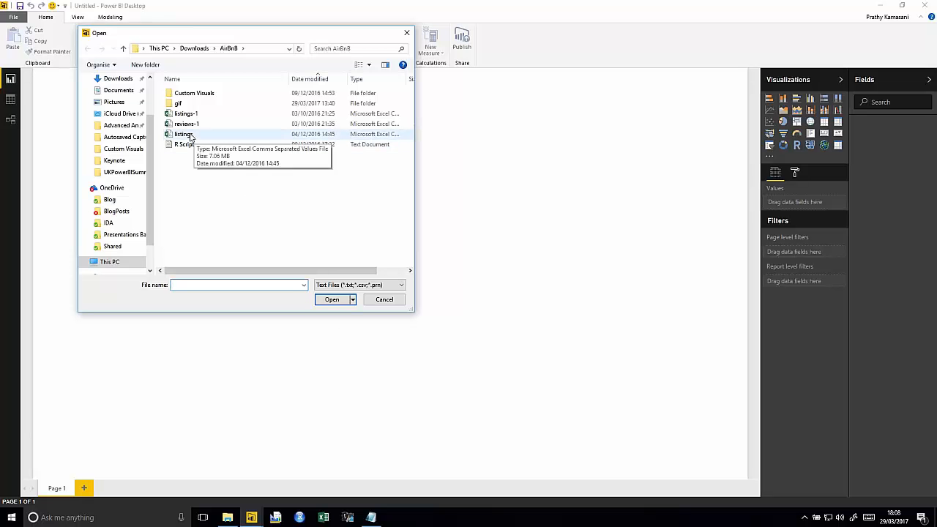
left_click(193, 116)
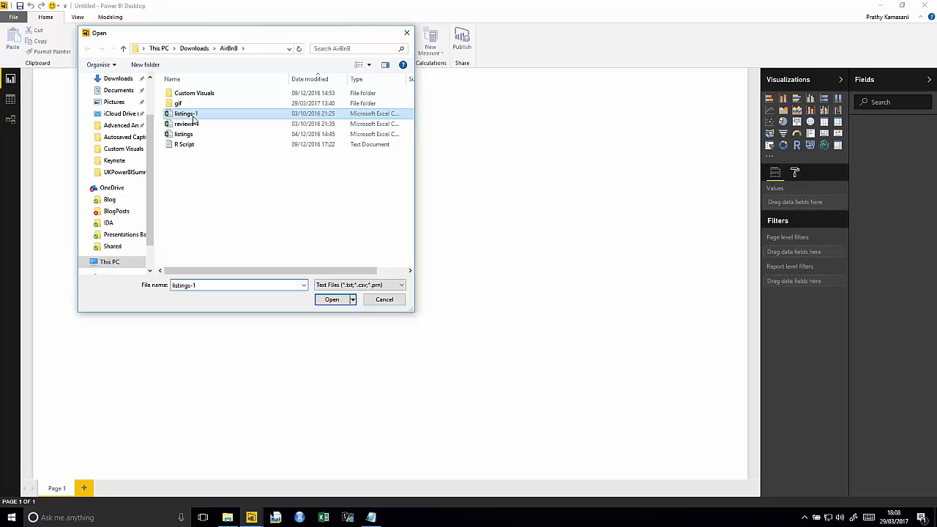
left_click(331, 303)
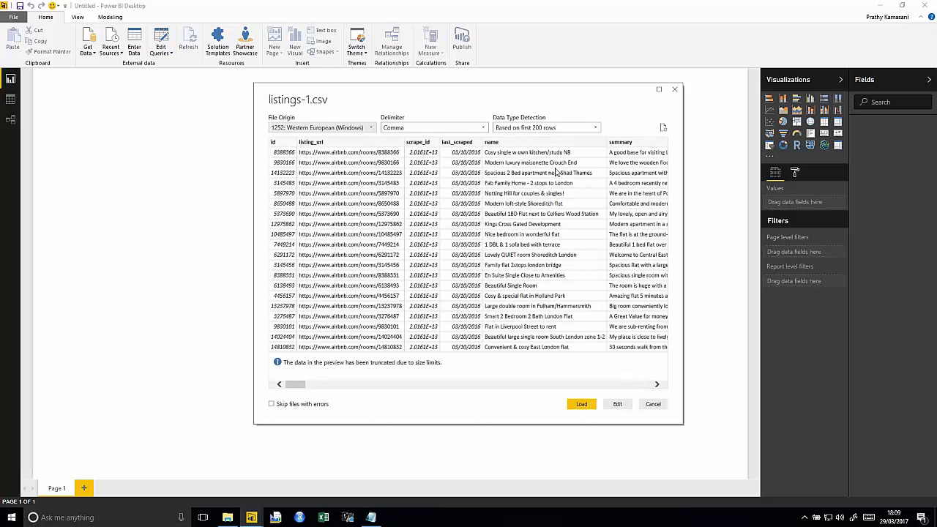
- Check the data type detection and delimiter options for listings-1.csv, and open the data for editing in Query Editor
left_click(596, 128)
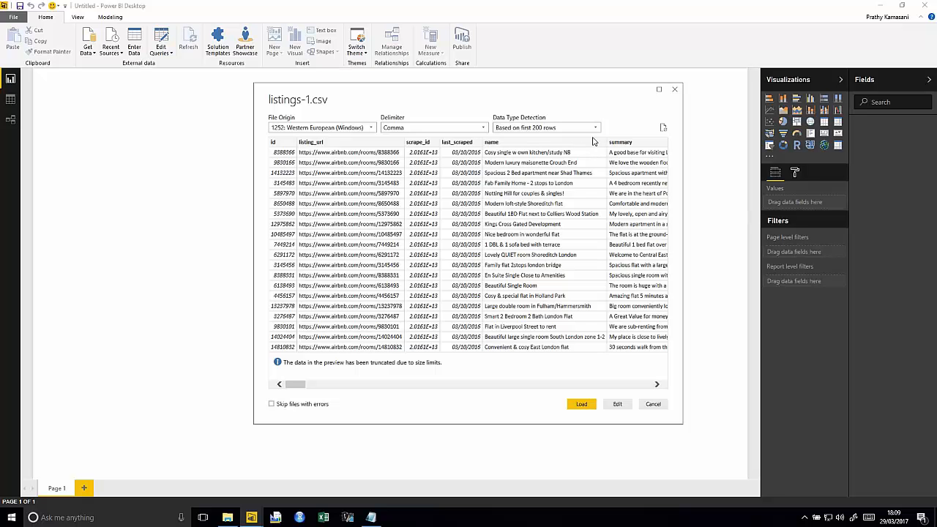
left_click(471, 128)
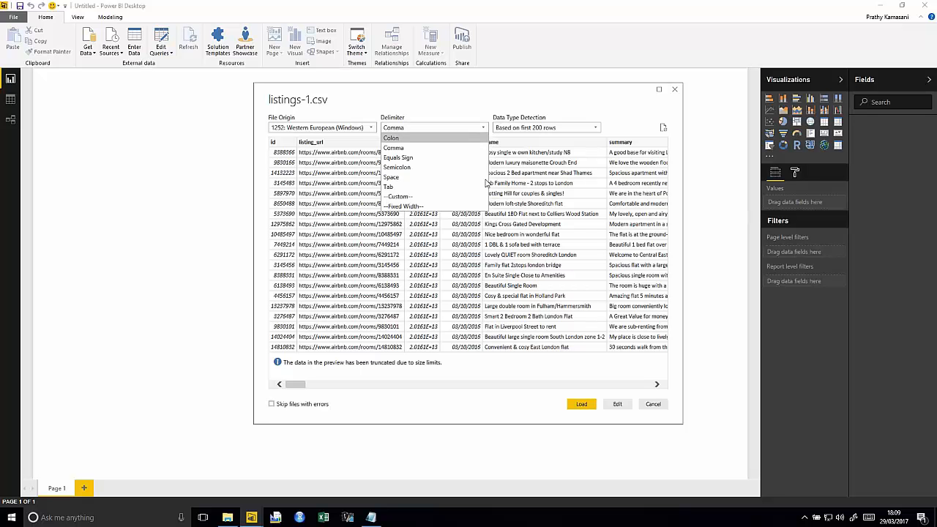
left_click(577, 94)
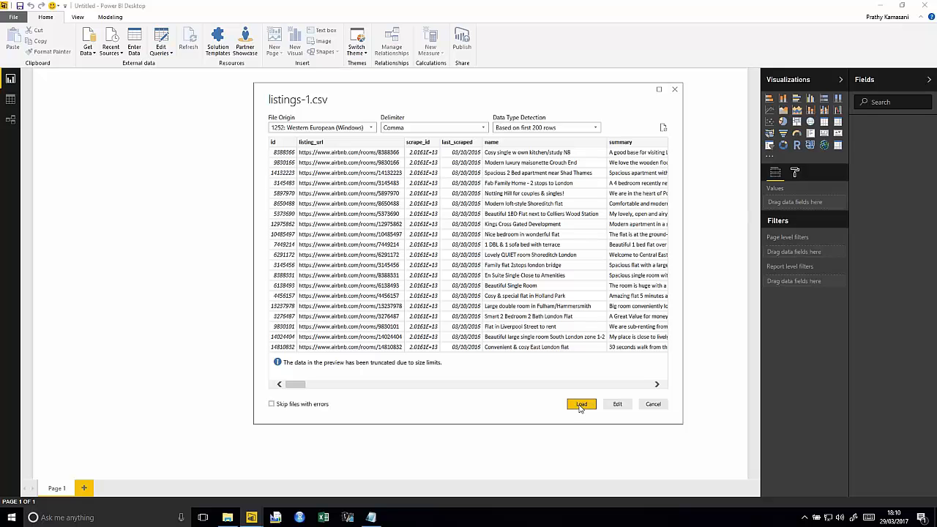
left_click(620, 406)
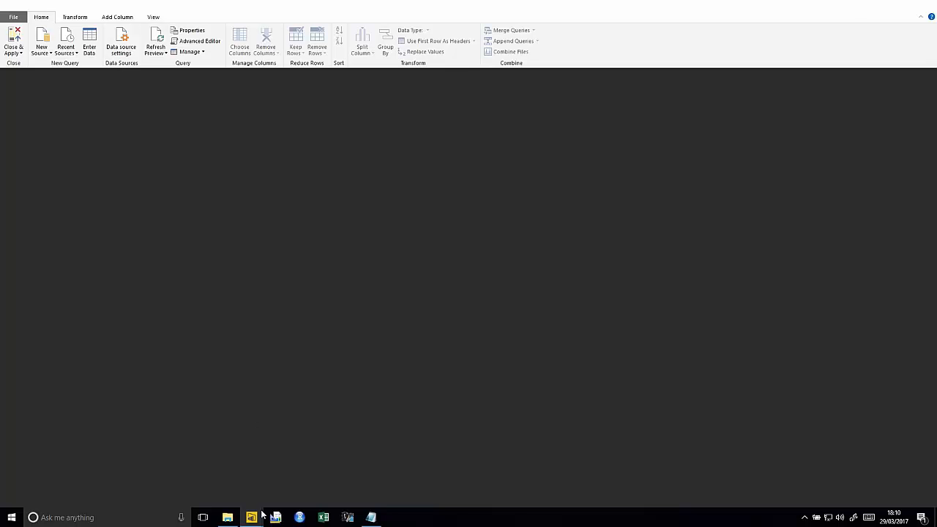
mouse_move(260, 516)
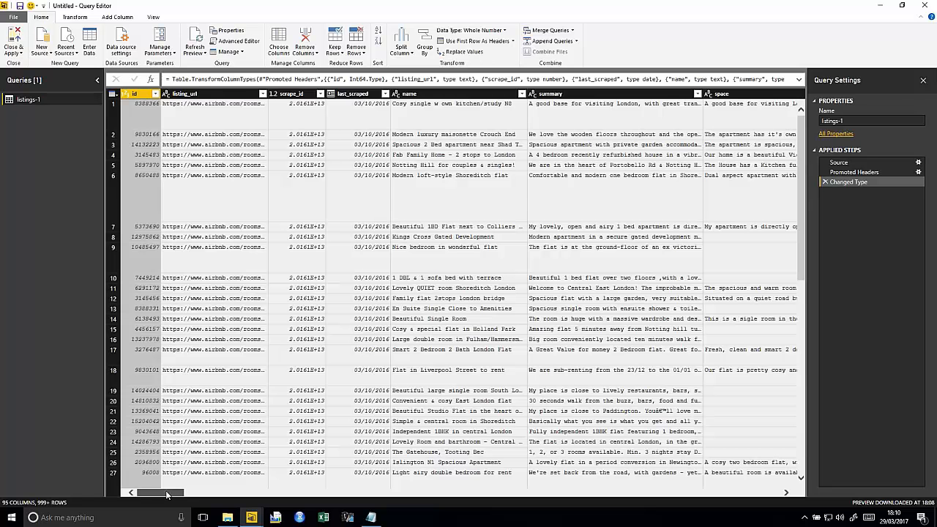
- Look across the listings-1 columns to review their header names, including the host fields, and return to the first column
mouse_move(167, 495)
left_mouse_down()
mouse_move(186, 492)
mouse_move(166, 493)
left_mouse_up()
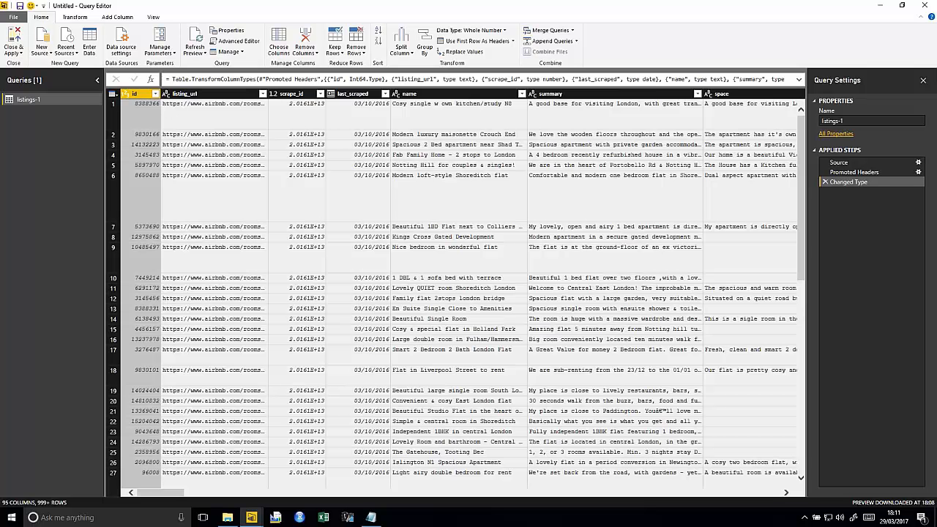
left_click_drag(173, 496, 360, 480)
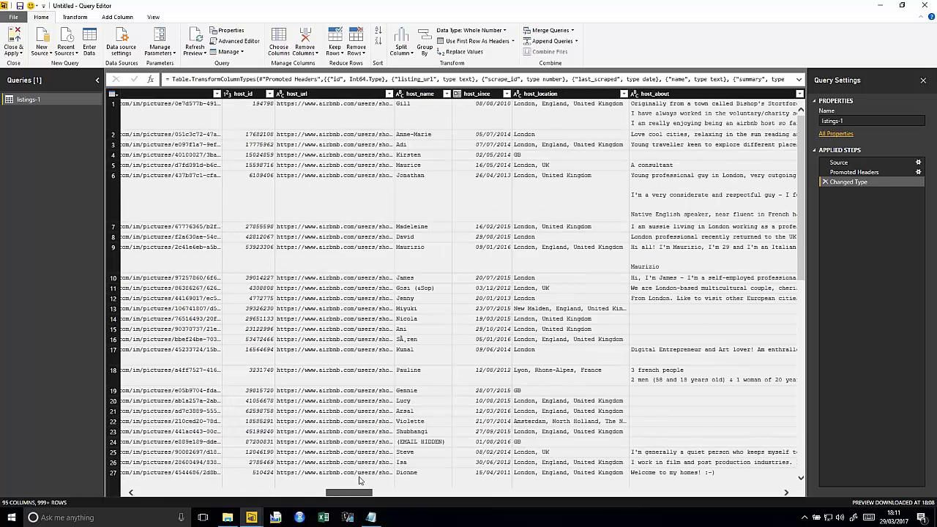
left_click_drag(364, 478, 148, 496)
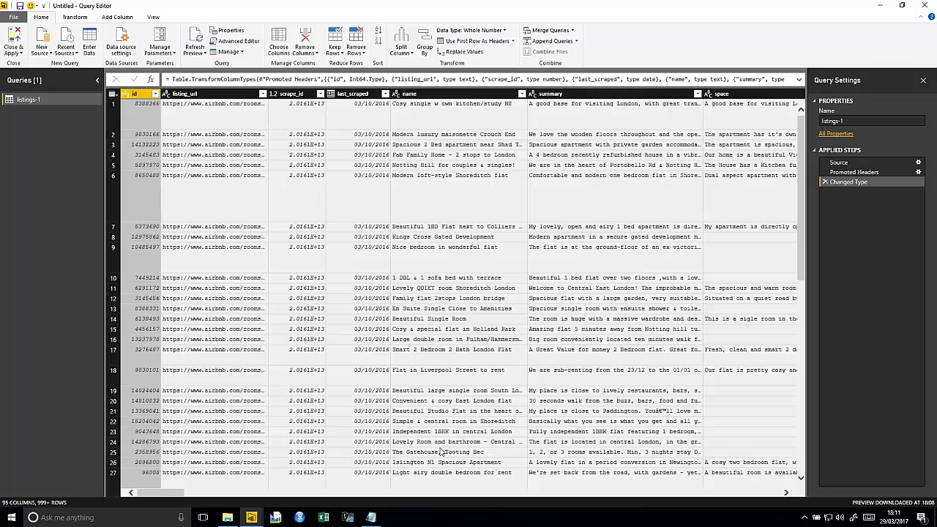
- Switch to Notepad and copy the whole Renamed Columns code snippet, including its in clause
left_click(373, 518)
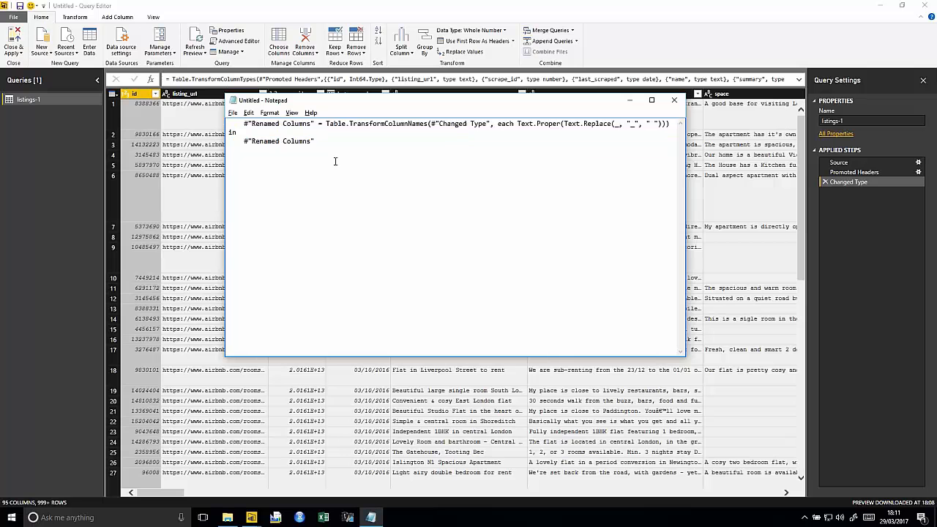
left_click(346, 135)
left_click(326, 125)
left_click_drag(326, 125, 426, 125)
left_click(364, 145)
key("ctrl+a")
key("ctrl+c")
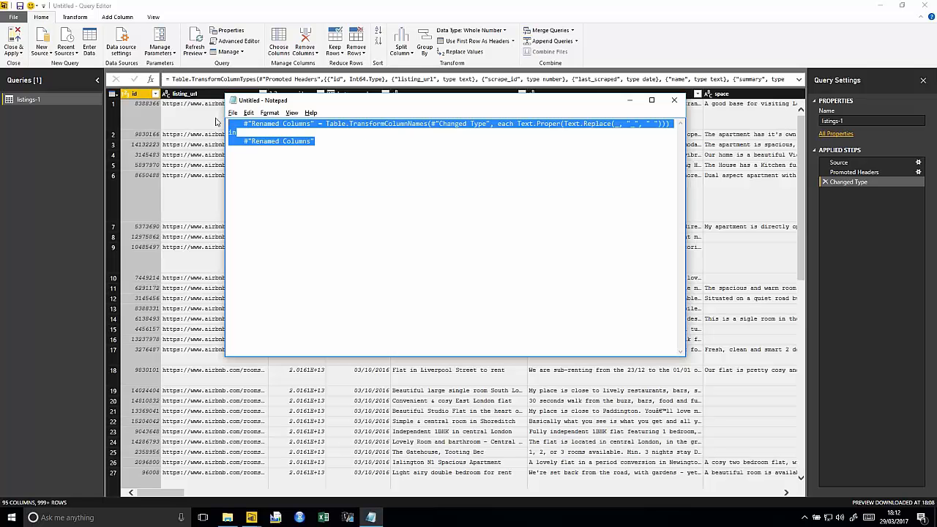
- Switch back to Query Editor, bring up the Advanced Editor for listings-1, and end the Changed Type line with a comma and a new line
key("alt+Tab")
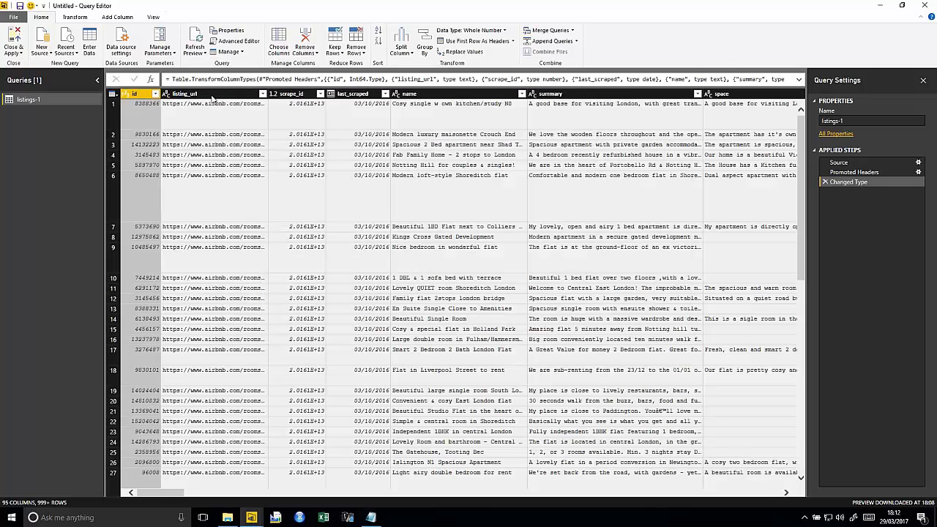
left_click(155, 18)
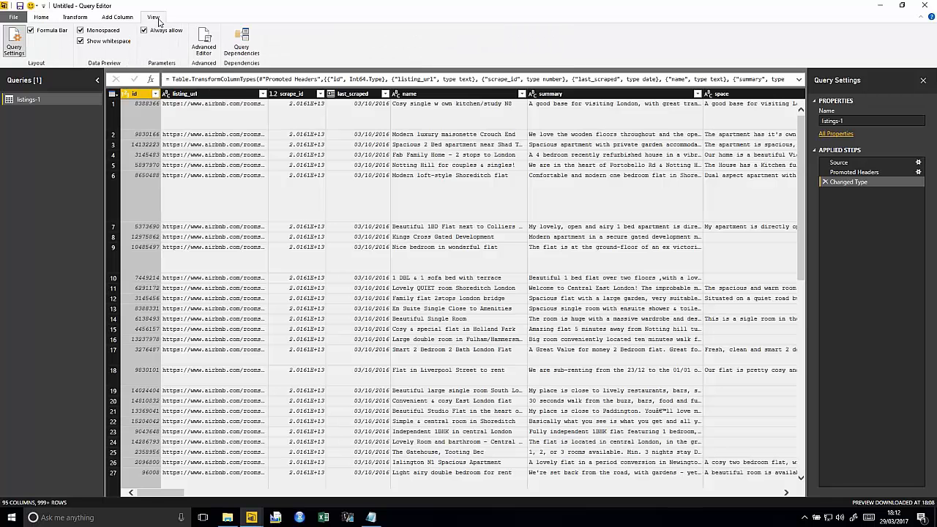
left_click(203, 42)
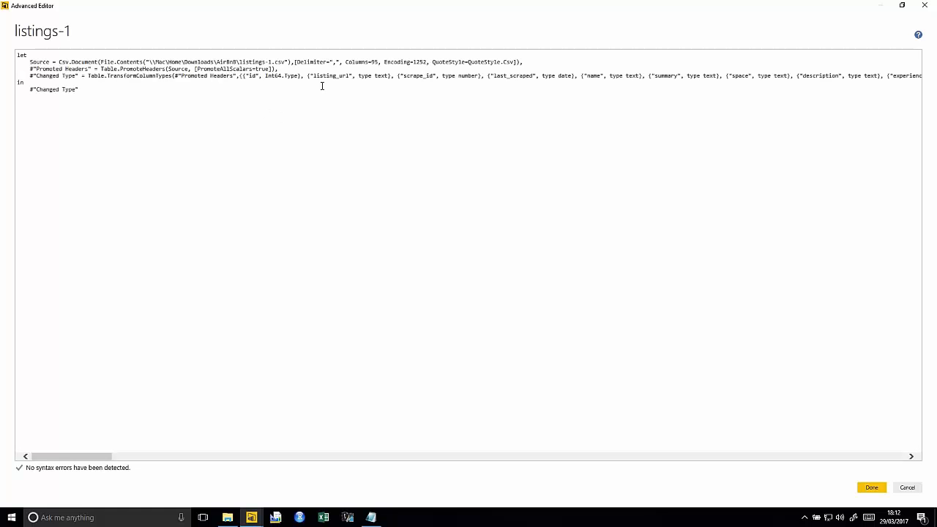
key("End")
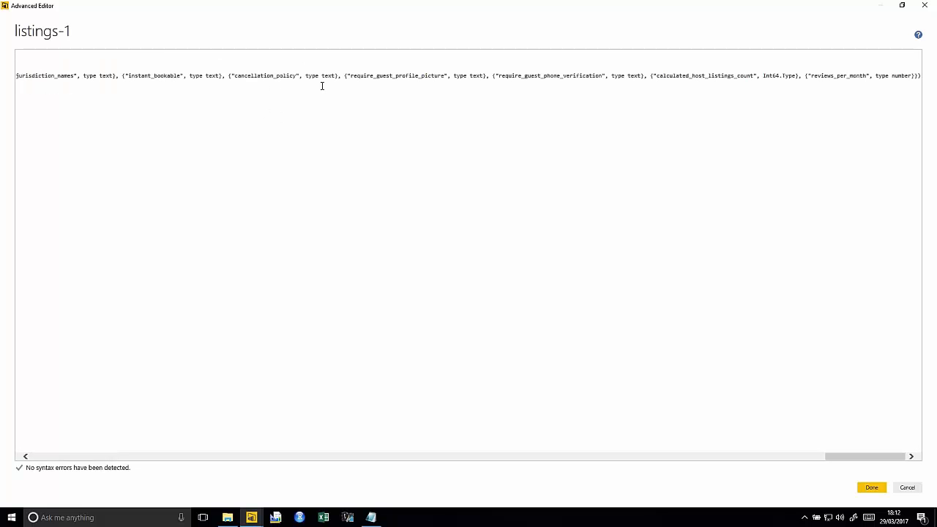
type(",")
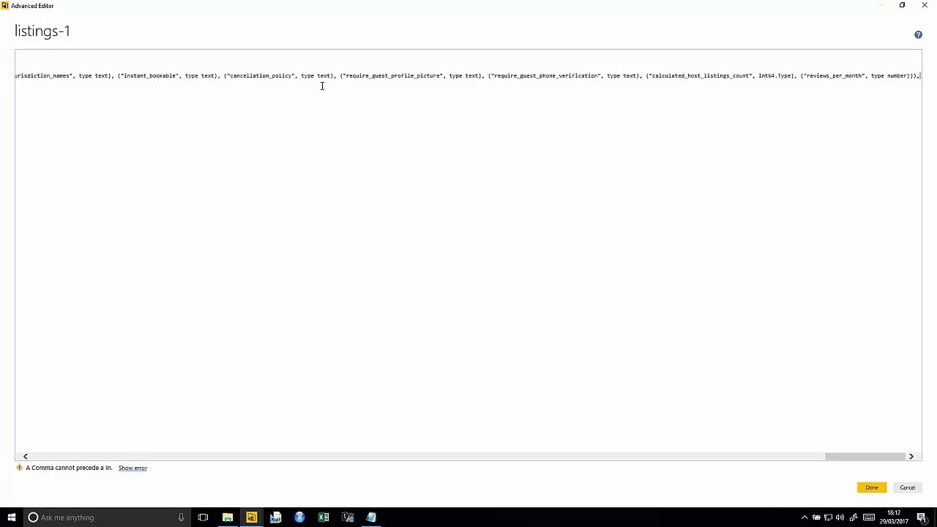
key("BackSpace")
key("Home")
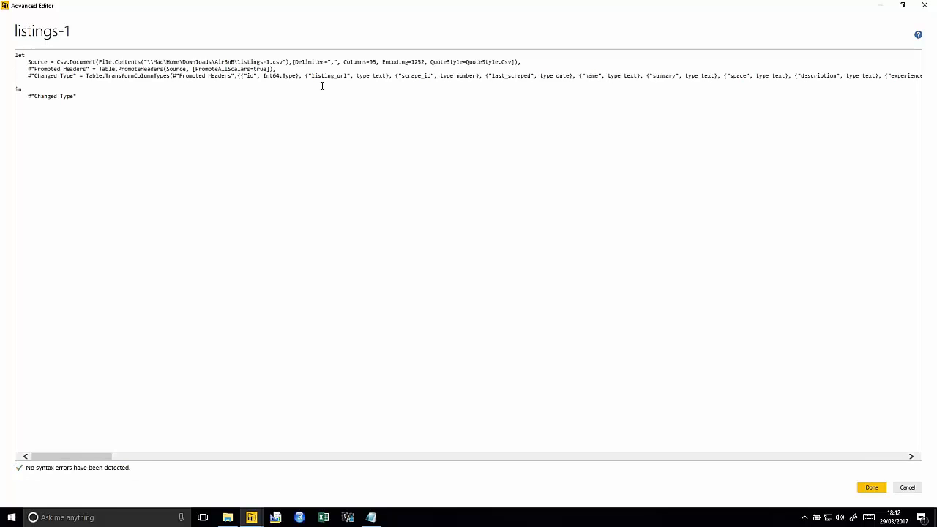
- Replace the query's in clause with the copied Table.TransformColumnNames code, turning underscores into spaces with proper case, and accept the edited query
key("shift+End")
key("ctrl+shift+End")
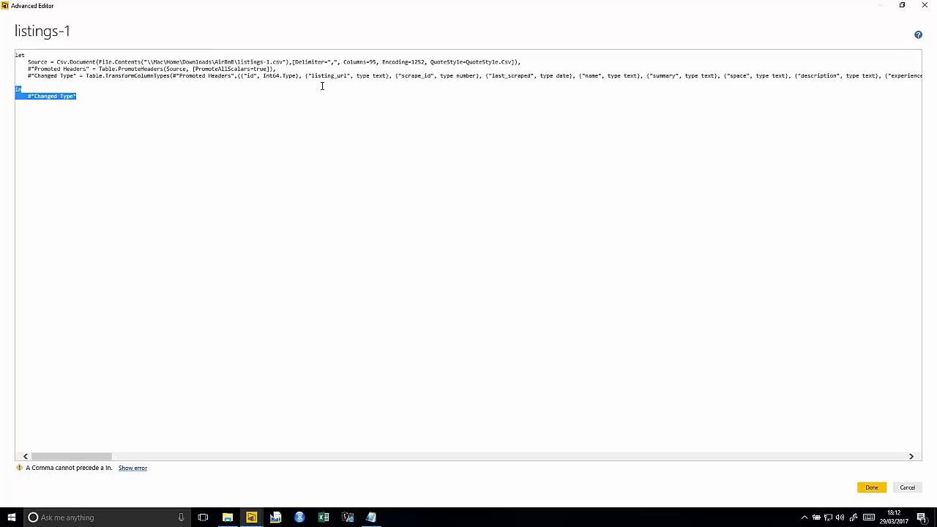
key("ctrl+v")
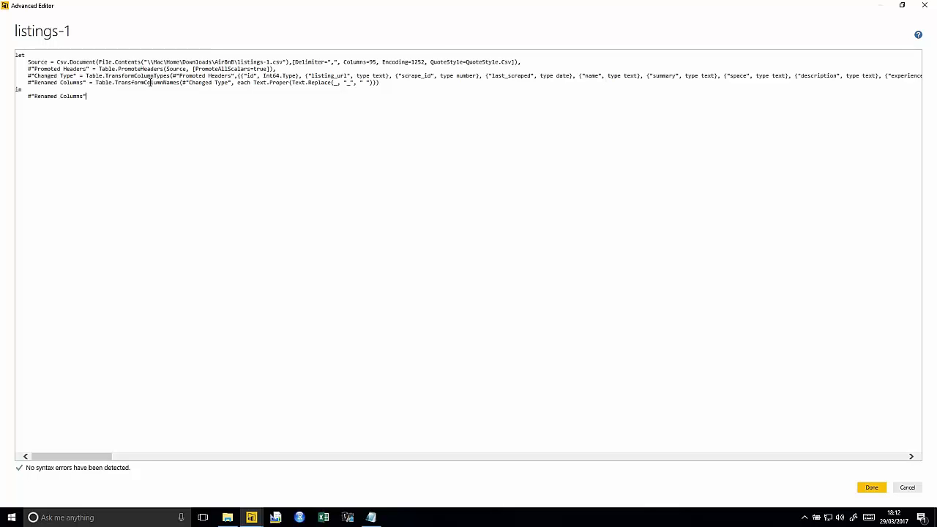
left_click(271, 83)
left_click(873, 489)
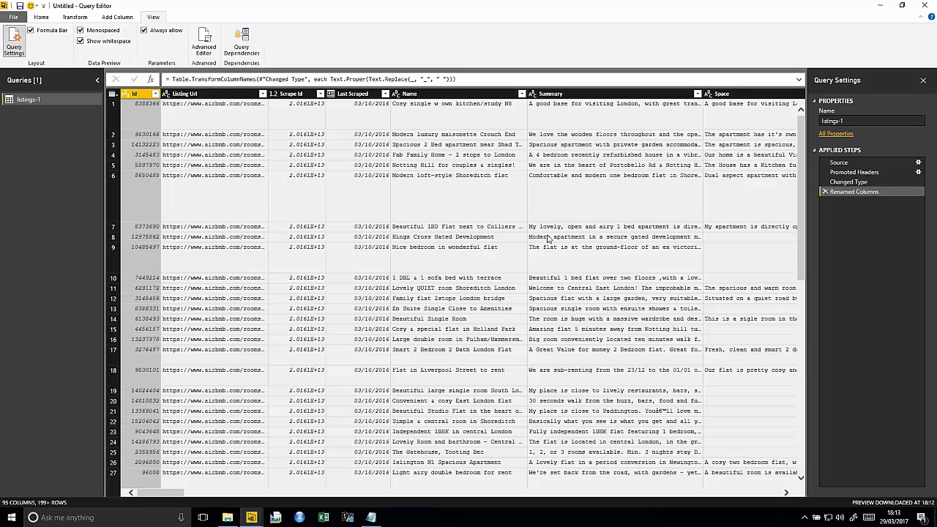
- Remove the Scrape Id and Last Scraped columns, and close Query Editor while applying the changes
left_click(308, 96)
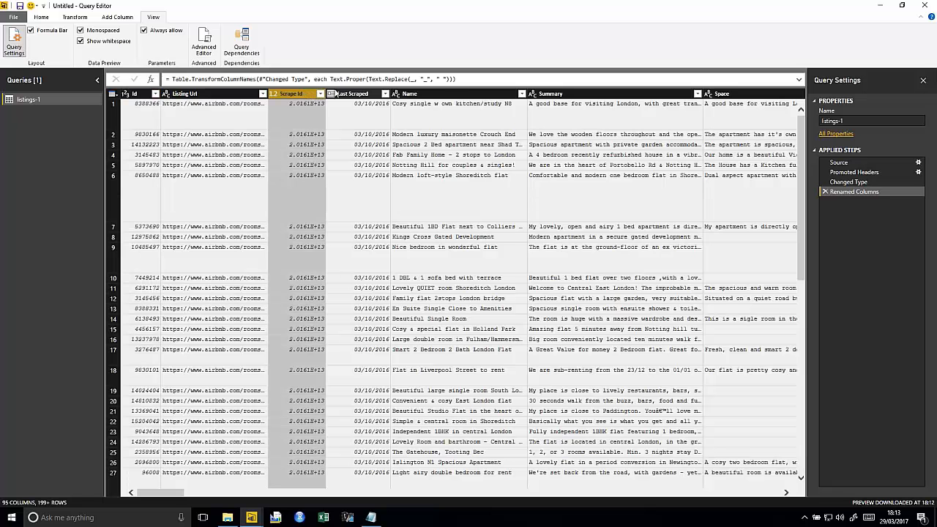
left_click(348, 95, "ctrl")
right_click(350, 96)
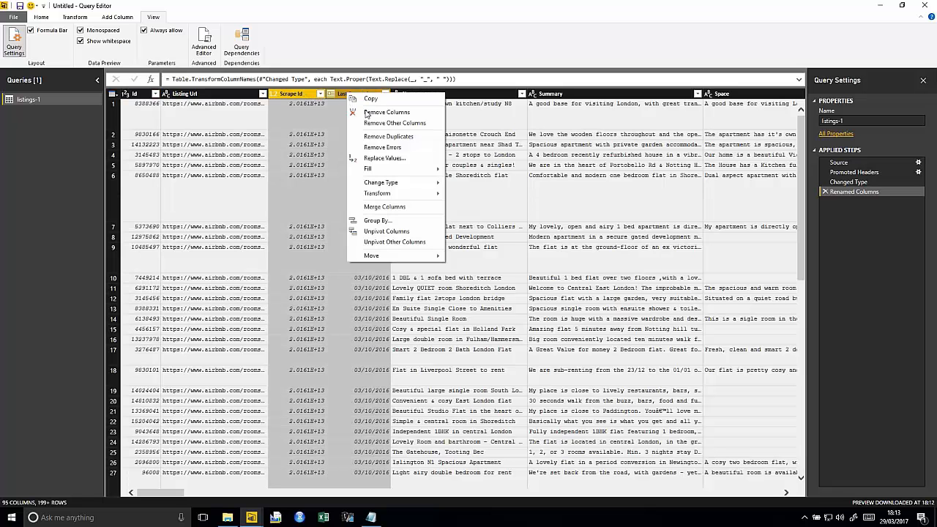
left_click(368, 114)
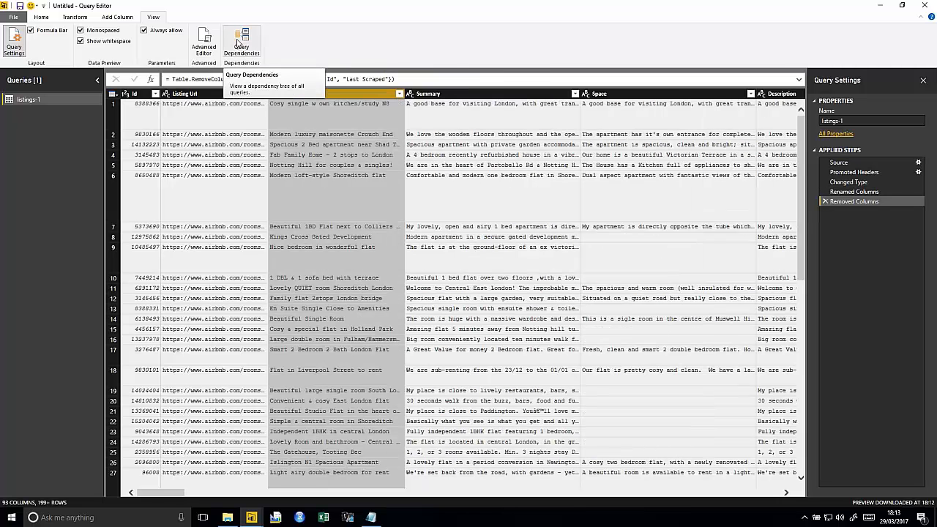
left_click(41, 17)
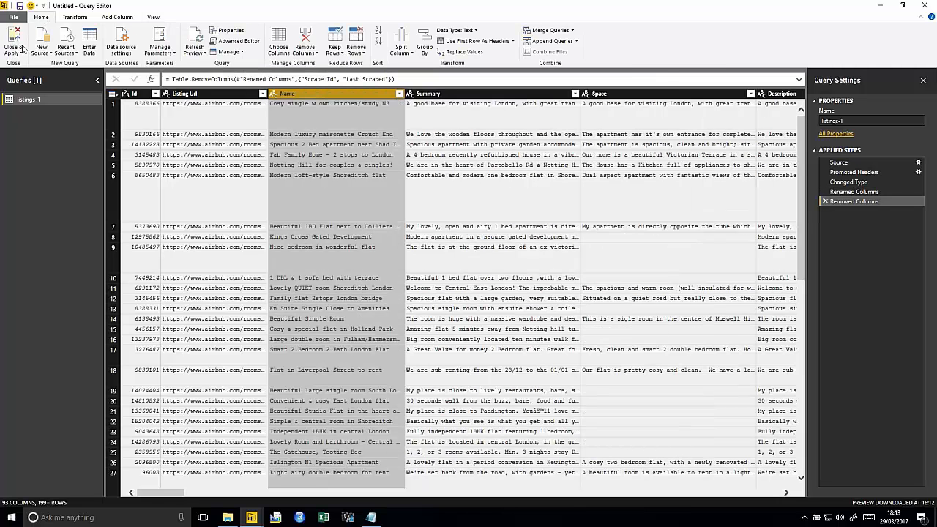
left_click(19, 44)
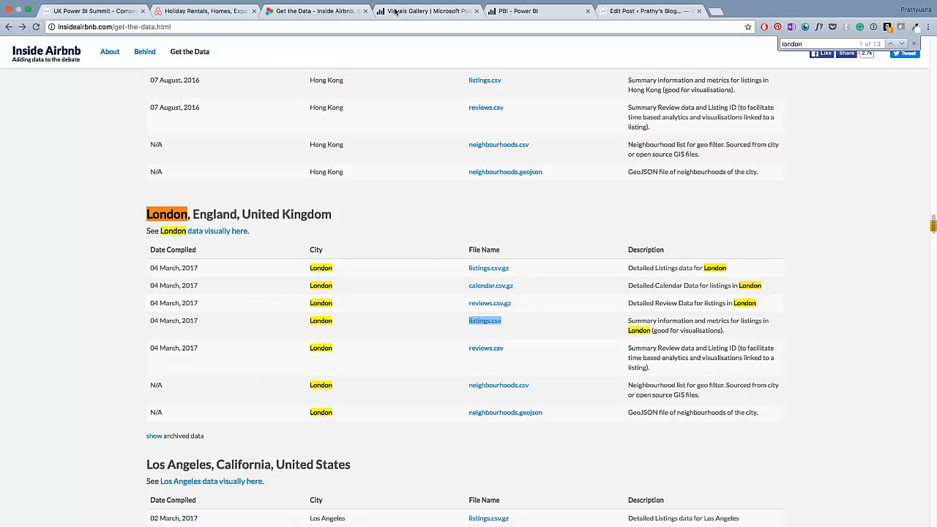
- Switch to the Power BI Visuals Gallery in the browser and look over the custom visuals in the Visuals library
left_click(396, 11)
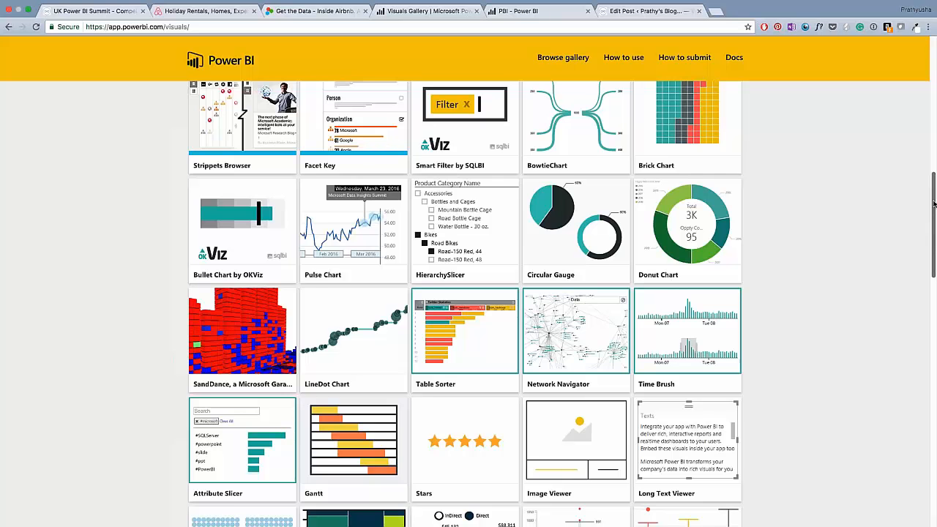
left_click_drag(935, 205, 935, 97)
scroll(934, 96, "up", 2)
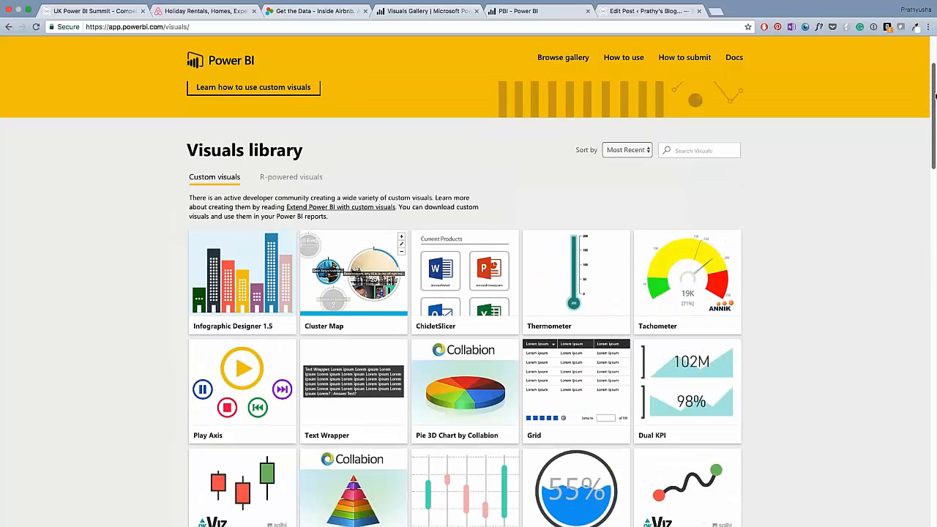
scroll(934, 96, "down", 3)
scroll(935, 97, "up", 2)
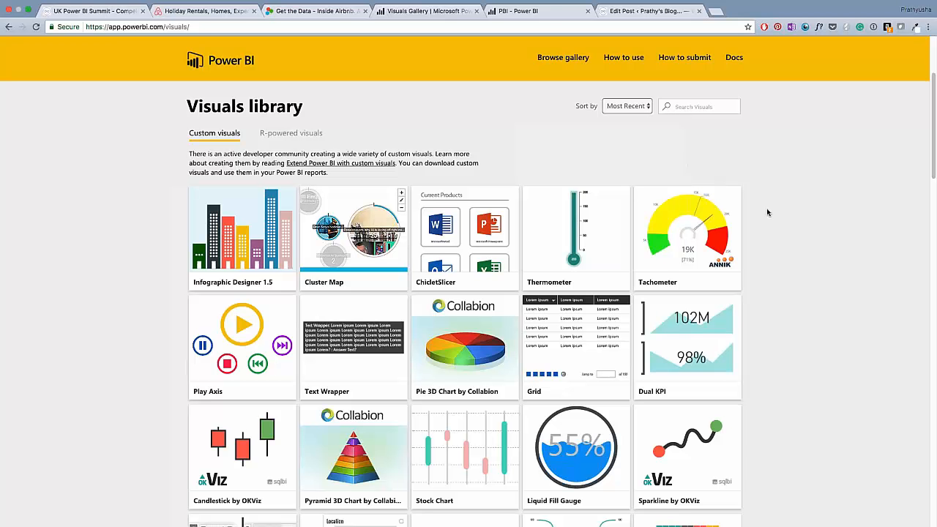
scroll(766, 213, "down", 2)
scroll(763, 211, "down", 1)
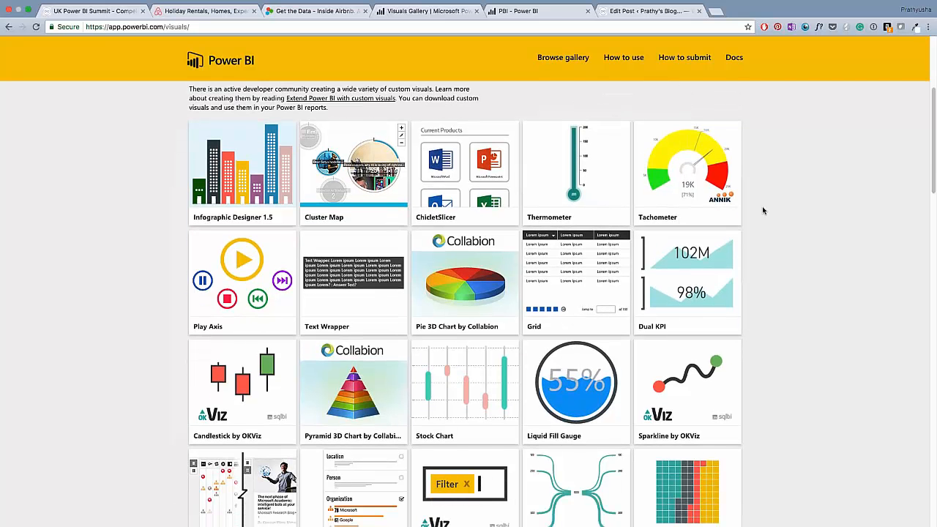
- View the Tachometer visual's details, read its description, and close them
left_click(674, 190)
left_click_drag(471, 223, 668, 320)
left_click(624, 310)
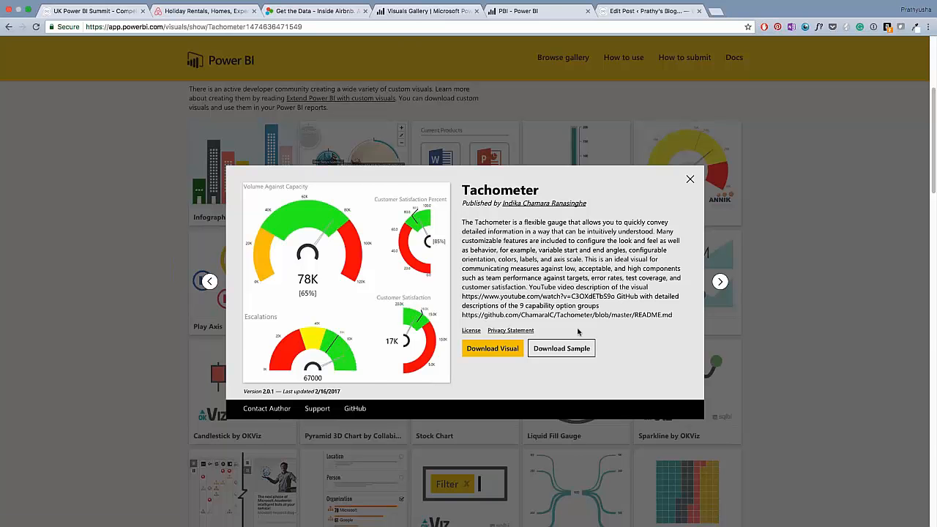
key("Escape")
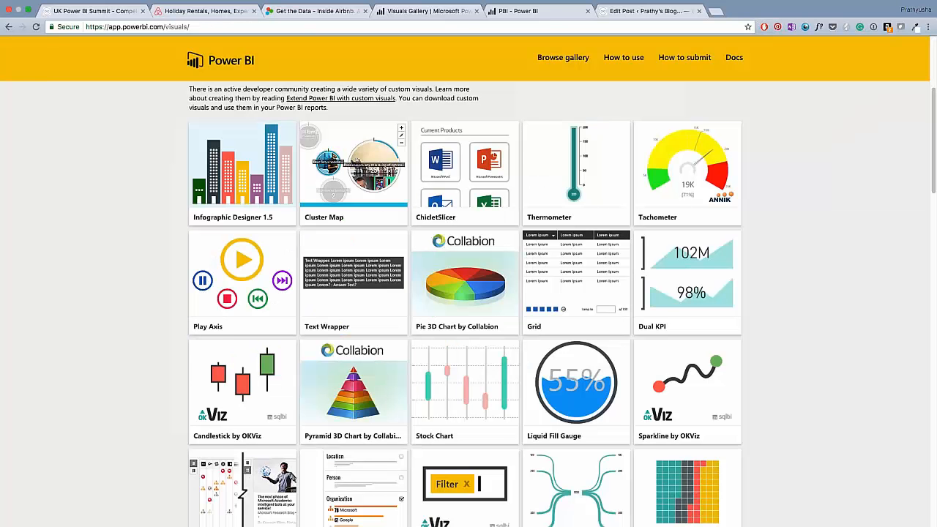
- Browse further through the custom visuals library, examining the visuals from Play Axis to Box and Whisker
scroll(768, 266, "down", 1)
scroll(768, 266, "down", 4)
scroll(768, 266, "up", 10)
scroll(683, 295, "down", 5)
scroll(683, 295, "down", 3)
scroll(690, 296, "down", 6)
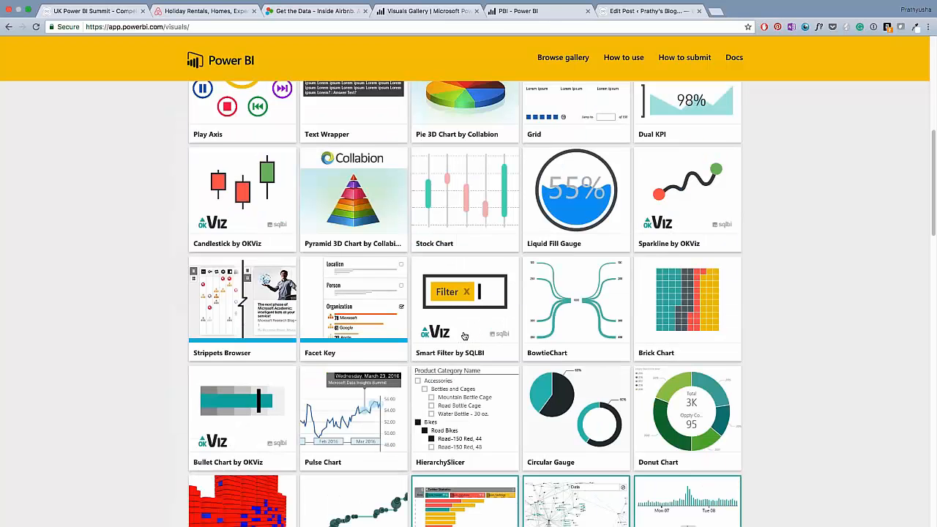
scroll(468, 334, "down", 4)
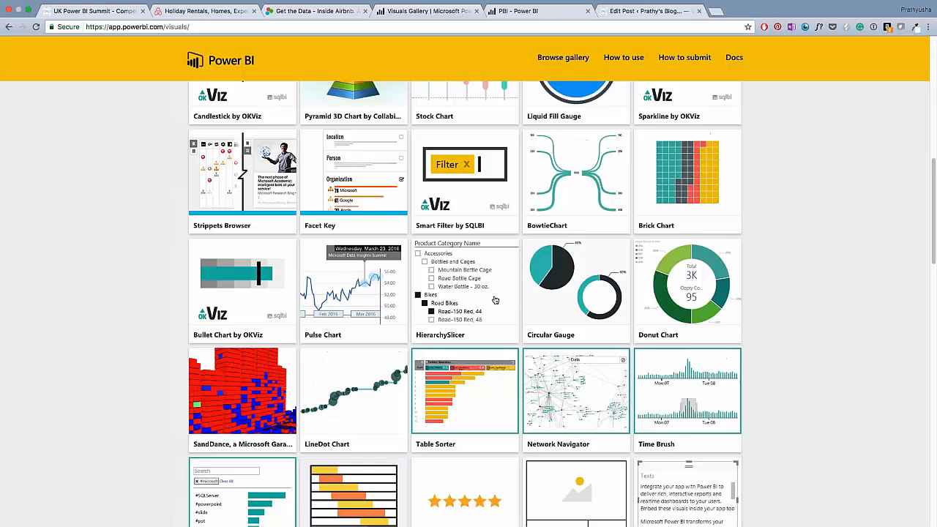
scroll(512, 329, "down", 3)
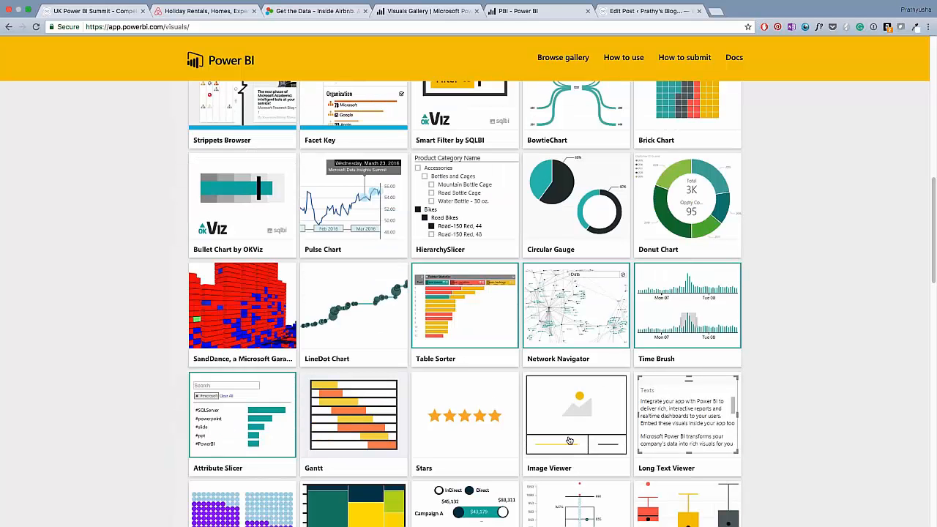
scroll(570, 441, "down", 3)
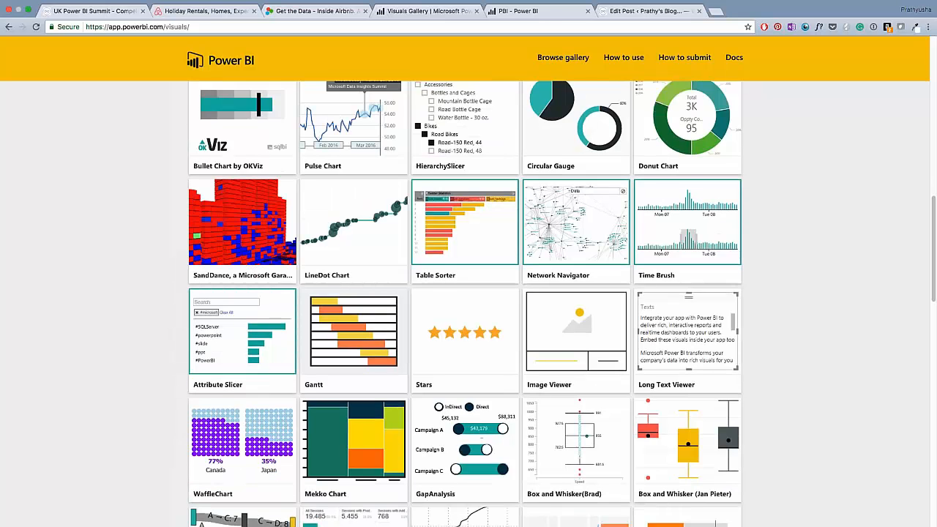
scroll(775, 359, "down", 1)
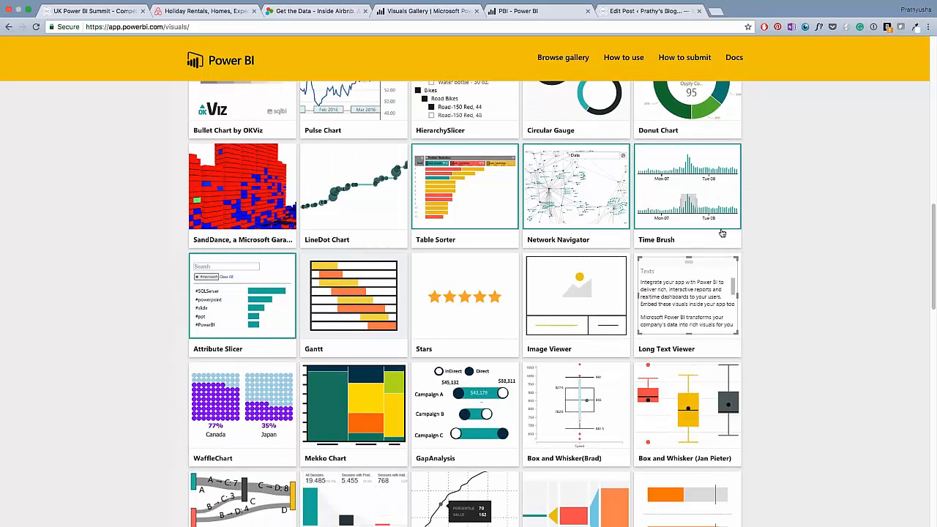
- View the Time Brush visual's details, read its beta-testing note, and close them
left_click(696, 225)
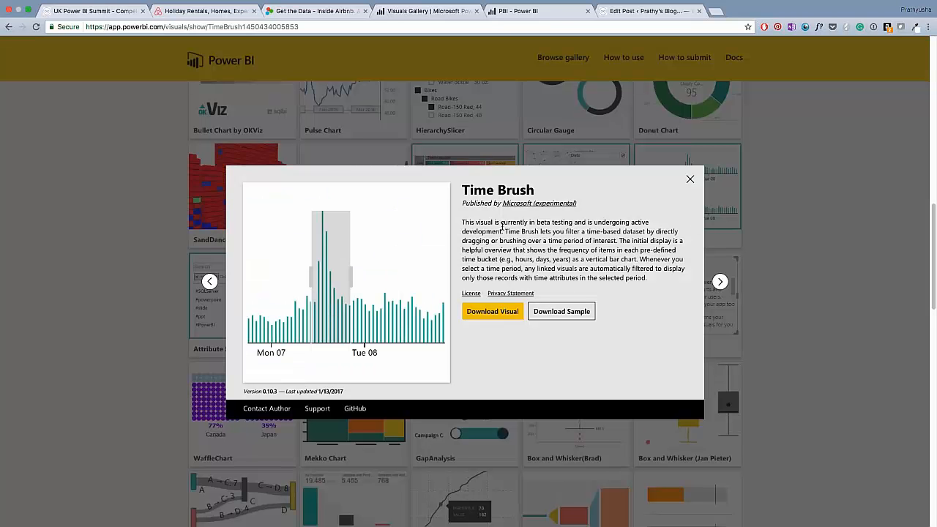
left_click_drag(462, 219, 574, 222)
left_click(602, 223)
left_click(691, 180)
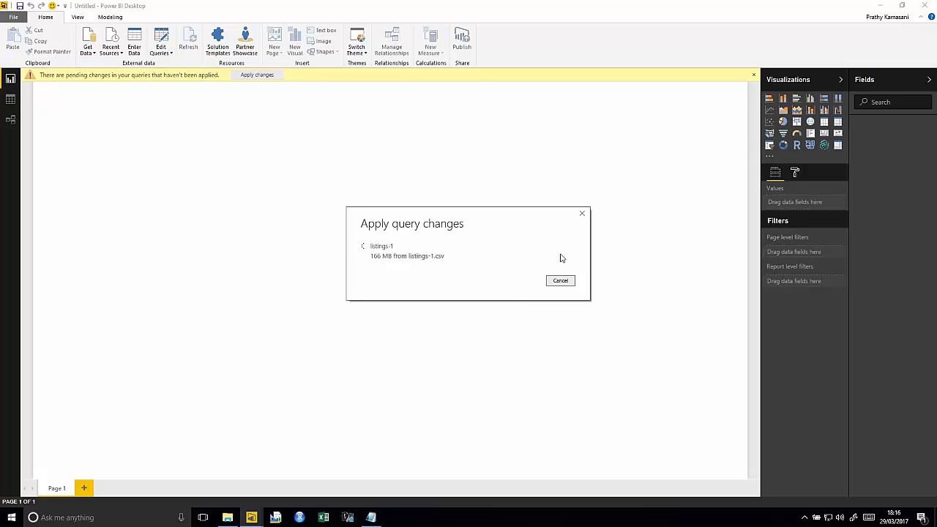
- Cancel applying the listings-1 query changes and close the untitled report without saving it
left_click(556, 282)
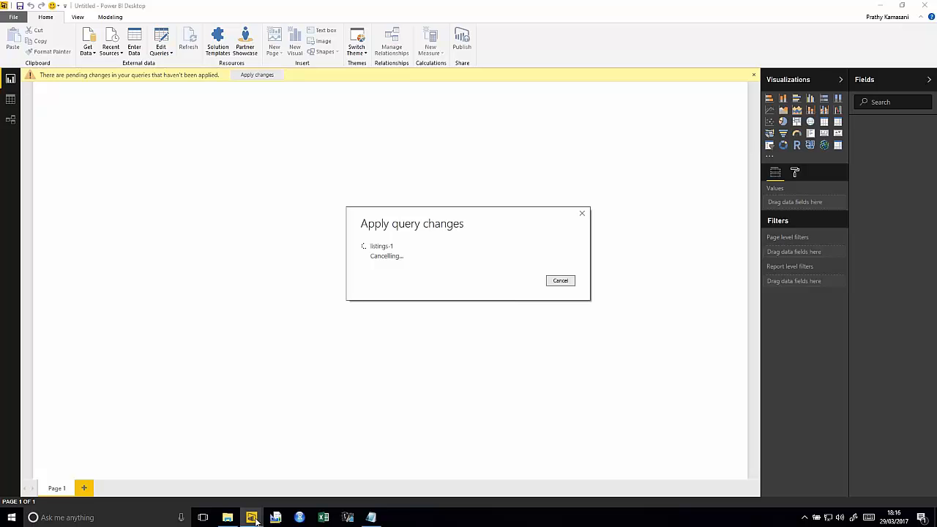
mouse_move(255, 521)
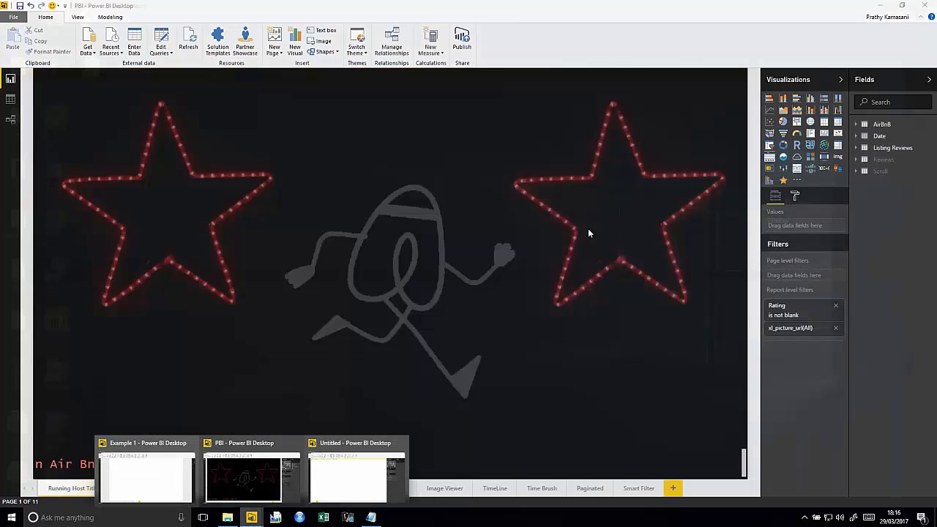
left_click(925, 6)
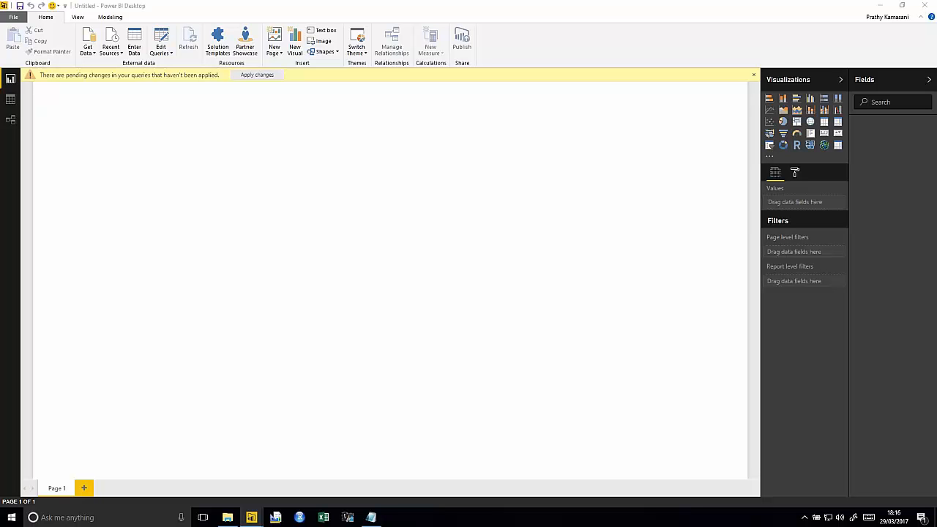
left_click(513, 272)
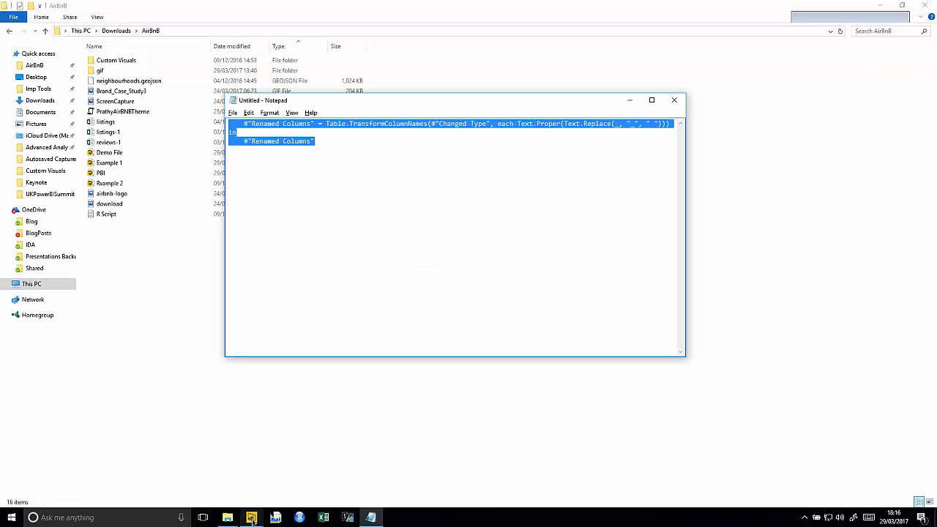
- Switch to the Example 1 report and look through the columns of its AirBnb Listings table data
mouse_move(251, 517)
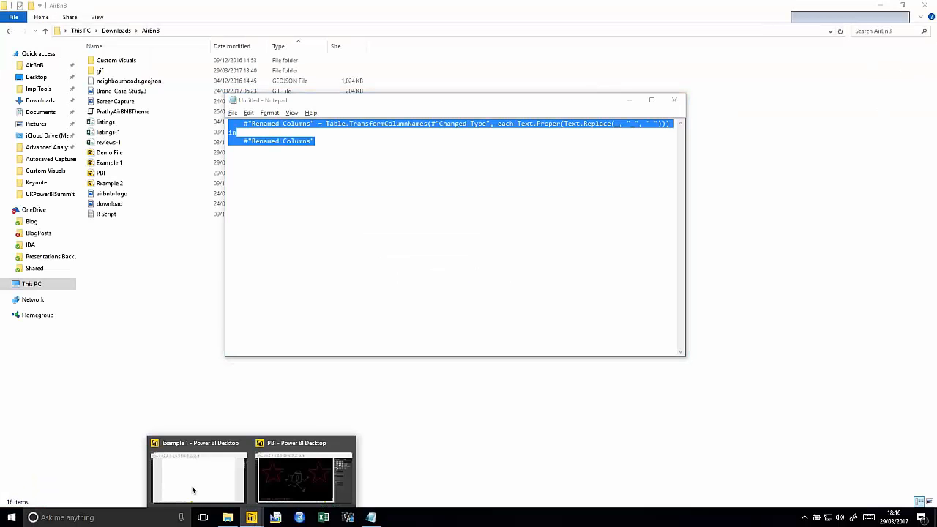
left_click(194, 491)
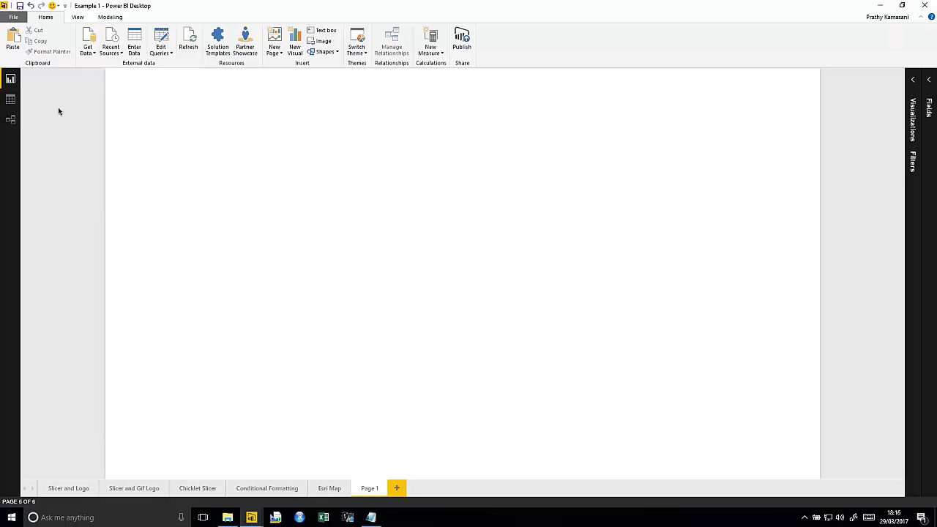
left_click(10, 99)
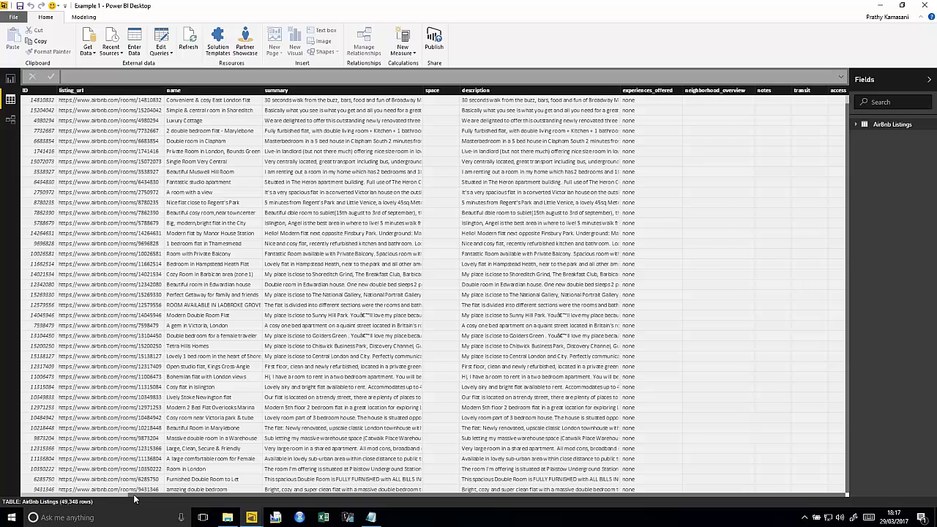
scroll(135, 498, "right", 2)
scroll(135, 499, "right", 1)
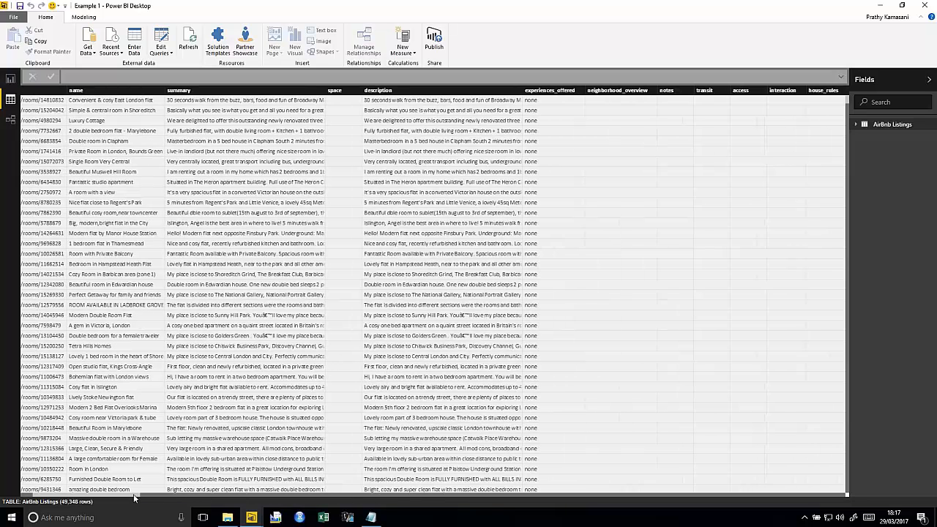
- Return to the report canvas on Page 1 and expand both the Fields and Visualizations panes
left_click(11, 79)
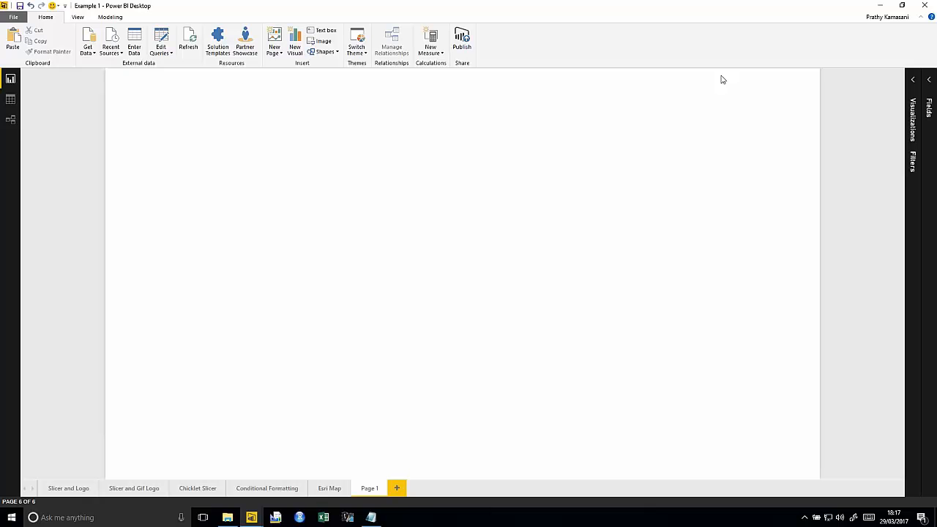
left_click(929, 79)
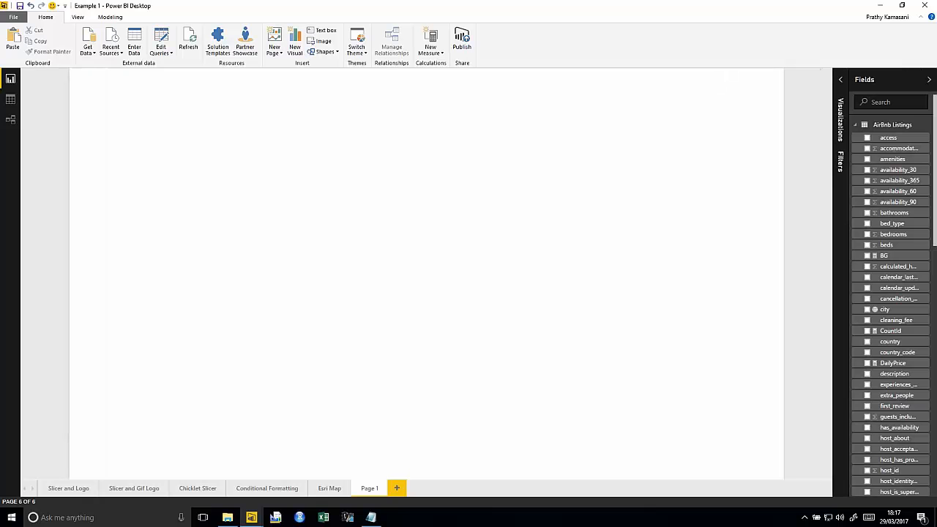
left_click(929, 81)
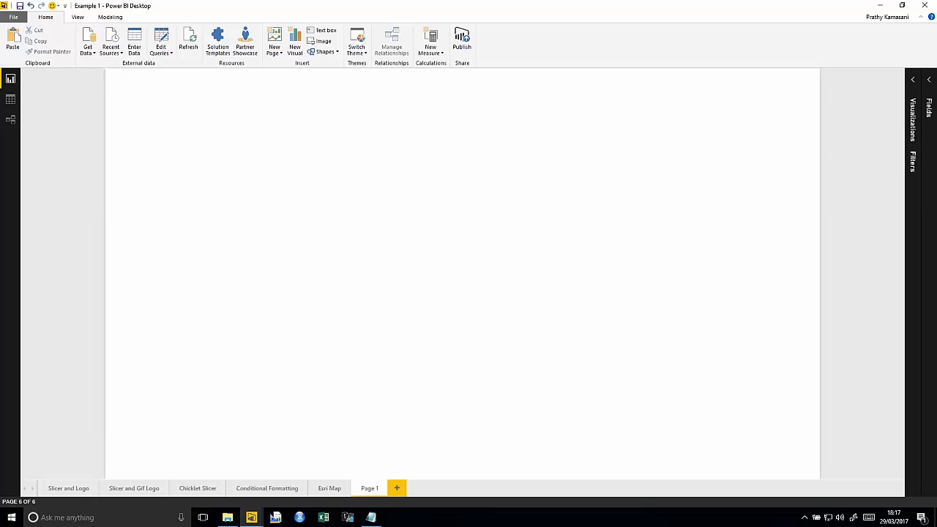
left_click(927, 81)
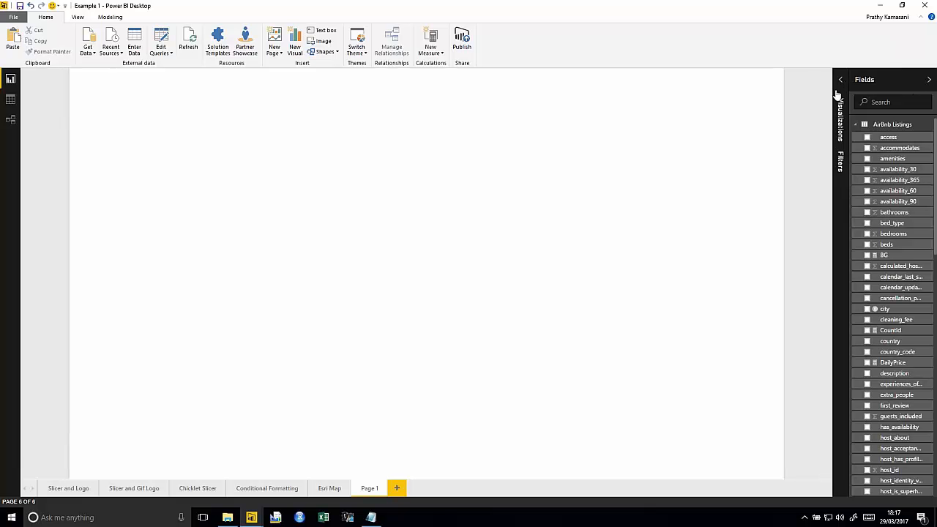
left_click(825, 125)
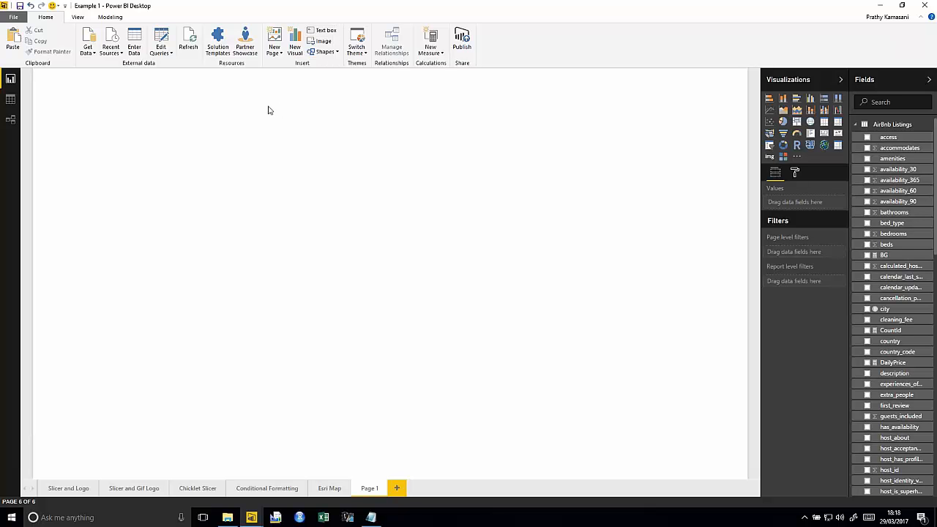
- Add a text box to Page 1 containing the title "London AirBnB Data"
key("ctrl+v")
left_click(132, 100)
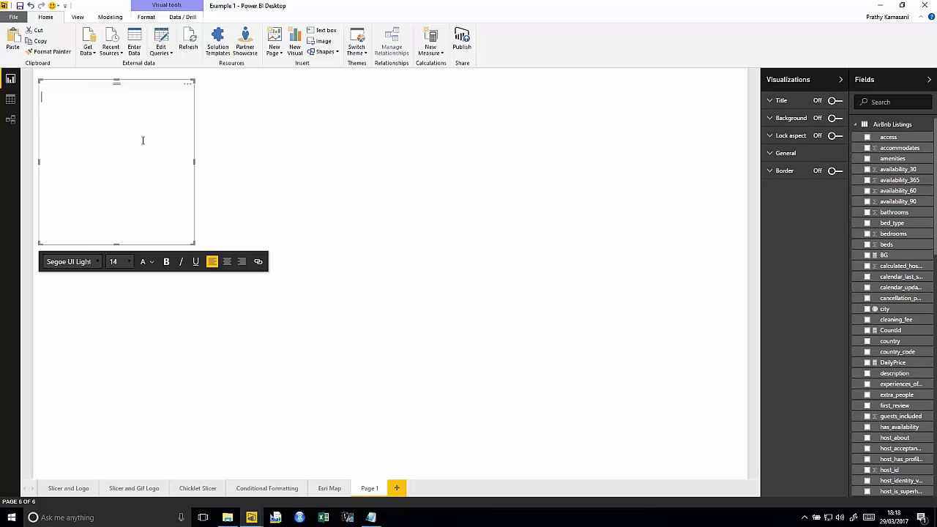
type("London AirBnB Data")
- Format the whole title text as bold with font size 44
key("ctrl+a")
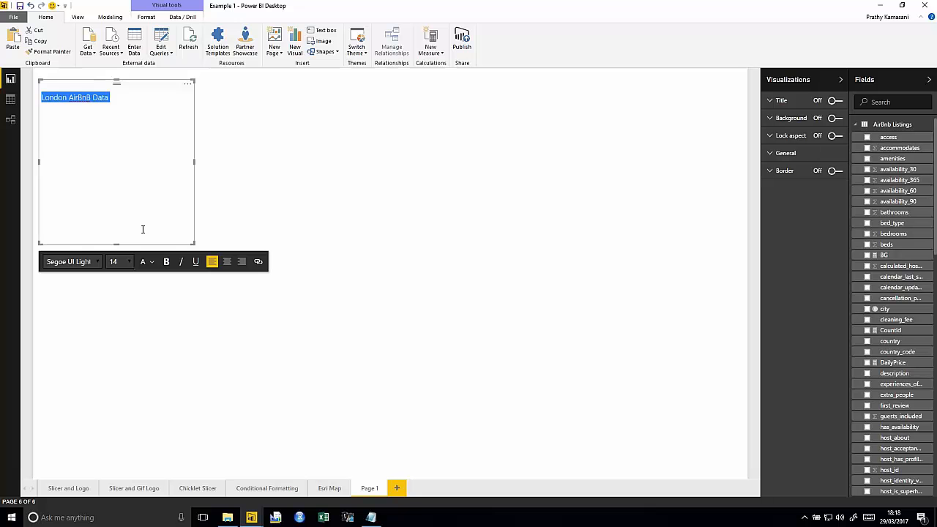
left_click(118, 262)
left_click(121, 431)
left_click(167, 261)
- Resize the title text box to a one-line strip across the full page width and centre its text
left_click_drag(194, 162, 413, 129)
left_click(259, 202)
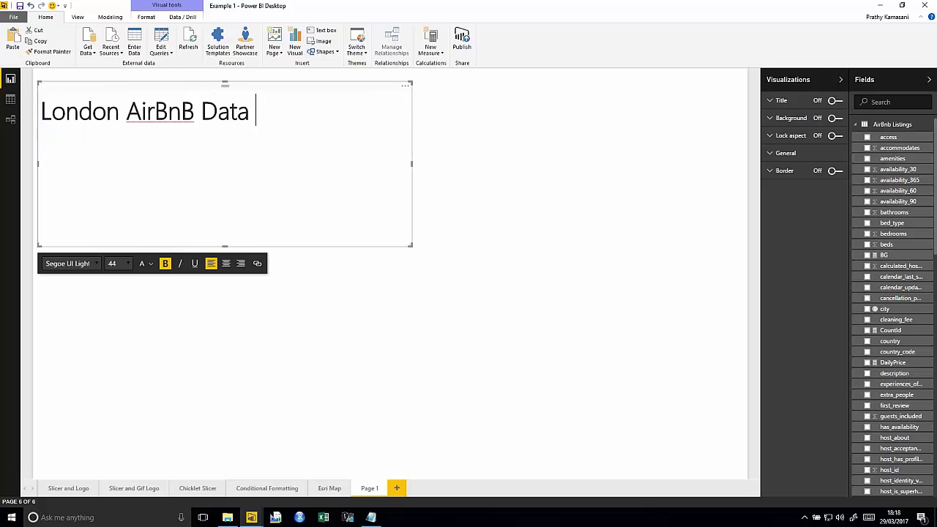
left_click_drag(226, 246, 226, 135)
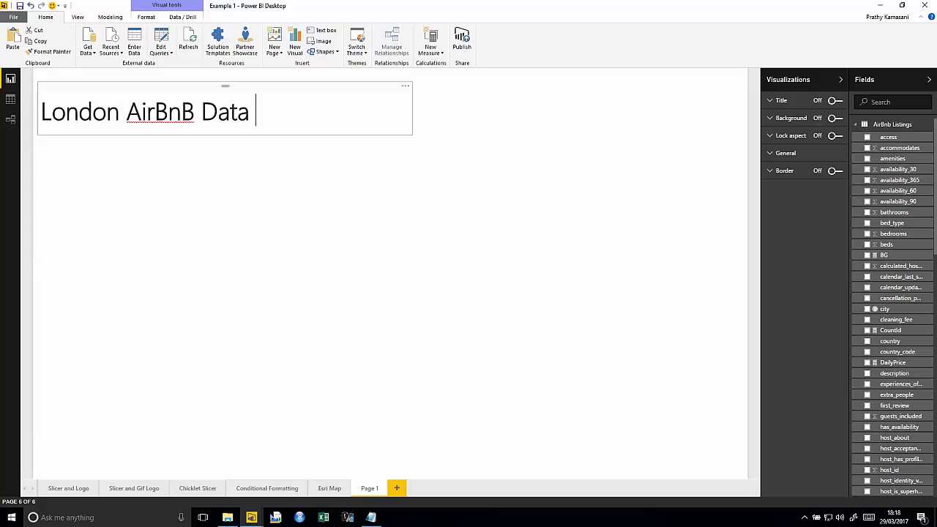
left_click(241, 152)
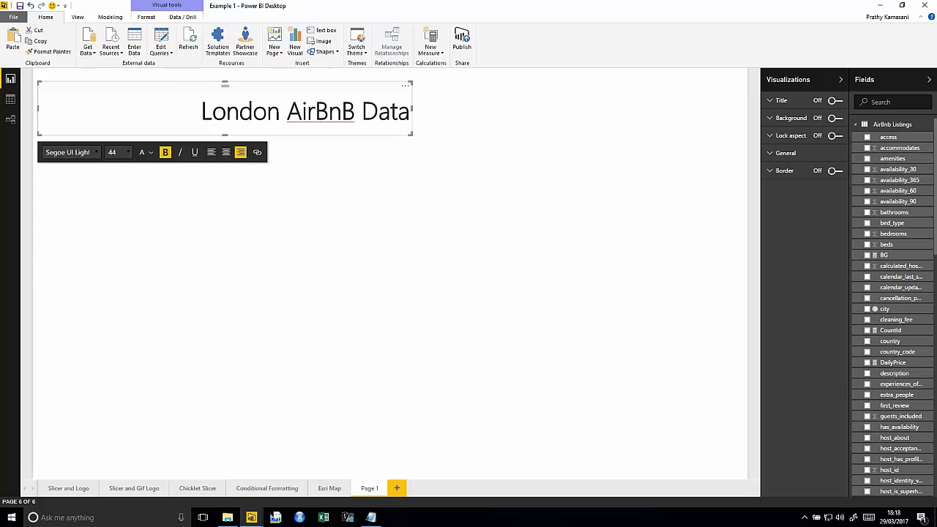
left_click(226, 152)
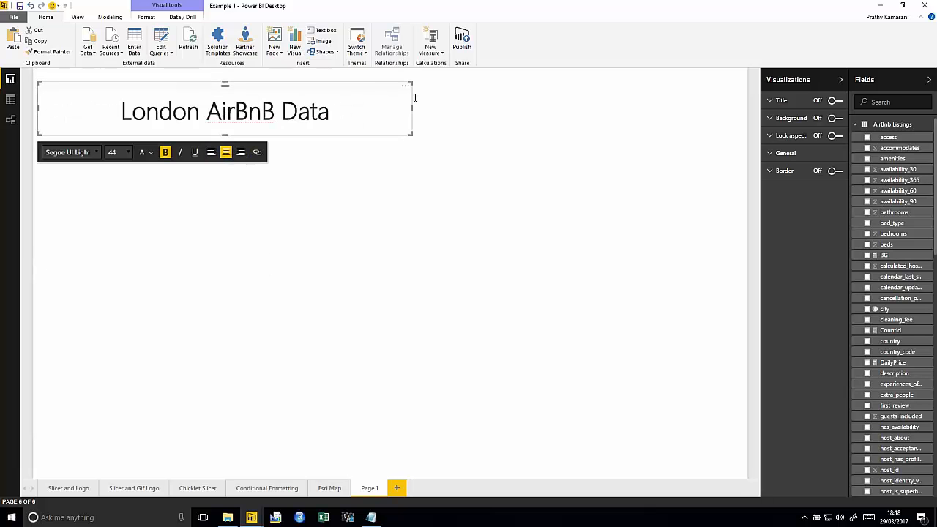
left_click_drag(412, 108, 745, 105)
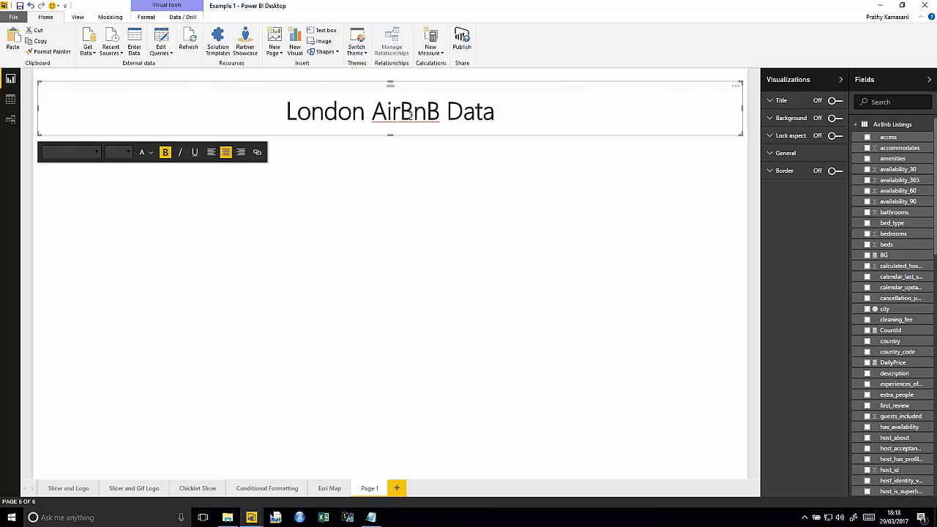
- Colour the whole London AirBnB Data title with the recently used red, then deselect the text box
key("shift+Left")
key("shift+Left")
left_click_drag(309, 112, 287, 112)
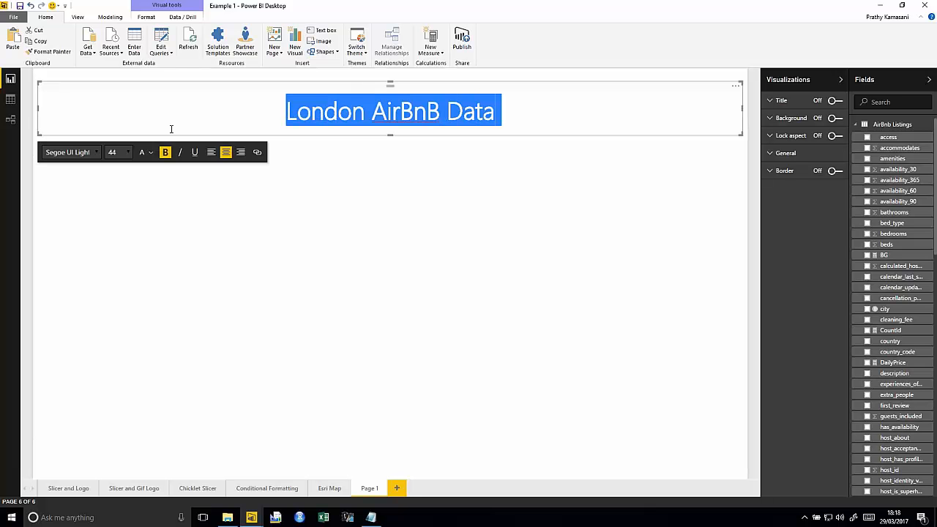
left_click(151, 154)
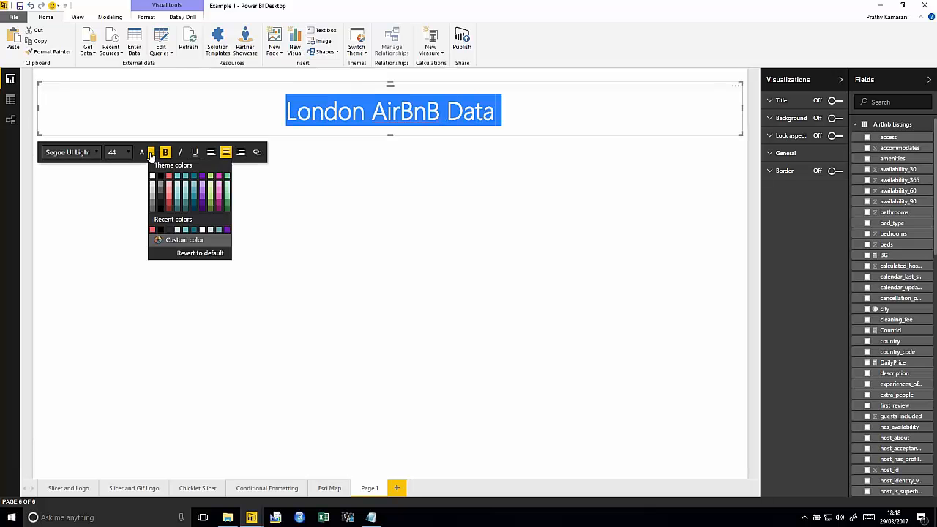
left_click(153, 229)
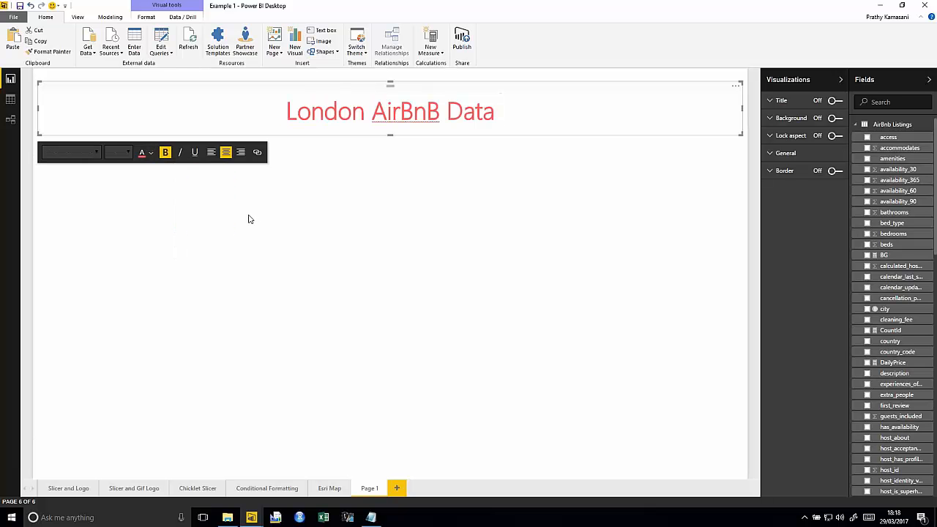
left_click(376, 184)
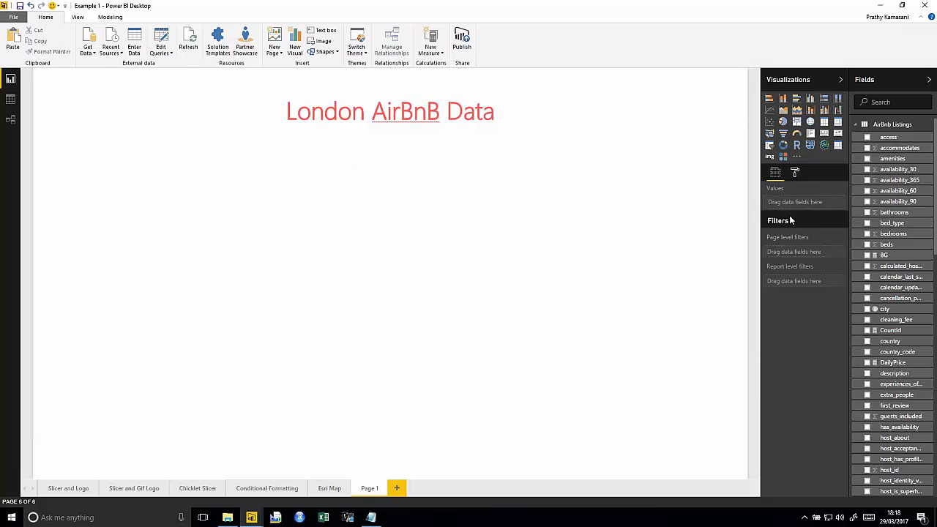
- Create a visual below the title from the ID and name fields, searching the fields for "id" and "name"
left_click(894, 106)
type("id")
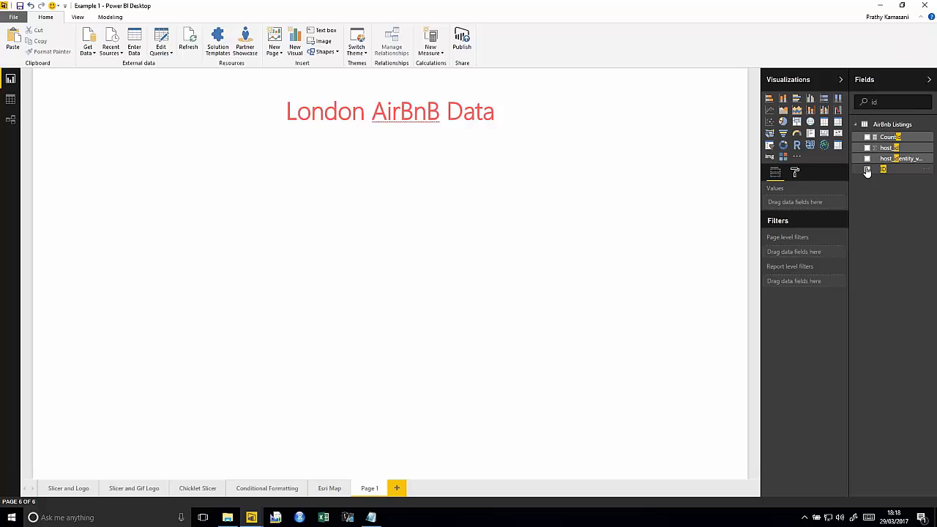
left_click(867, 169)
left_click(887, 103)
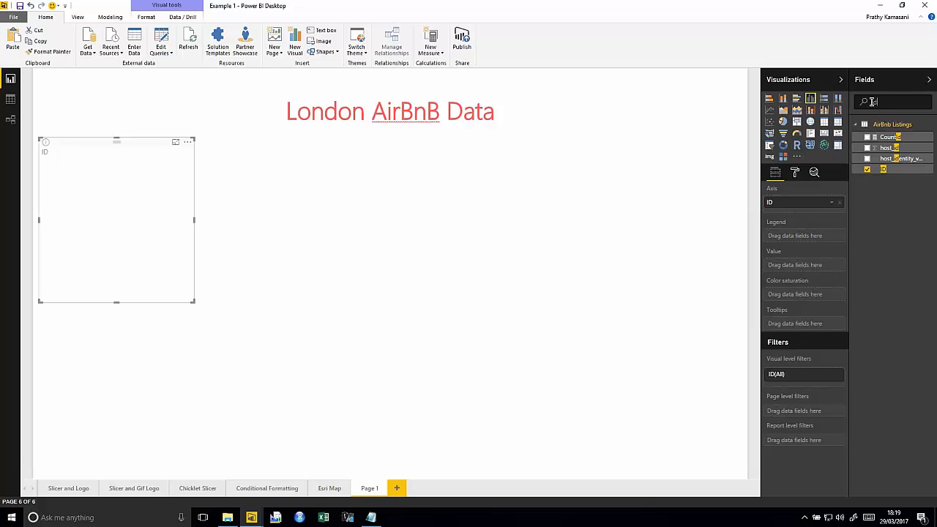
double_click(873, 102)
key("BackSpace")
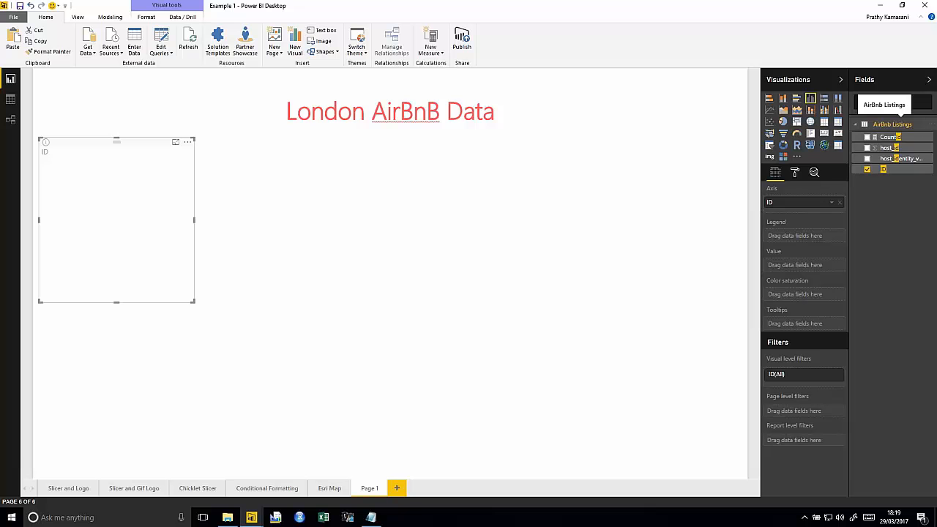
type("name")
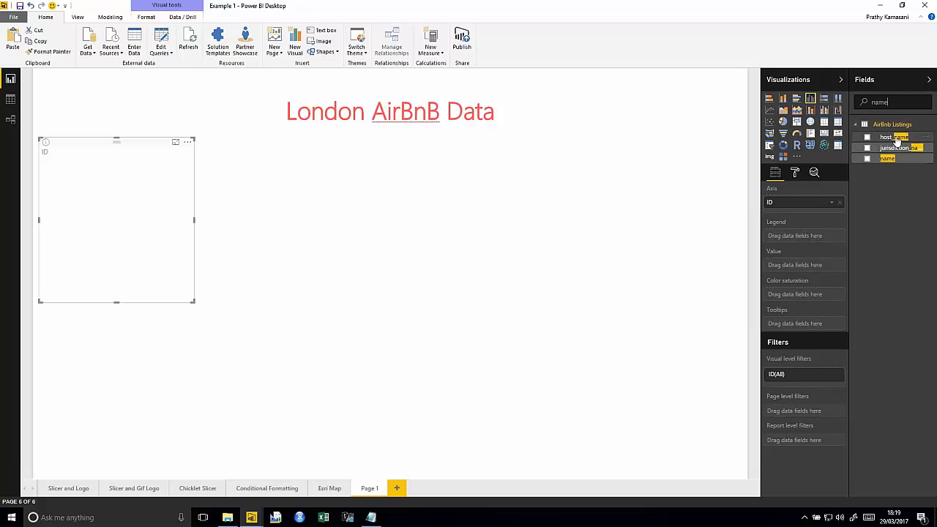
left_click(868, 159)
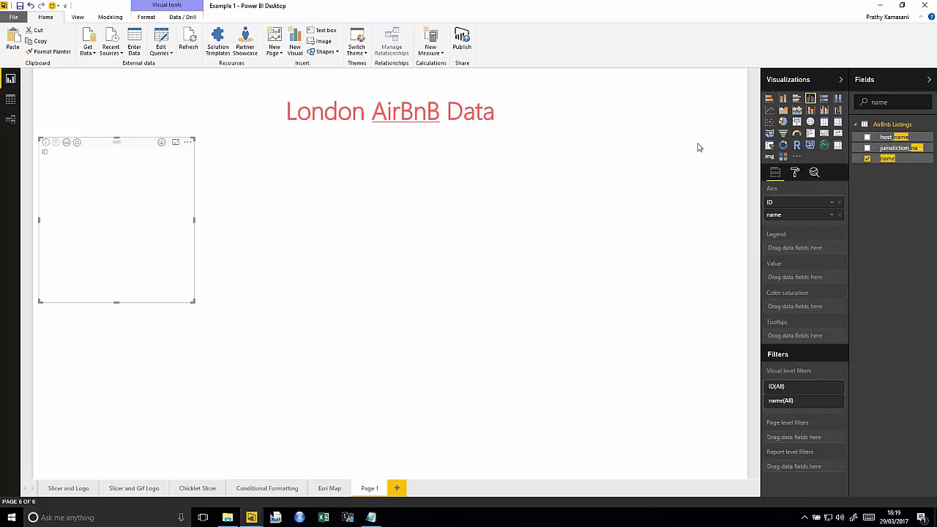
- Convert the ID and name visual to a table and enlarge it to reach near the page's lower edge
left_click(824, 124)
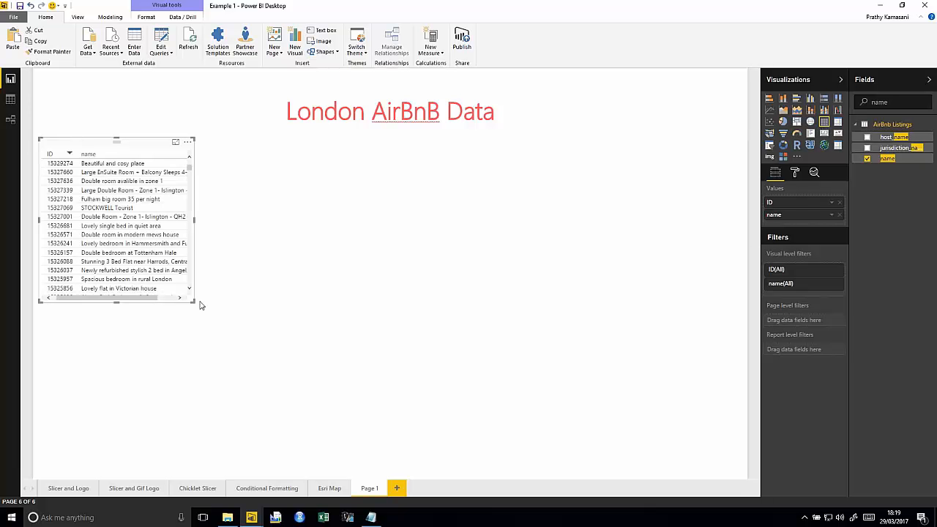
left_click_drag(194, 301, 300, 470)
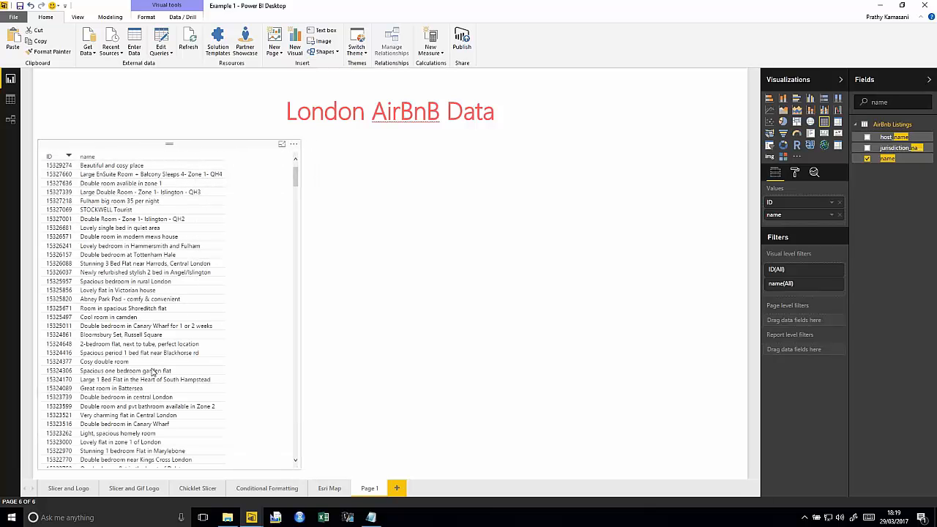
left_click(642, 218)
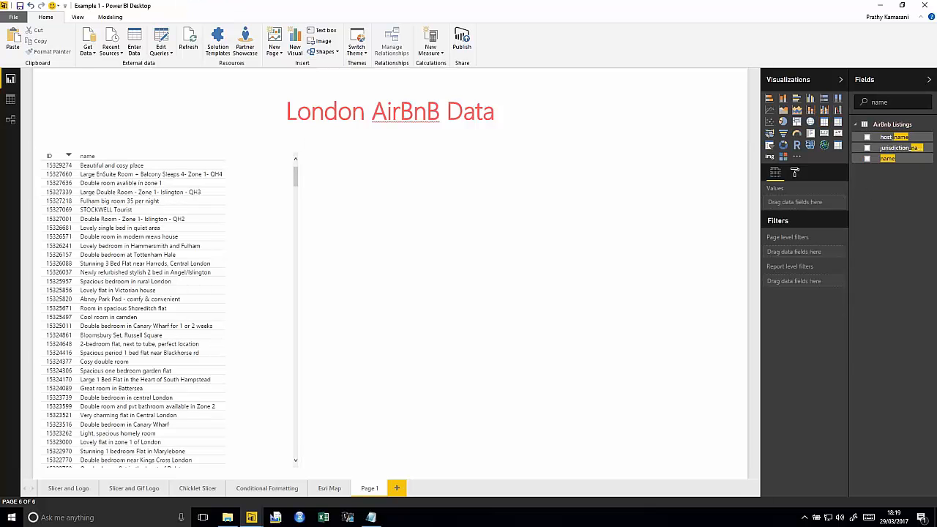
- Search the fields for "price"
left_click_drag(889, 103, 870, 104)
type("price")
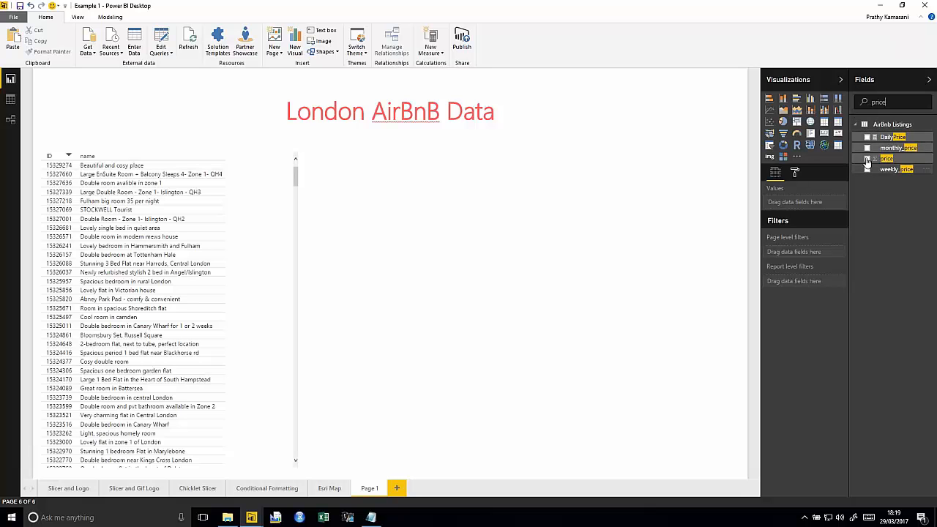
left_click(867, 159)
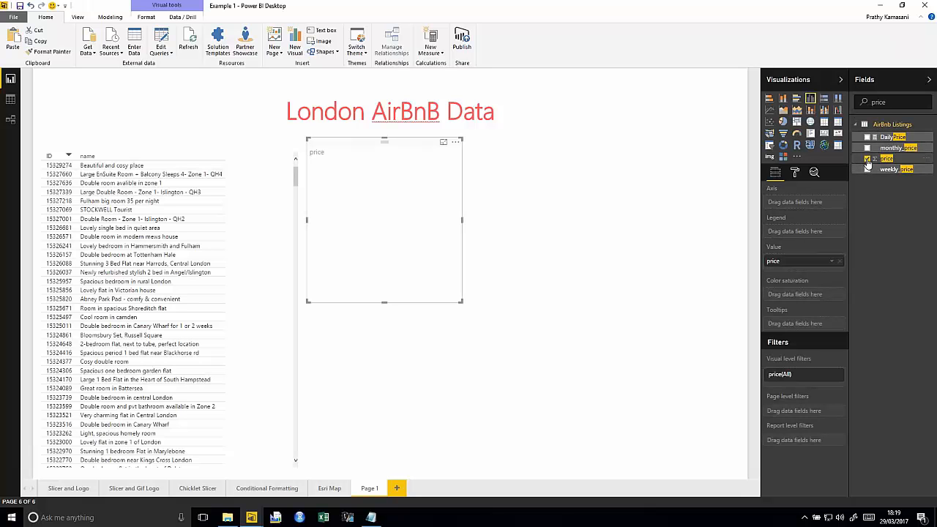
left_click(455, 141)
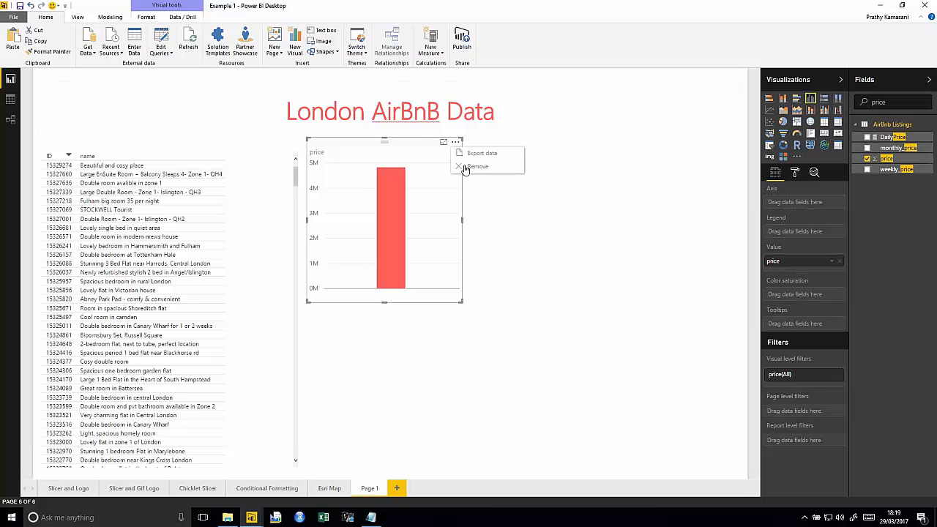
left_click(468, 167)
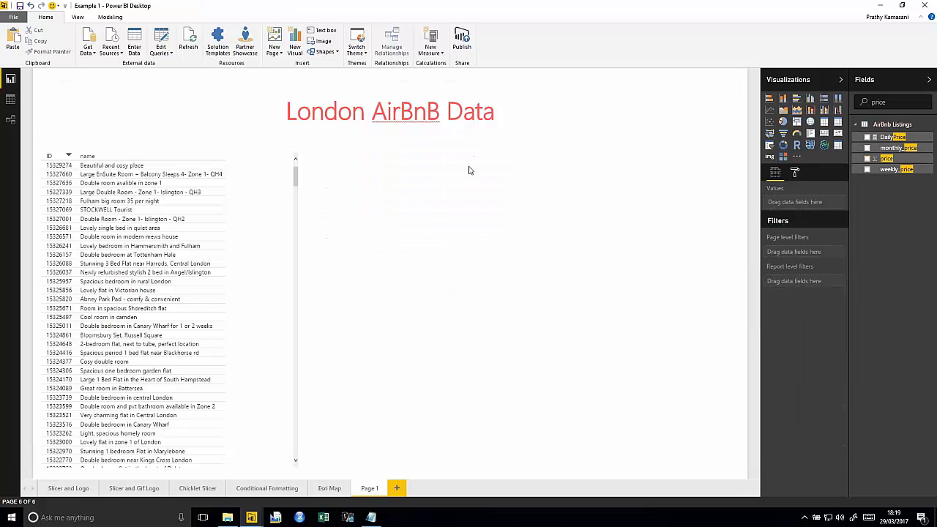
- Add the price field to the ID and name table and widen the table slightly to fit the new column
left_click(243, 151)
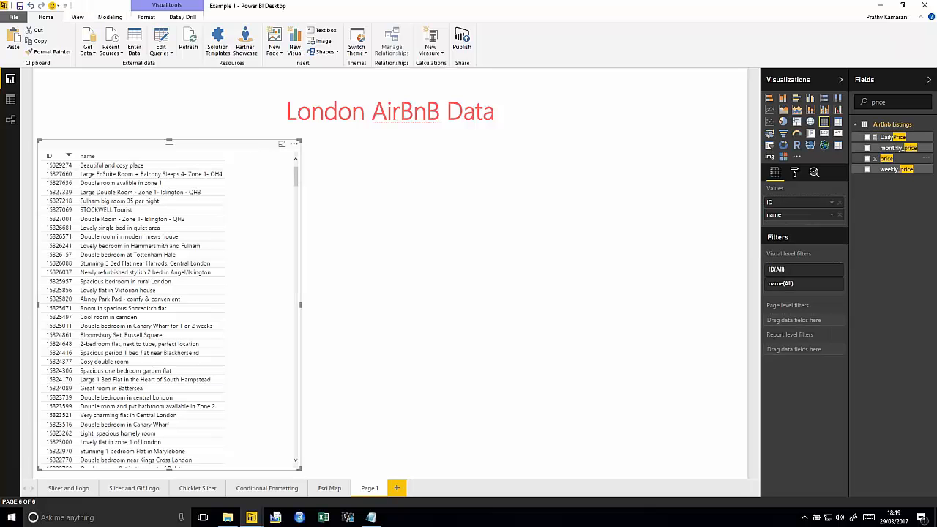
left_click(867, 159)
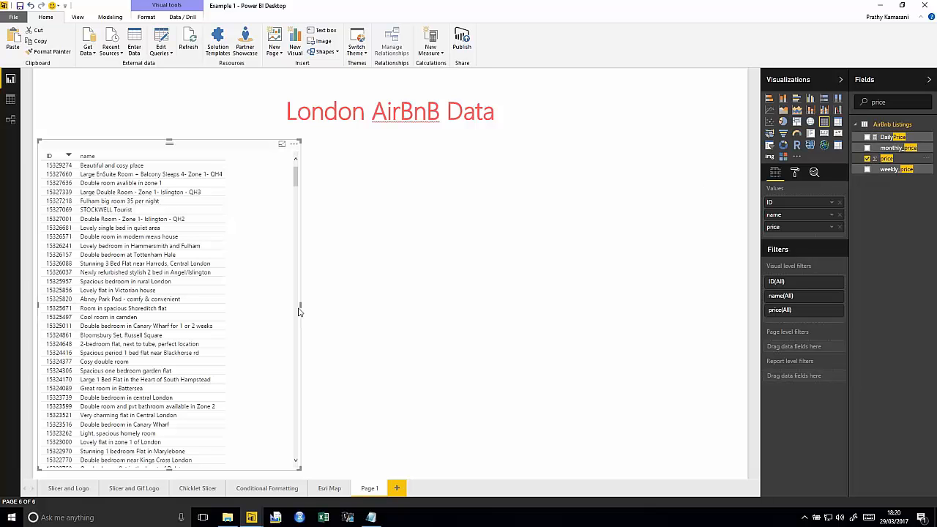
left_click_drag(301, 306, 324, 308)
left_click(352, 152)
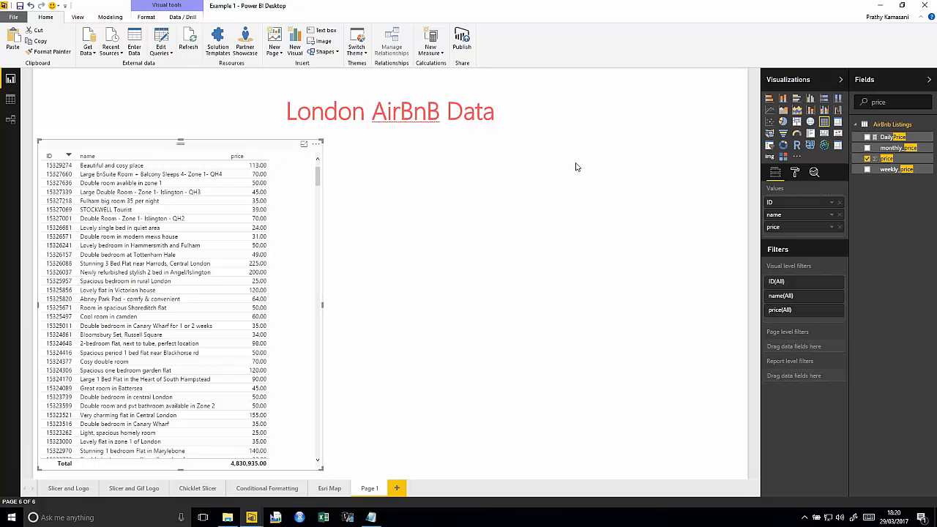
- Set the listings table's general text size to 12
left_click(795, 174)
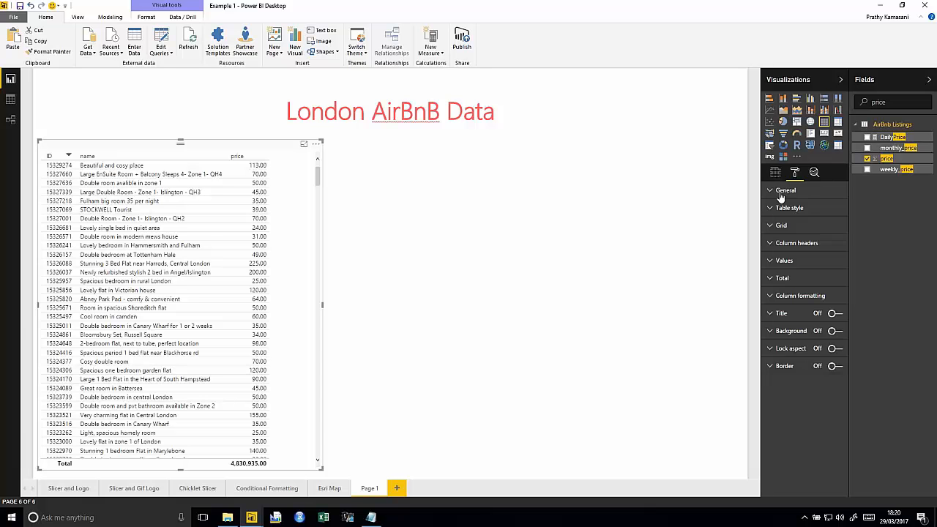
left_click(781, 196)
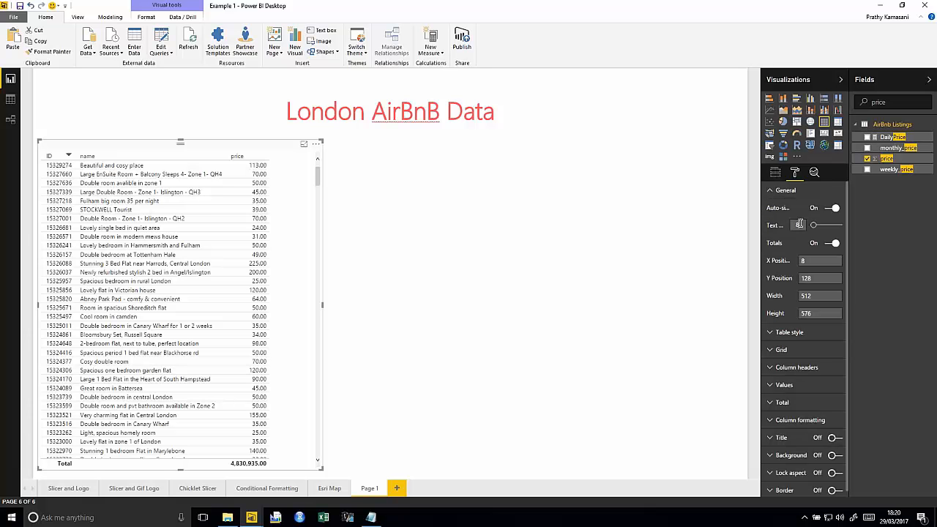
type("12")
key("Return")
left_click(775, 194)
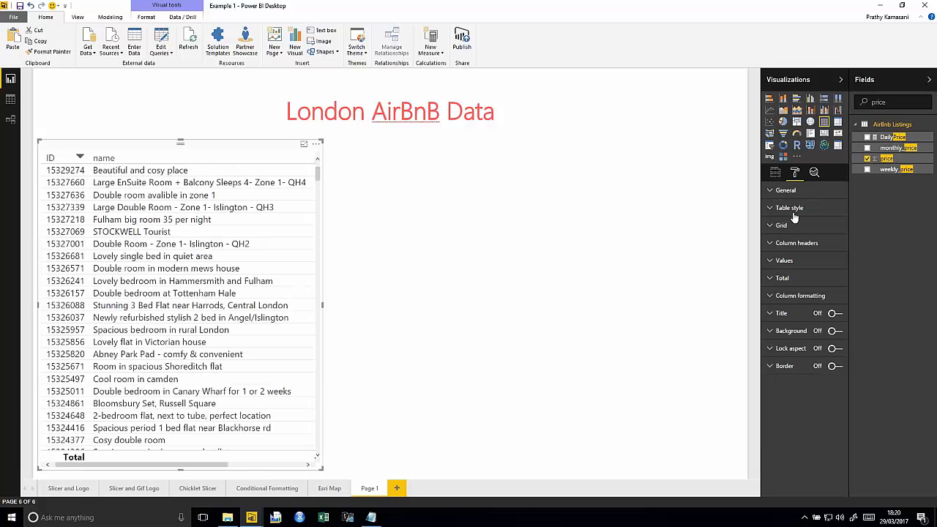
left_click(775, 209)
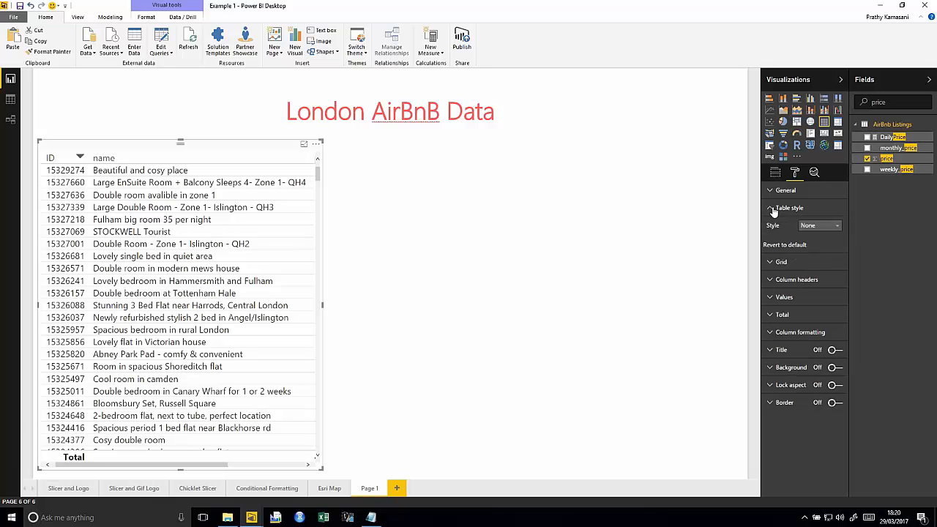
left_click(836, 227)
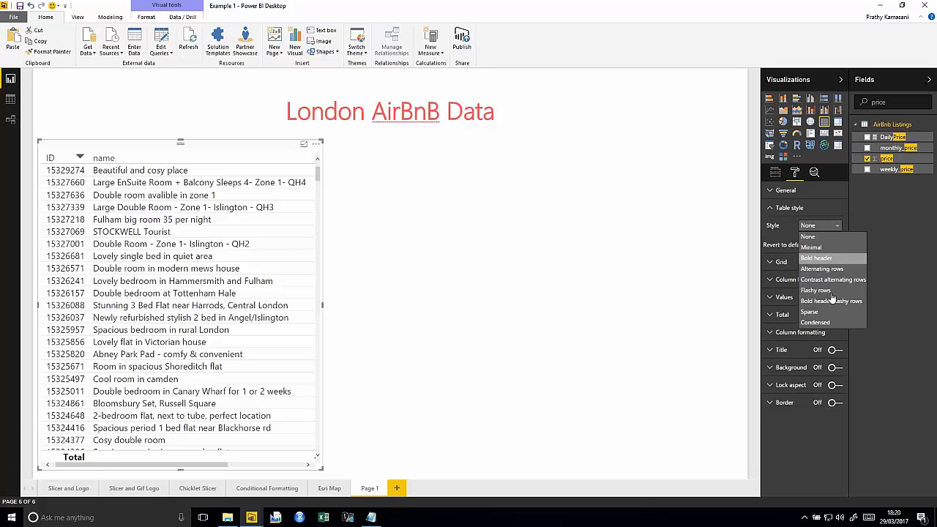
left_click(830, 230)
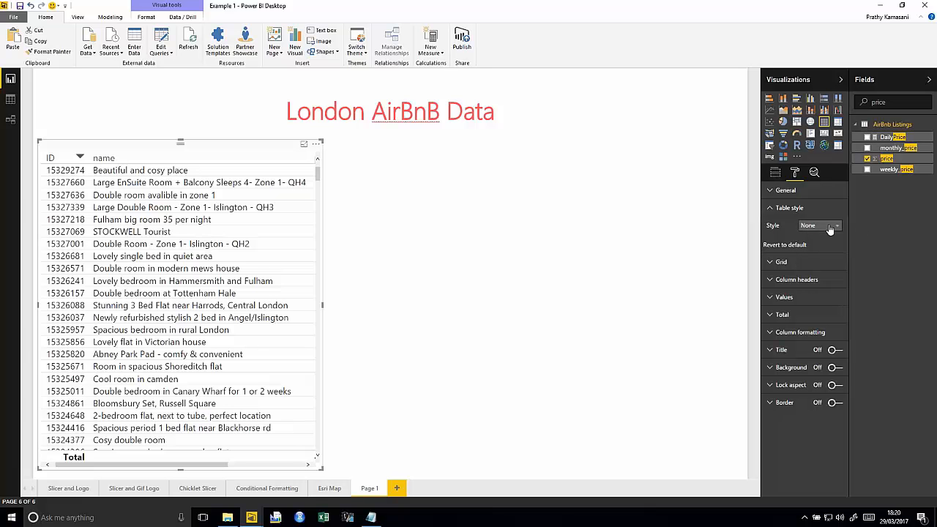
left_click(776, 284)
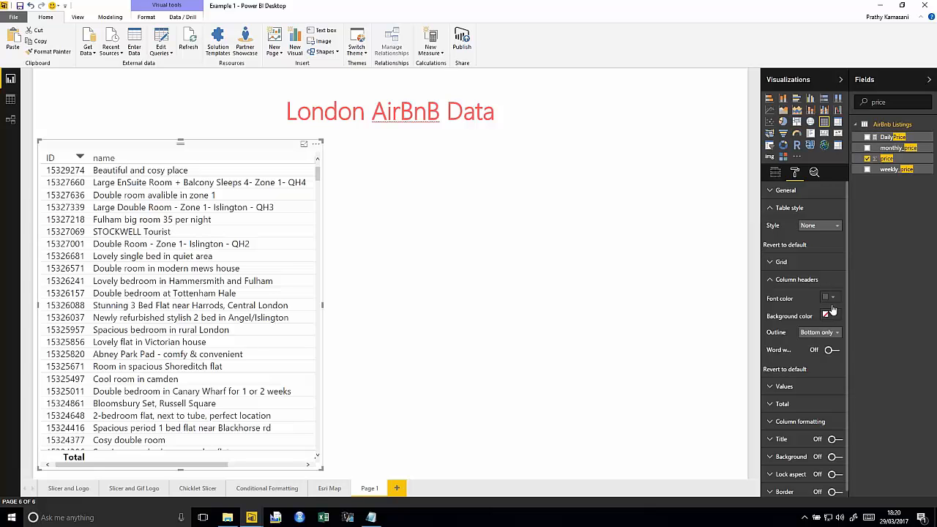
left_click(771, 281)
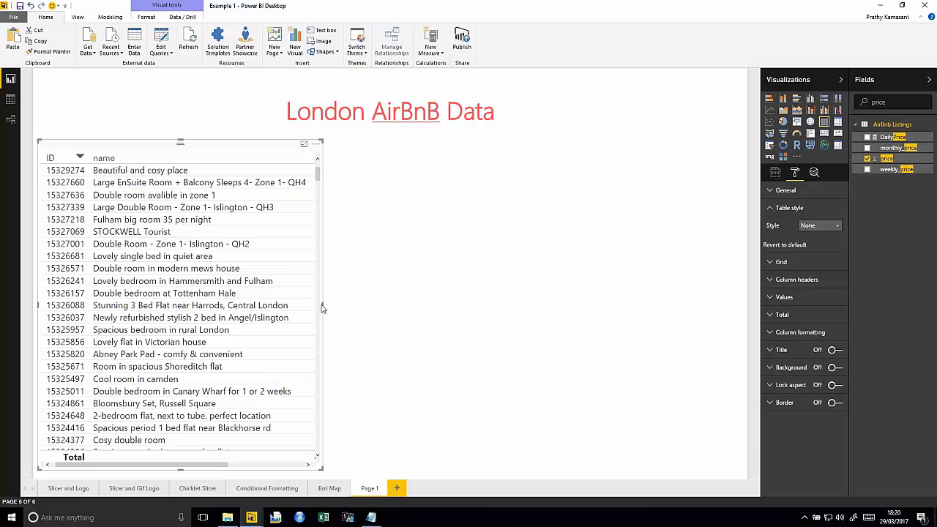
- Widen the listings table to about half the page and lower its upper edge to leave a gap beneath the title
left_click_drag(323, 307, 415, 320)
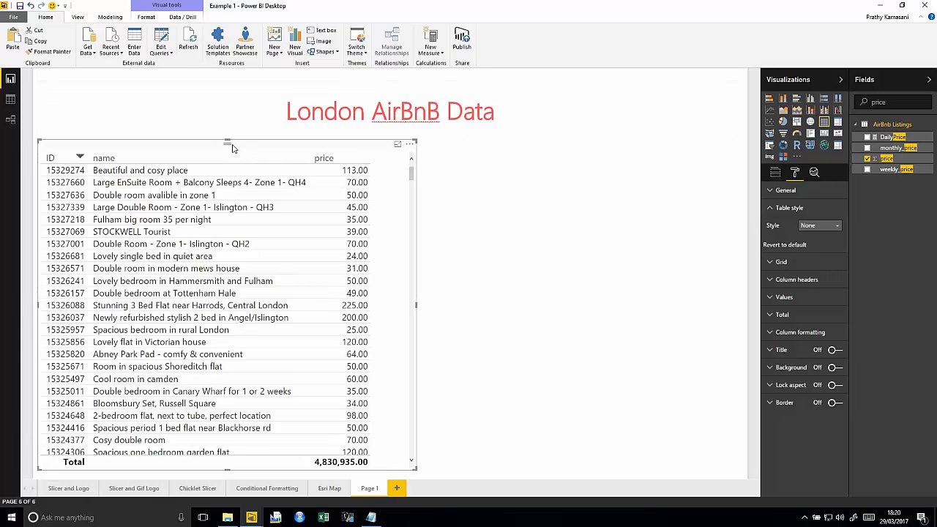
left_click_drag(232, 149, 219, 185)
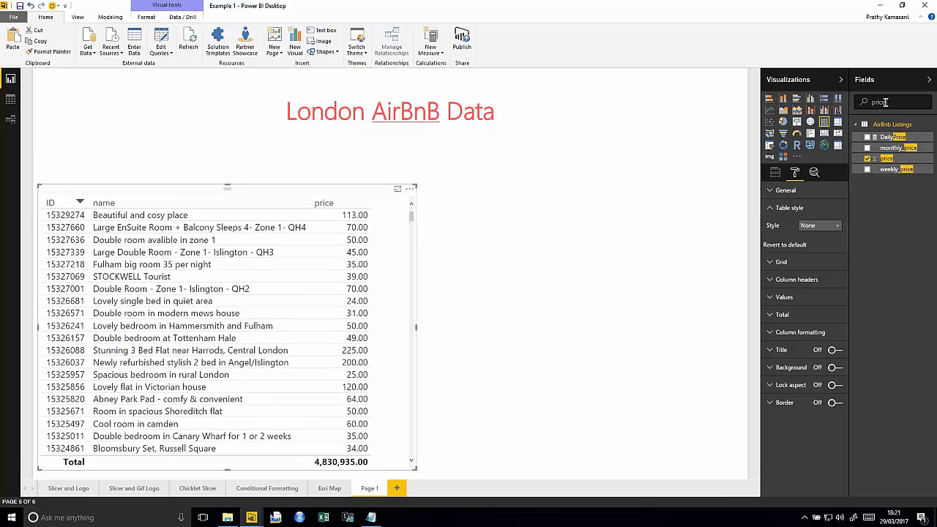
- Search the fields for "acc" and add the accommodates field to the listings table
double_click(891, 102)
type("aa")
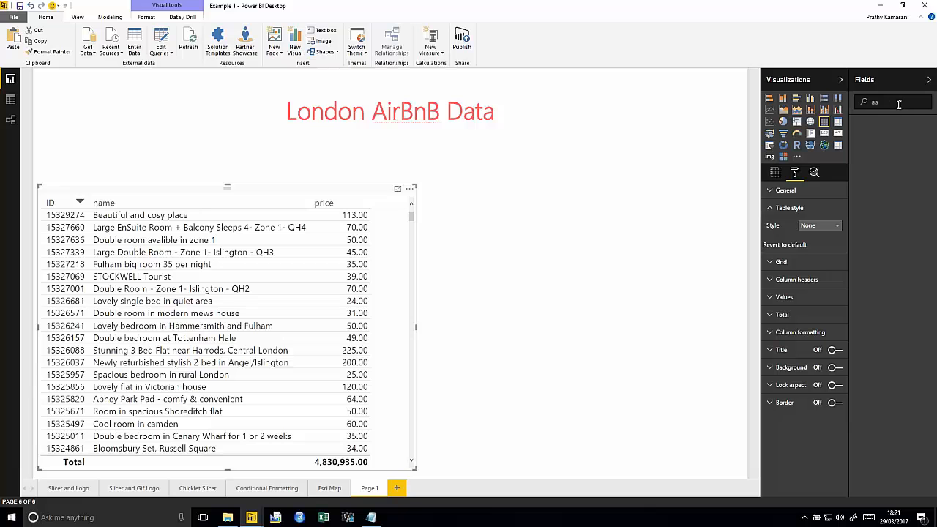
type("cc")
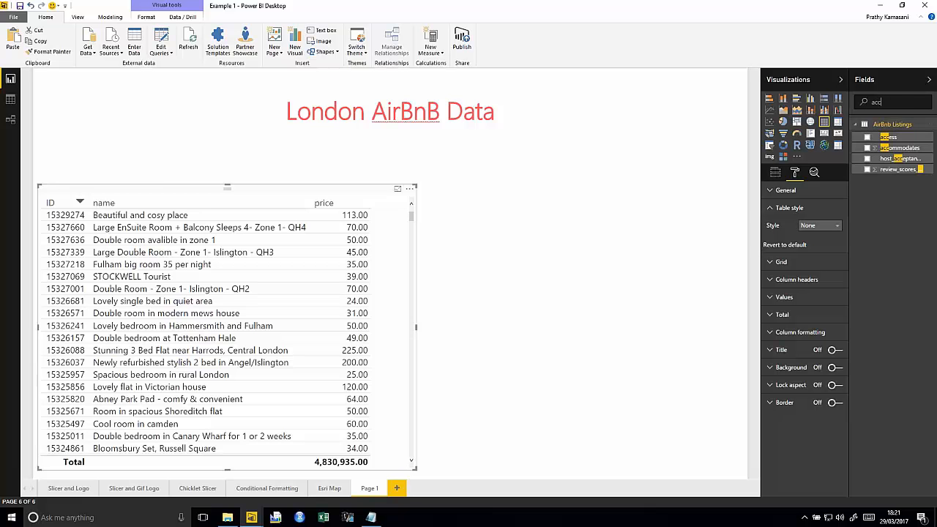
left_click(867, 150)
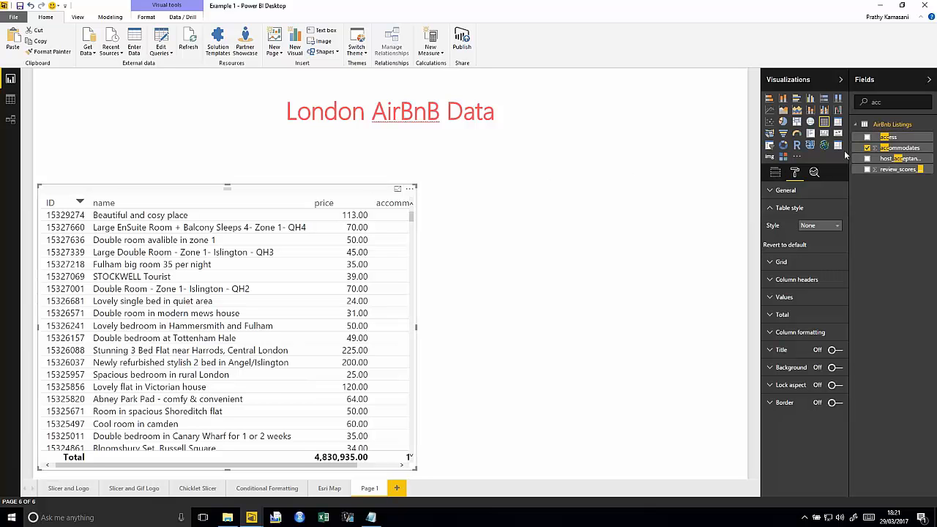
- Create a separate visual from the accommodates field and convert it to a slicer
left_click(611, 192)
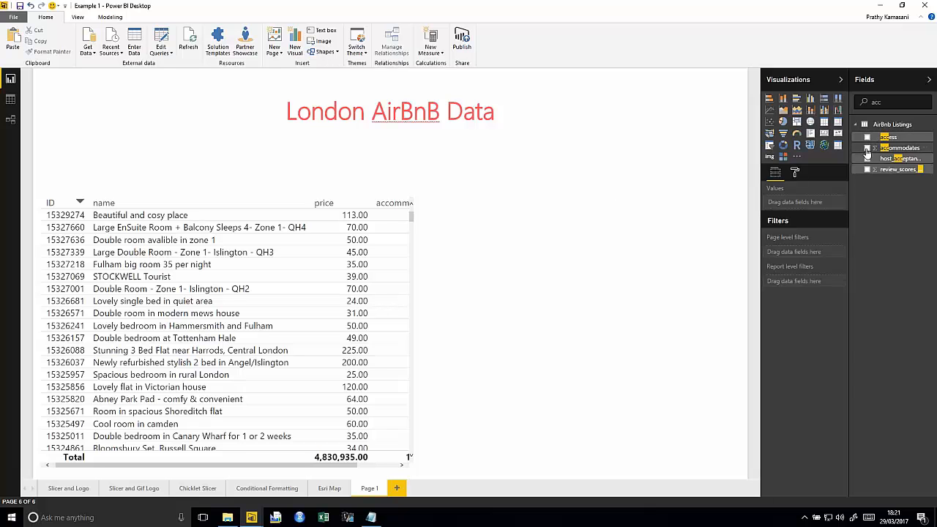
left_click(868, 149)
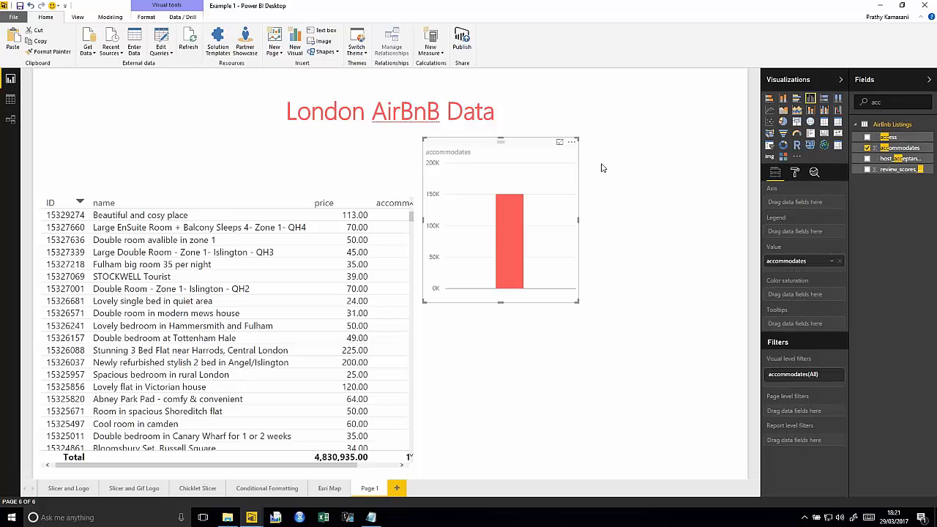
left_click(770, 147)
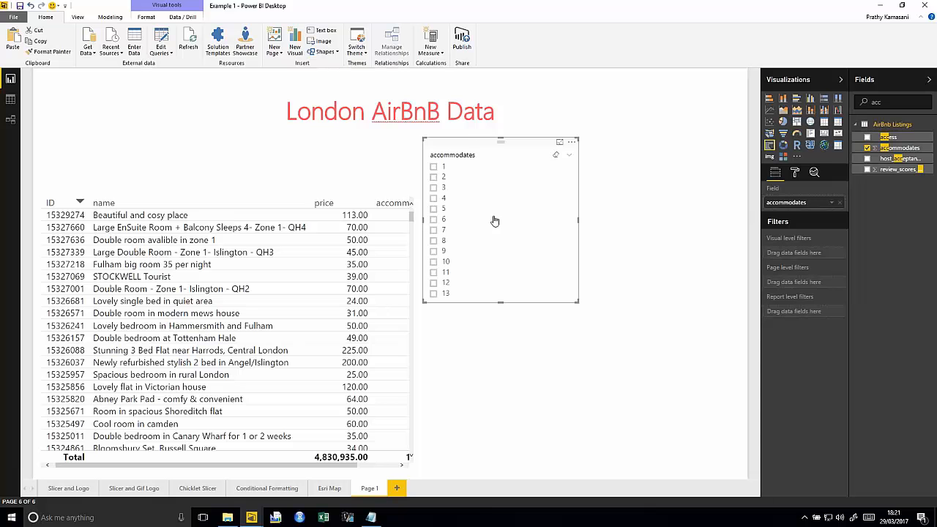
- Resize the accommodates slicer to a strip about 1256 wide and 64 high, spanning the page between the title and the table
left_click_drag(501, 303, 508, 183)
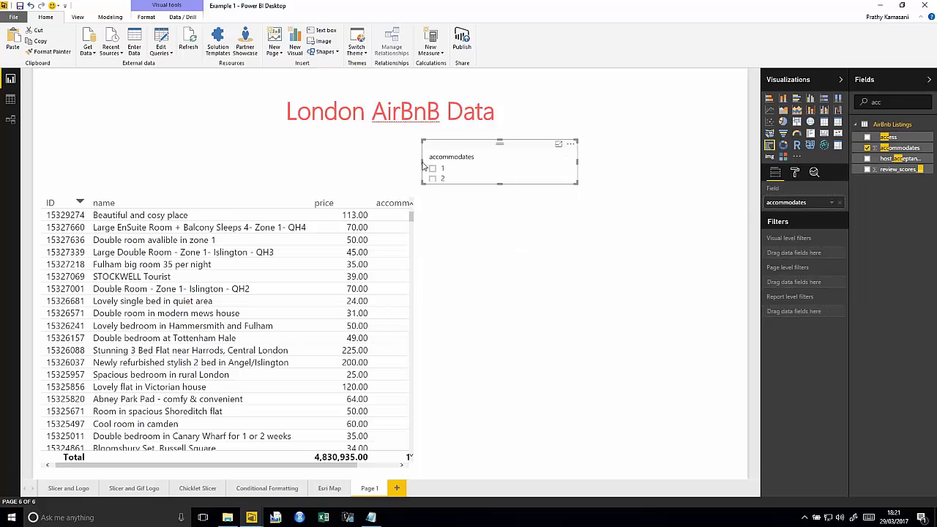
left_click_drag(423, 165, 247, 167)
left_click_drag(107, 166, 43, 167)
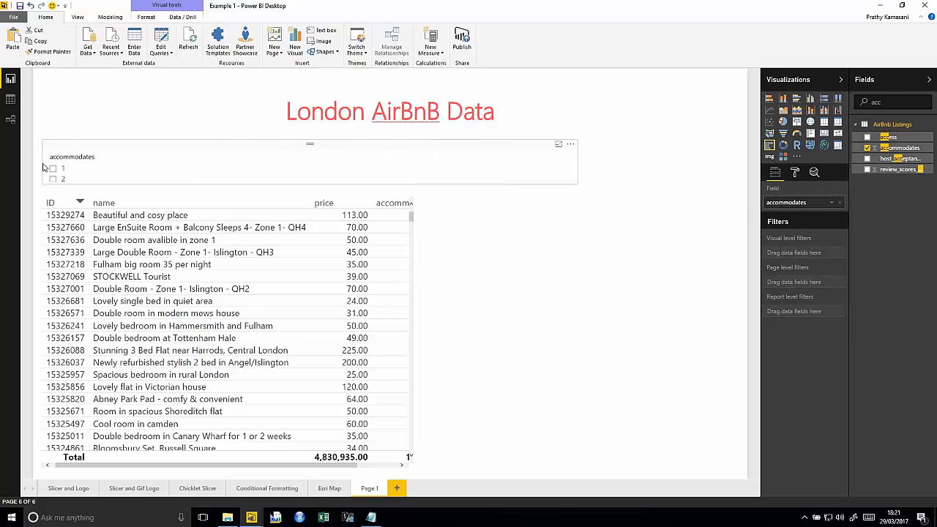
left_click(565, 158)
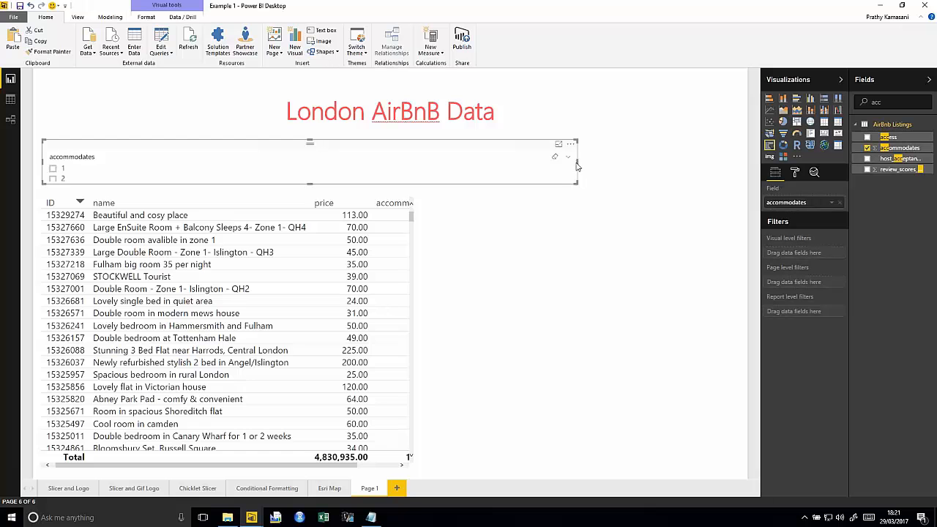
left_click_drag(577, 166, 582, 166)
left_click_drag(695, 158, 744, 154)
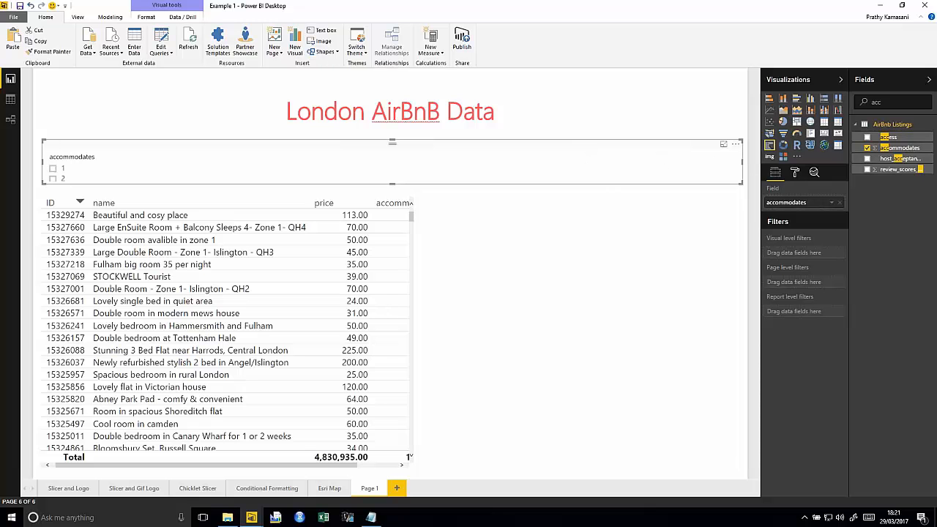
- Set the accommodates slicer's orientation to Horizontal and turn its header off
left_click(793, 174)
left_click(781, 191)
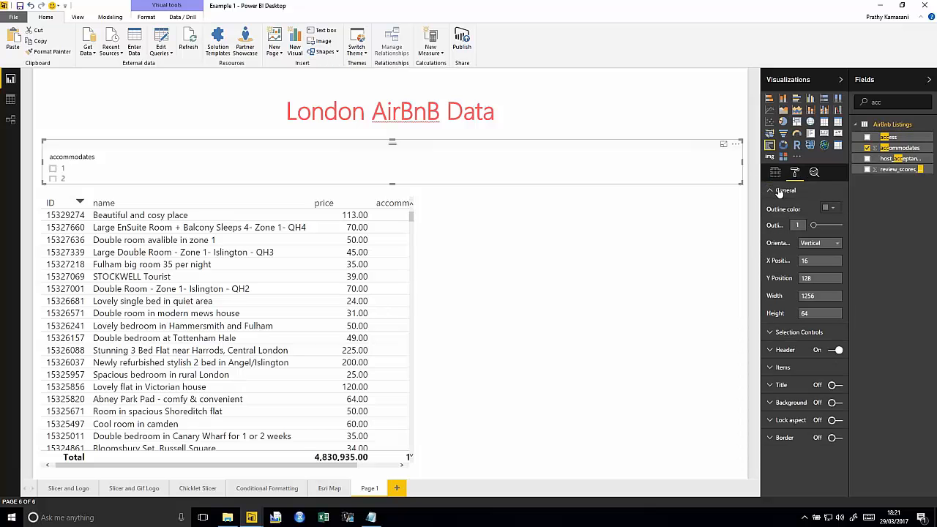
left_click(820, 243)
left_click(823, 265)
left_click(835, 350)
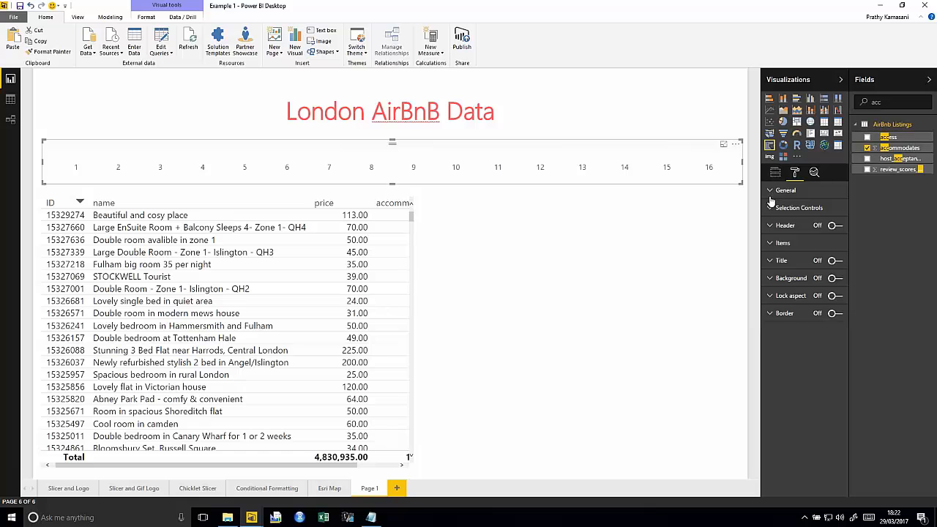
- Set the accommodates slicer's outline color to red and give its items a Frame outline
left_click(832, 209)
left_click(779, 231)
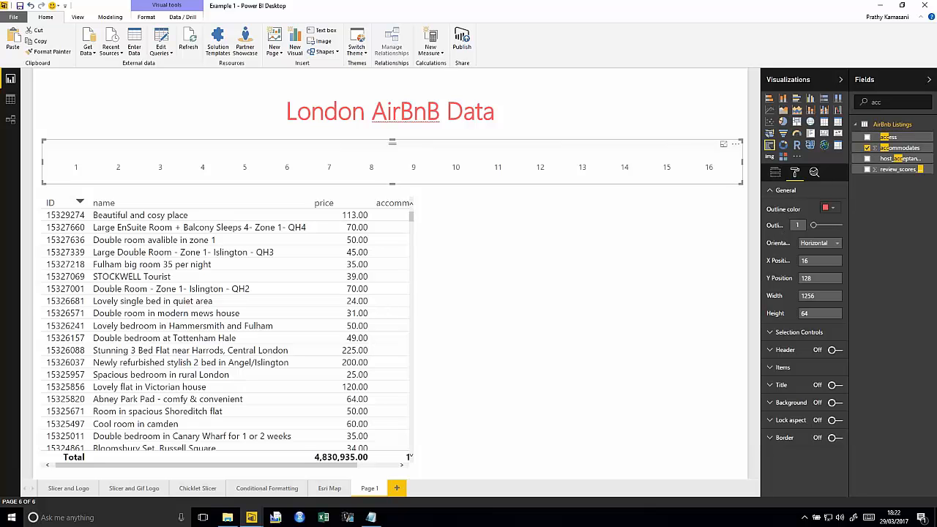
left_click(774, 370)
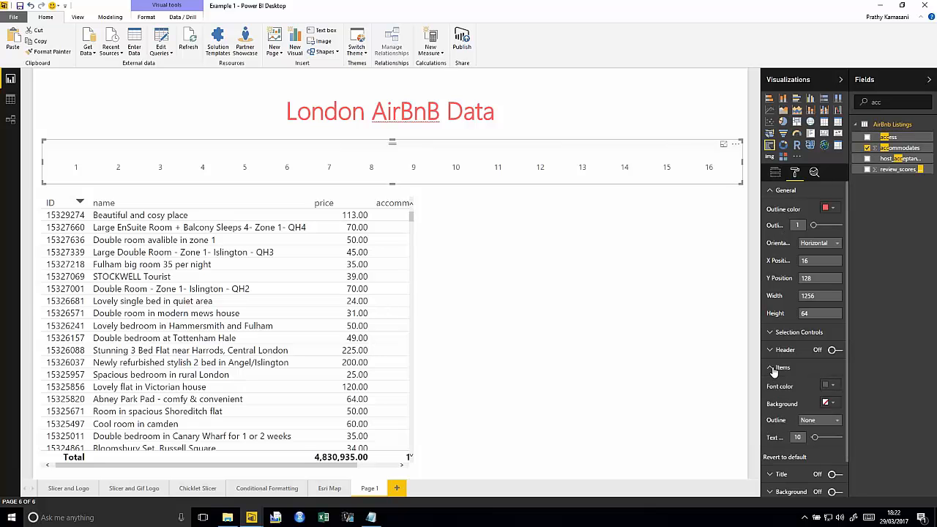
left_click(836, 424)
scroll(846, 449, "down", 1)
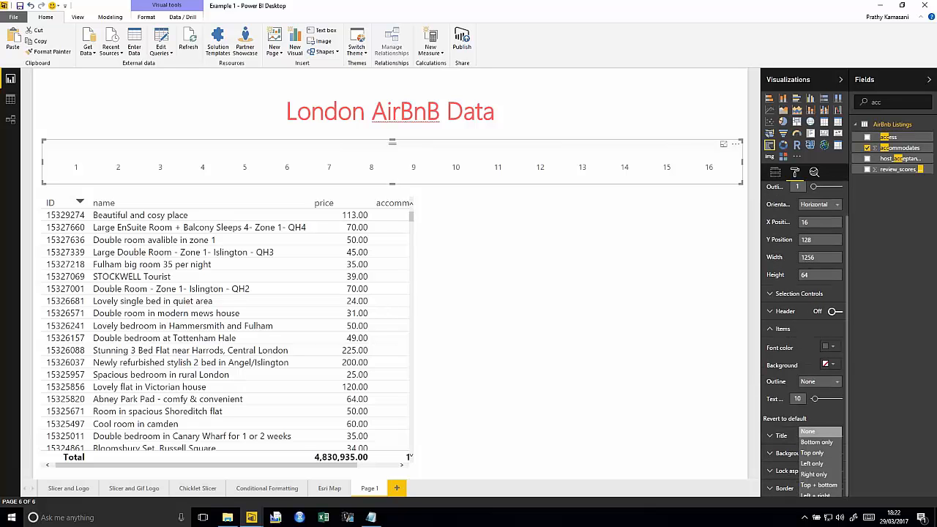
left_click(840, 384)
left_click(840, 384)
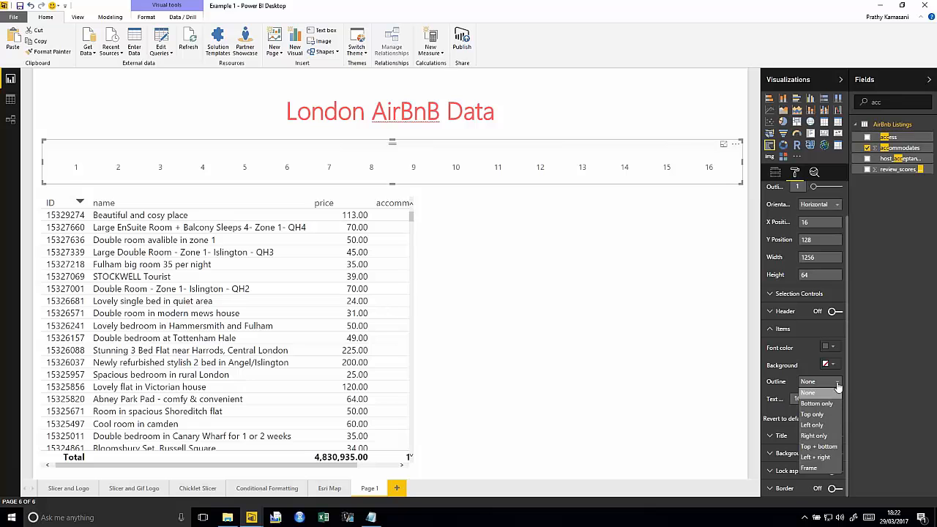
left_click(815, 468)
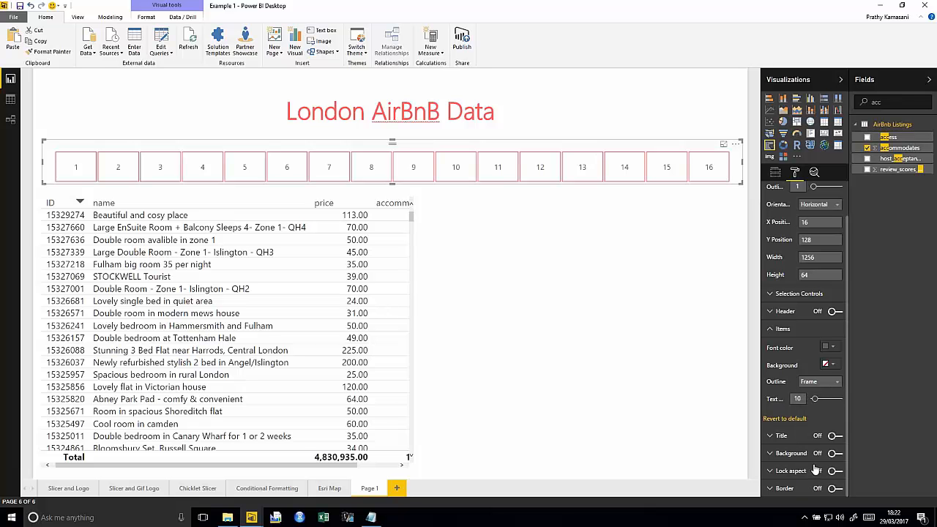
left_click(359, 191)
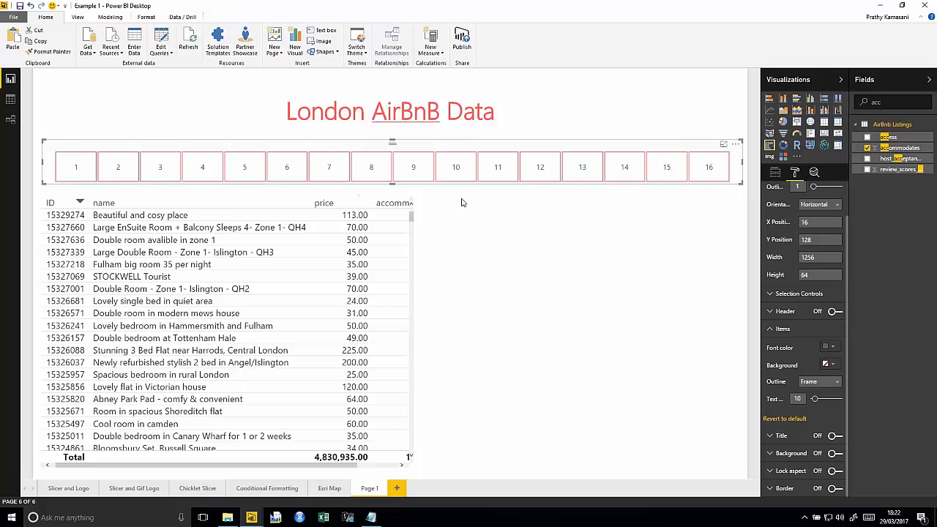
- Test the accommodates slicer's effect on the listings table by selecting 7 and 14
left_click(330, 170)
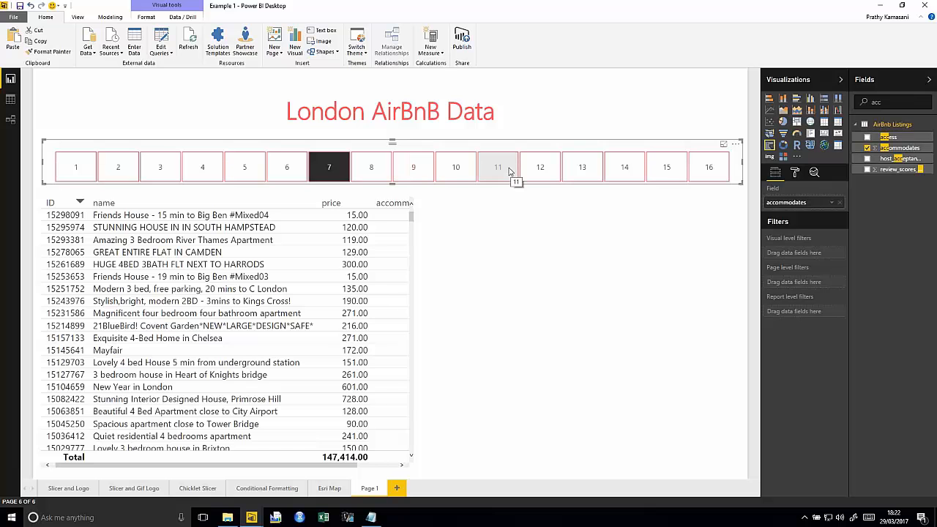
left_click(627, 173)
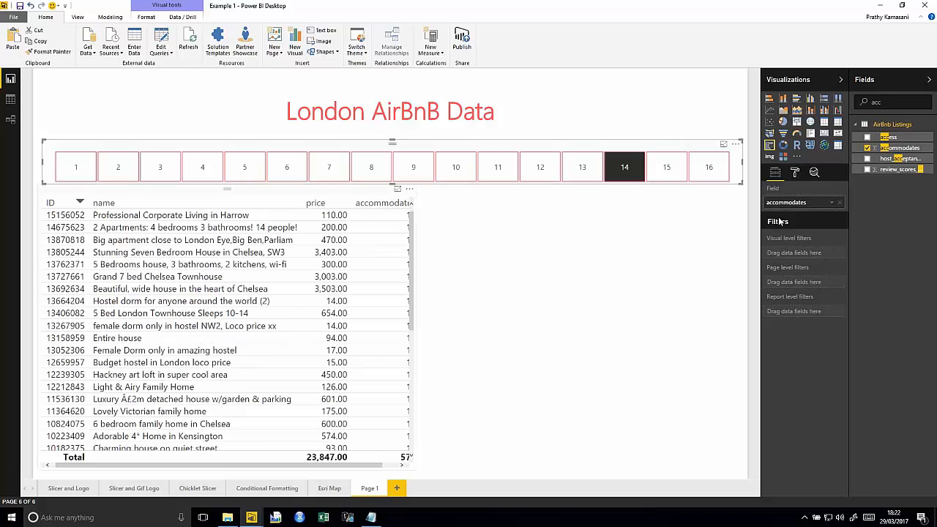
- Remove the accommodates field from the listings table and narrow the table to fit its ID, name and price columns
left_click(839, 239)
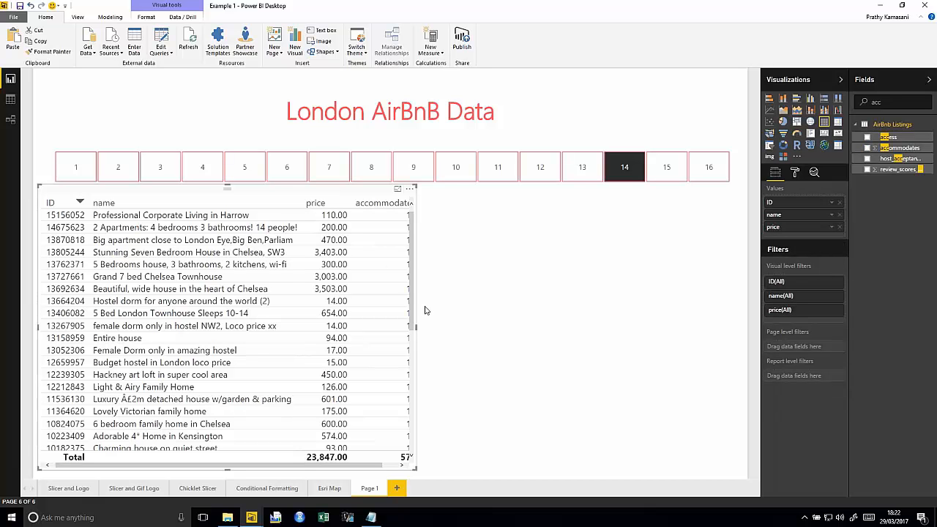
left_click_drag(416, 327, 372, 325)
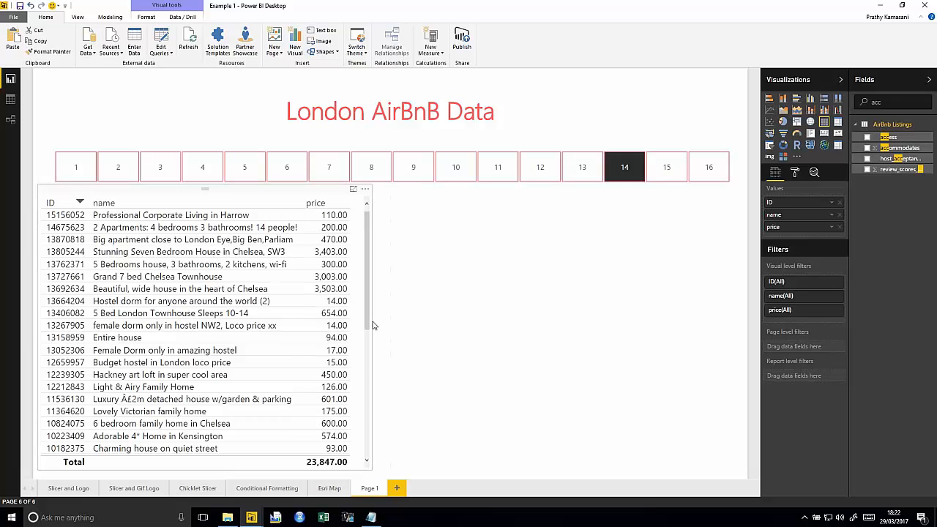
left_click(374, 325)
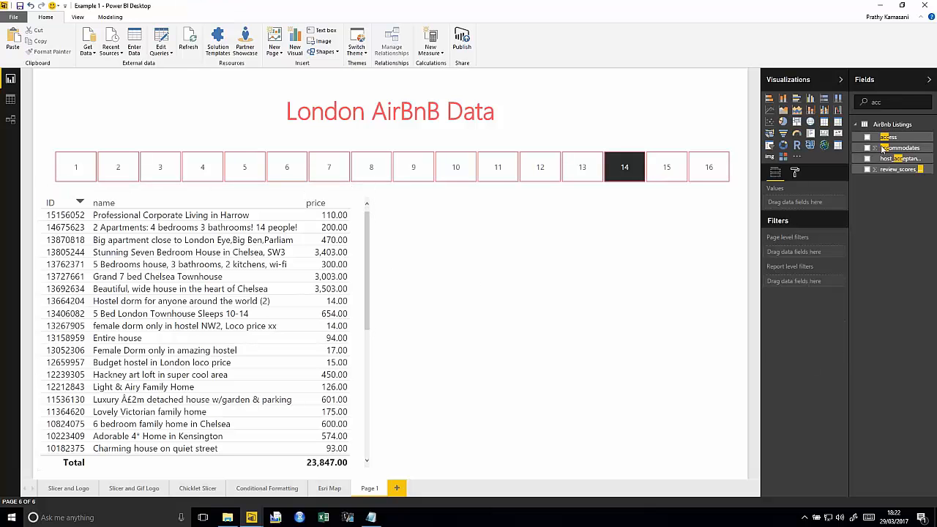
- Create a separate visual from the bed_type and price fields and convert it to a clustered column chart
double_click(879, 103)
type("bed")
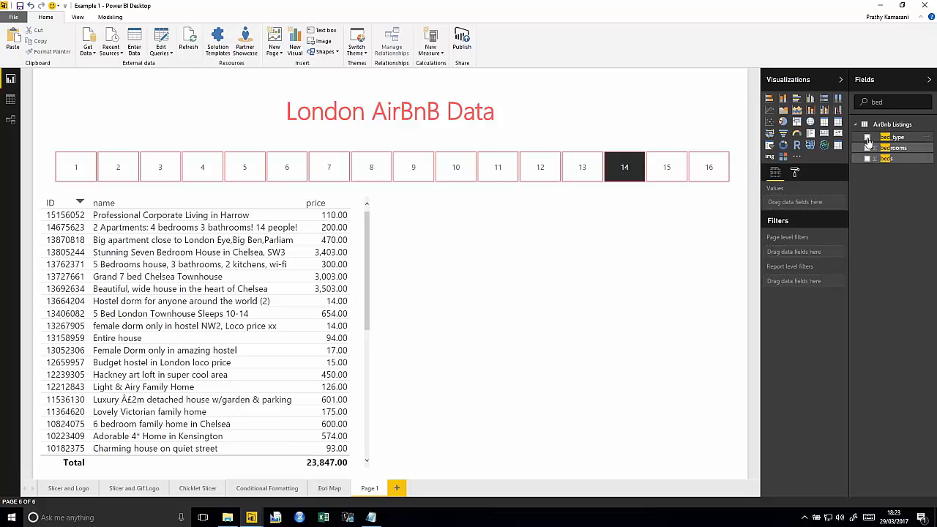
left_click(868, 138)
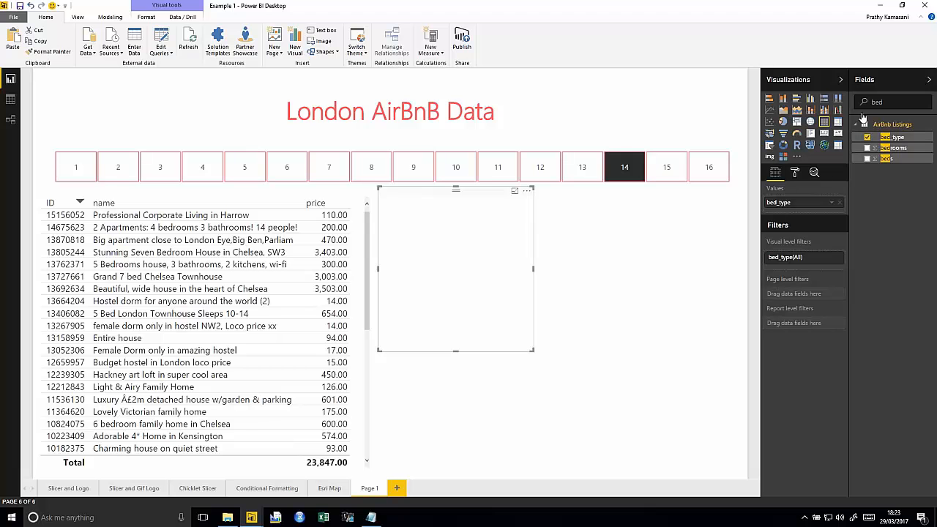
double_click(882, 102)
type("price")
left_click(868, 159)
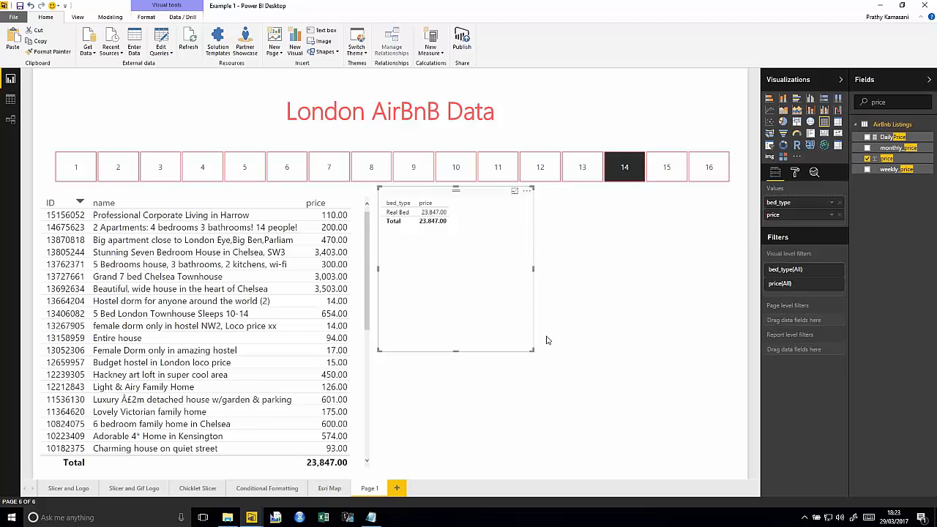
left_click(811, 98)
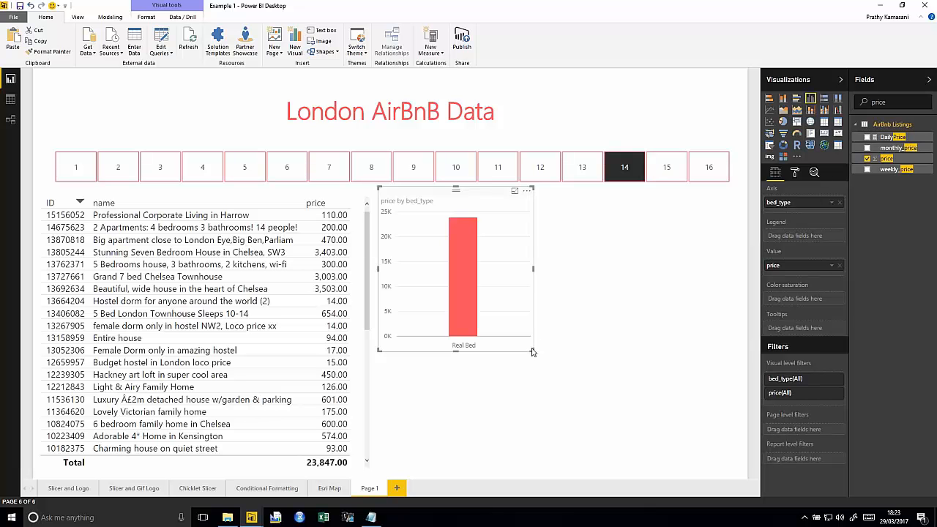
- Enlarge the price by bed_type chart to fill the area beside the table, leaving a small gap below the slicer
left_click_drag(537, 354, 564, 362)
left_click_drag(696, 438, 744, 479)
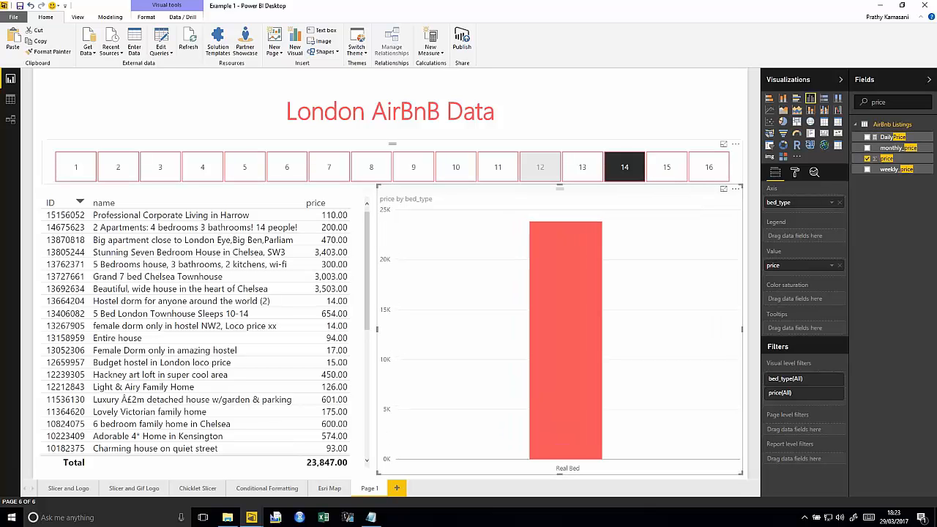
left_click_drag(561, 188, 561, 197)
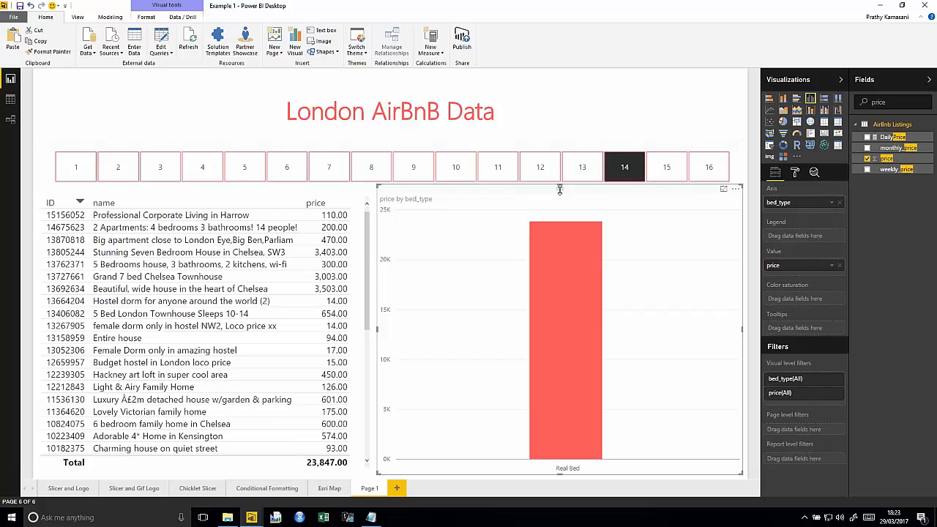
left_click(452, 194)
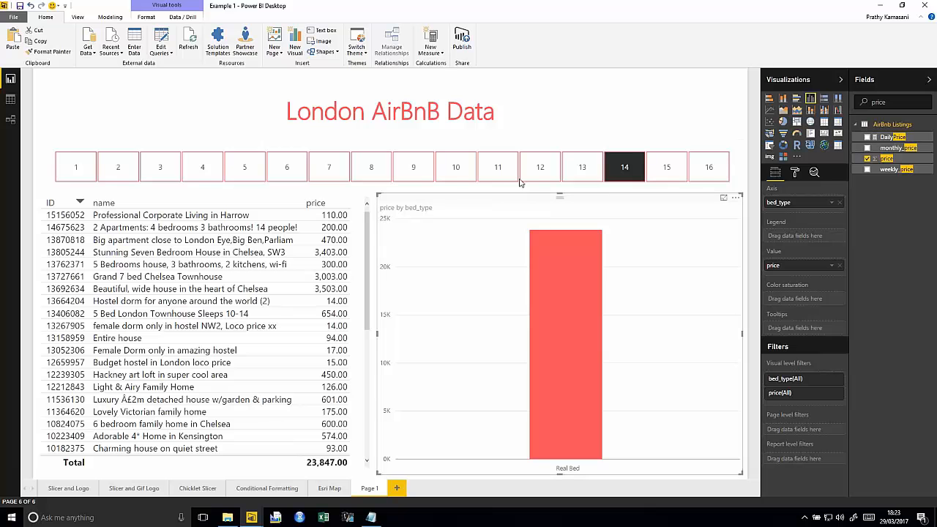
- Select 13 in the accommodates slicer and edit its interactions so that it does not filter the price by bed_type chart
left_click(578, 168)
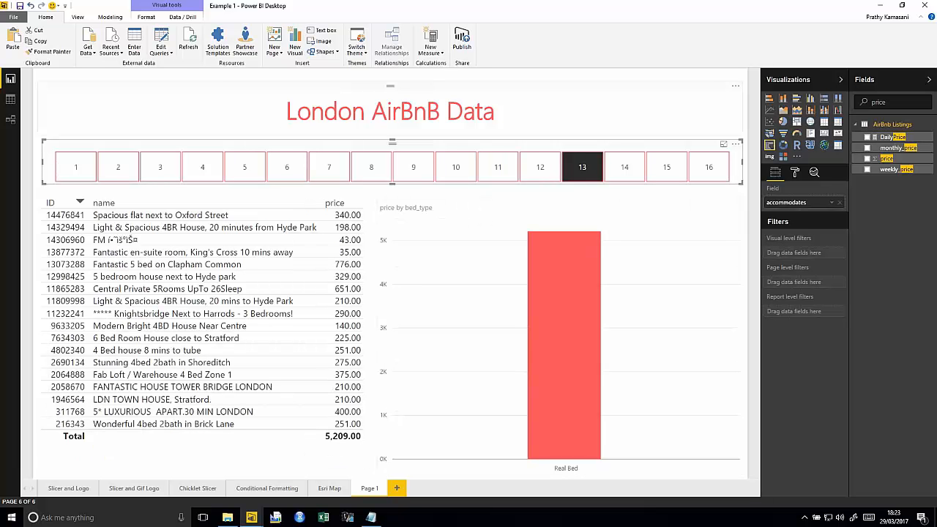
left_click(144, 18)
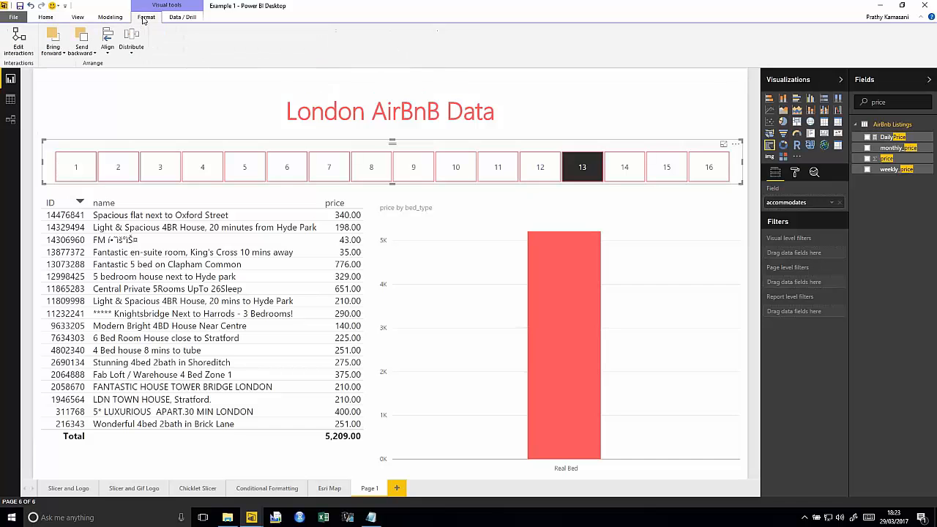
left_click(20, 44)
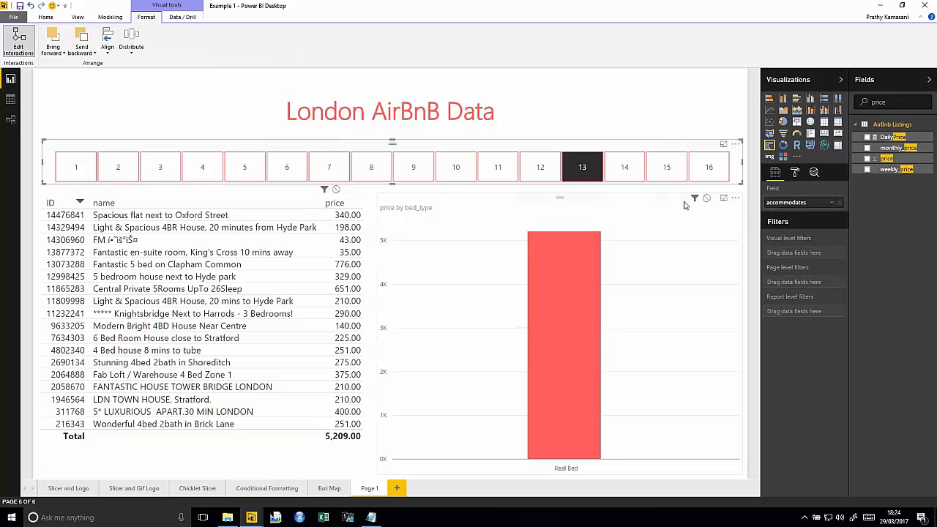
left_click(707, 199)
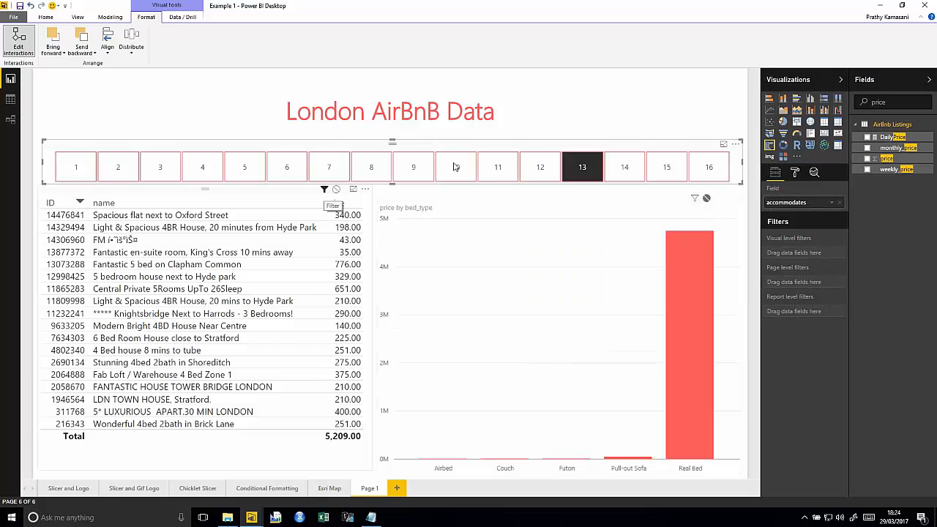
- Check the edited interactions by selecting 11 and 12 in the accommodates slicer and comparing the table with the chart
left_click(491, 169)
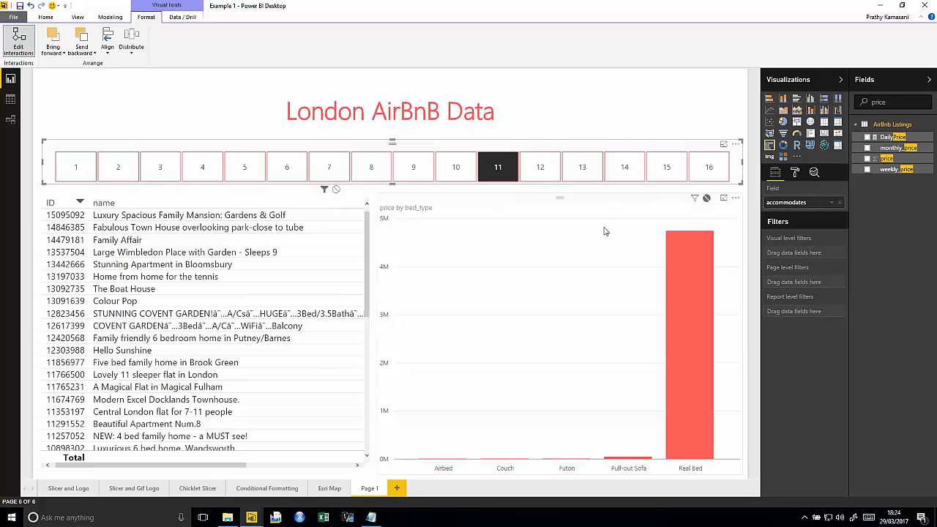
left_click(743, 88)
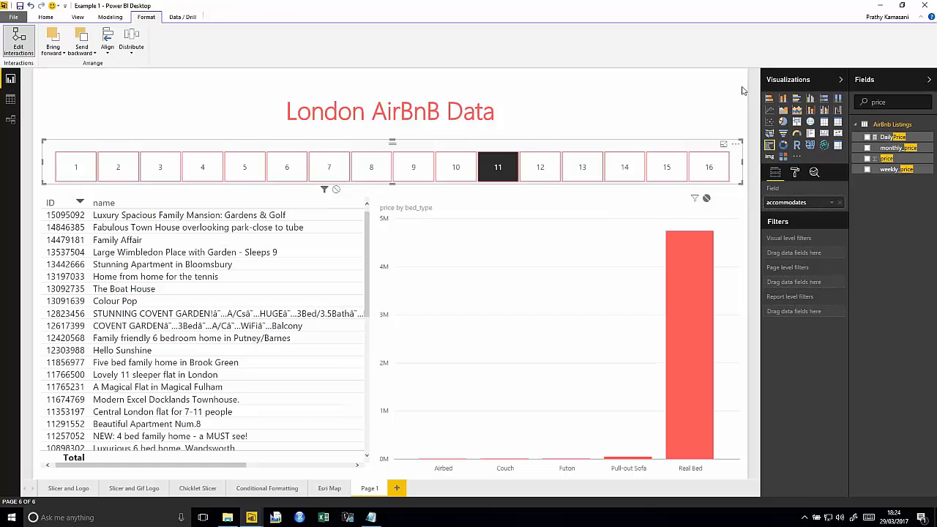
left_click(541, 168)
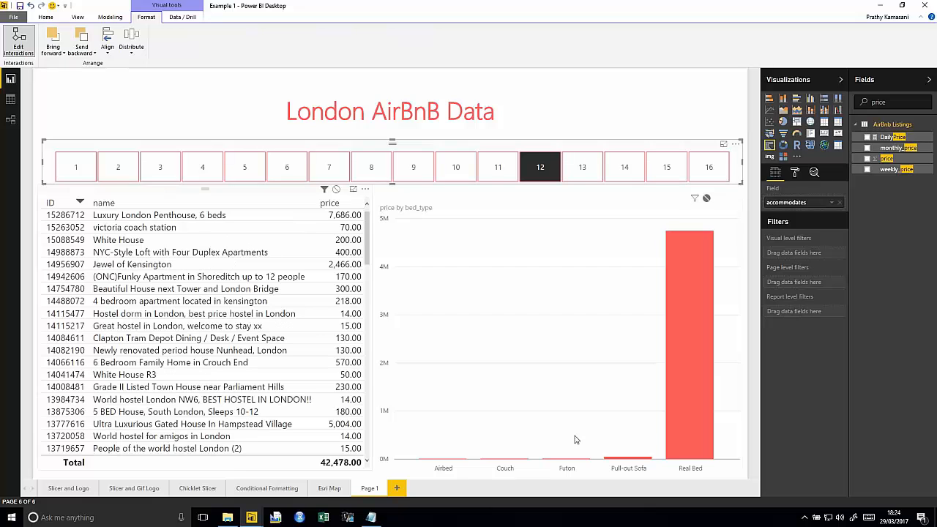
mouse_move(677, 424)
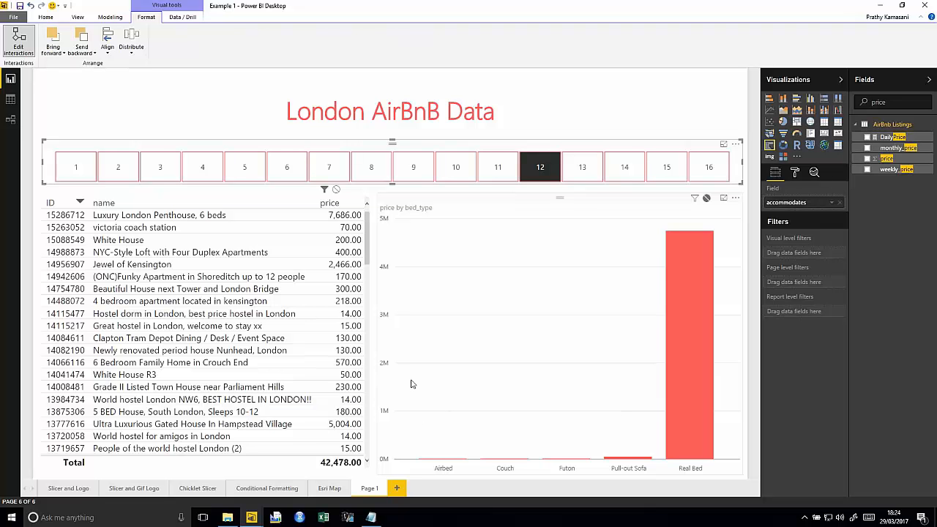
- Look through the columns of the AirBnb Listings data, from the listing descriptions to the location and accommodates columns, and return to the report
left_click(12, 104)
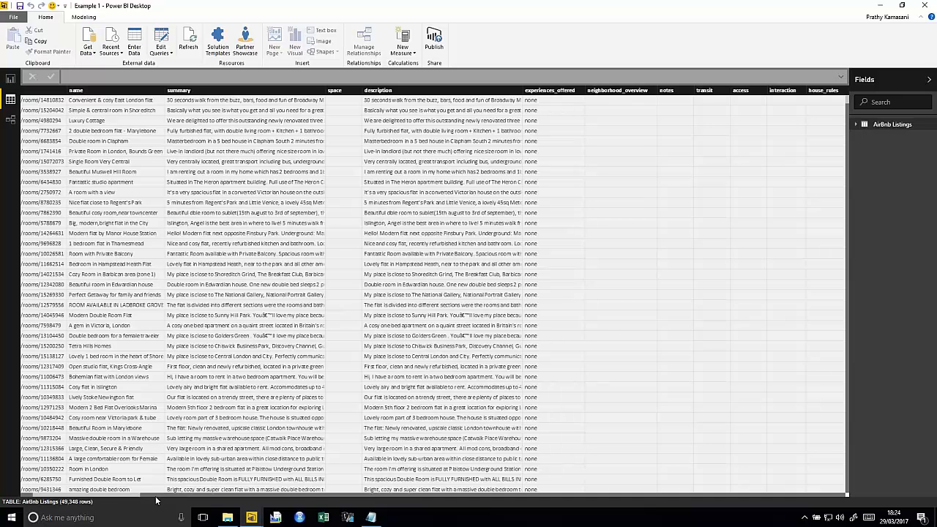
left_click_drag(155, 497, 189, 497)
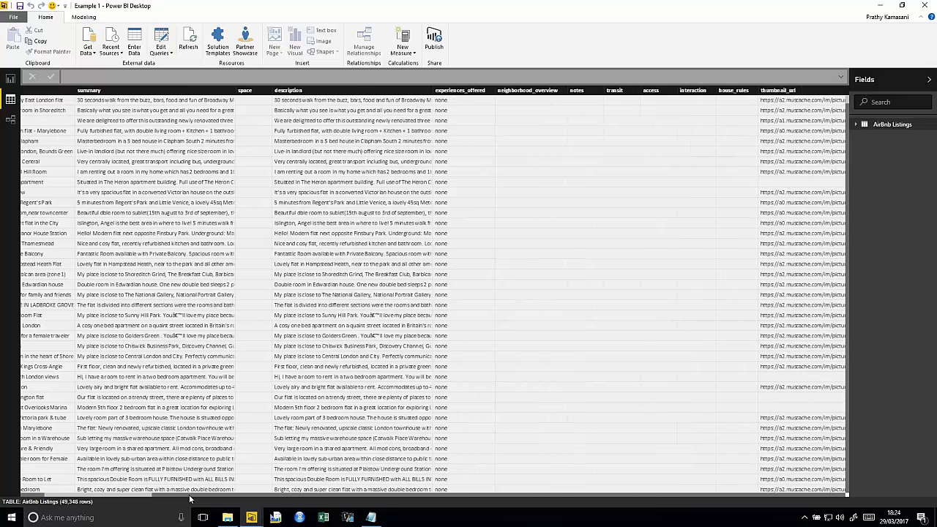
left_click_drag(225, 498, 388, 491)
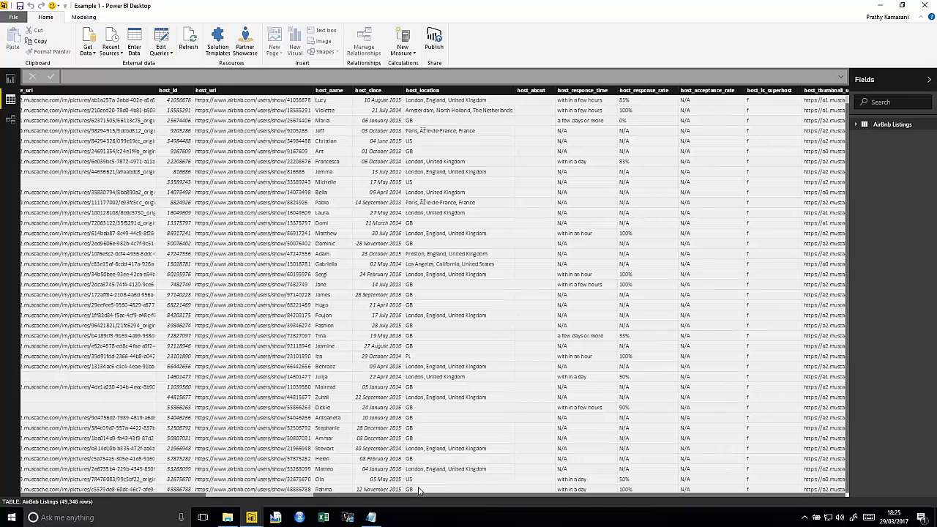
left_click(419, 494)
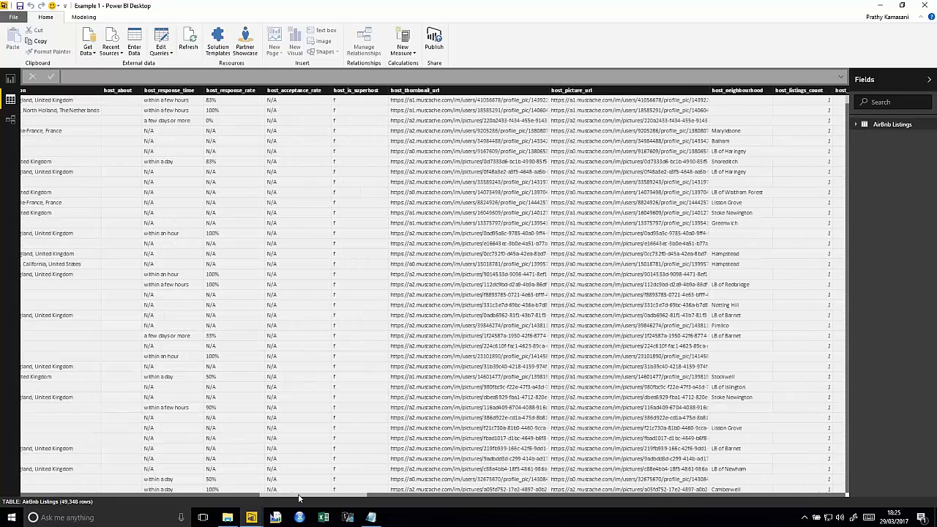
scroll(299, 498, "right", 5)
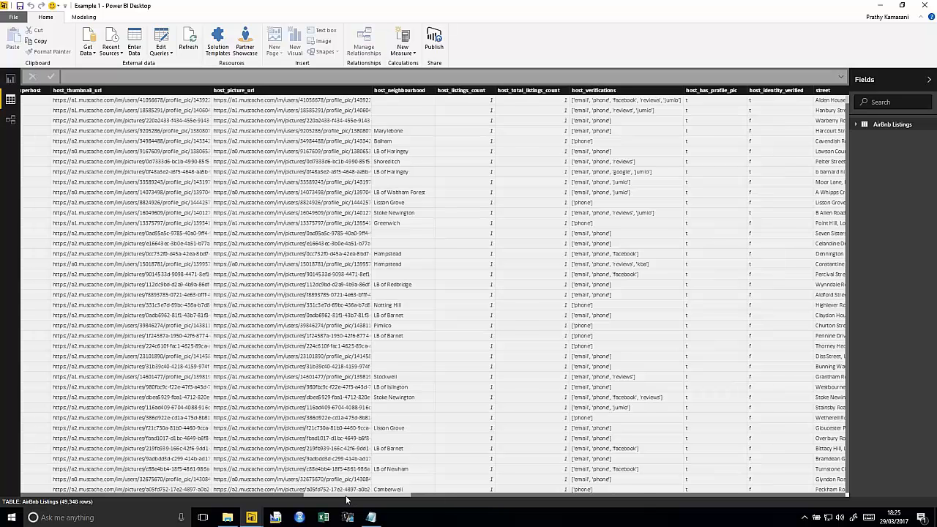
left_click_drag(347, 498, 396, 497)
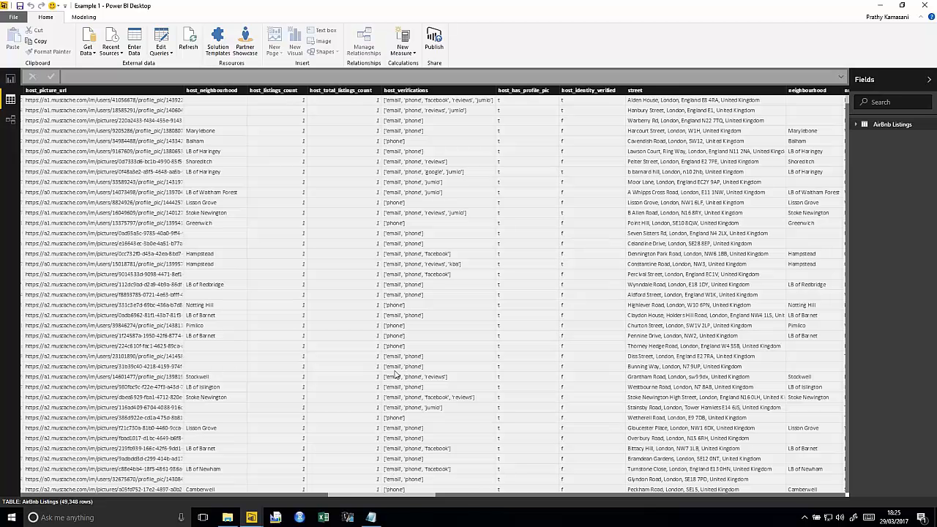
scroll(395, 375, "right", 1)
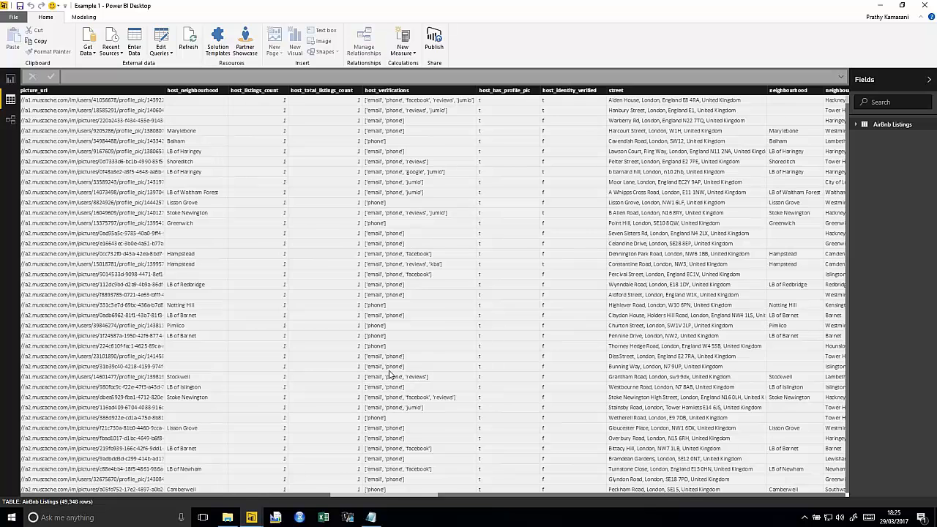
scroll(391, 375, "right", 5)
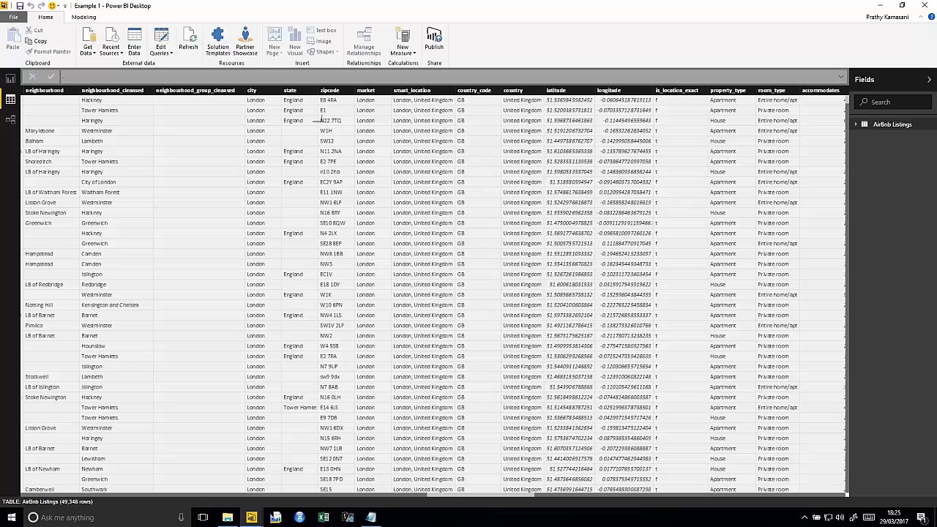
left_click(11, 78)
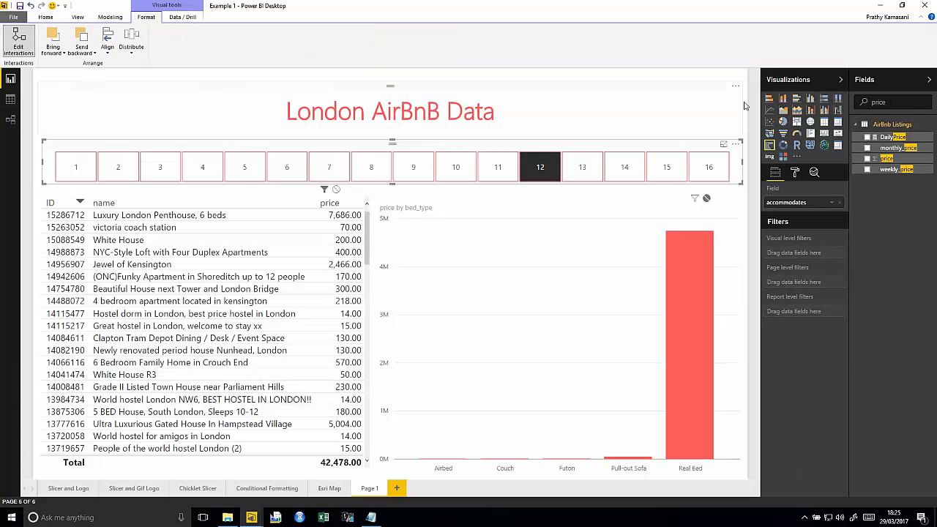
- Clear the field search and check the data category and default summarization of the latitude and longitude fields
double_click(897, 104)
key("BackSpace")
key("Return")
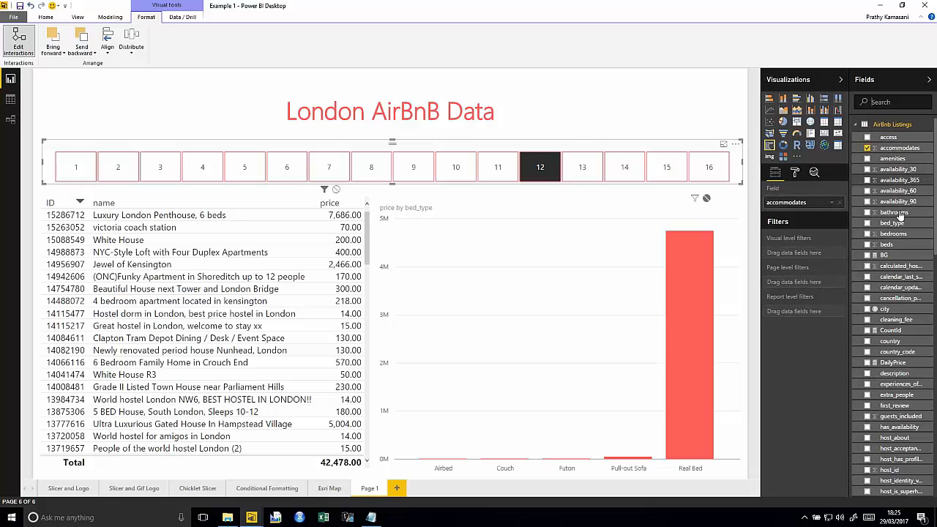
left_click_drag(935, 214, 936, 344)
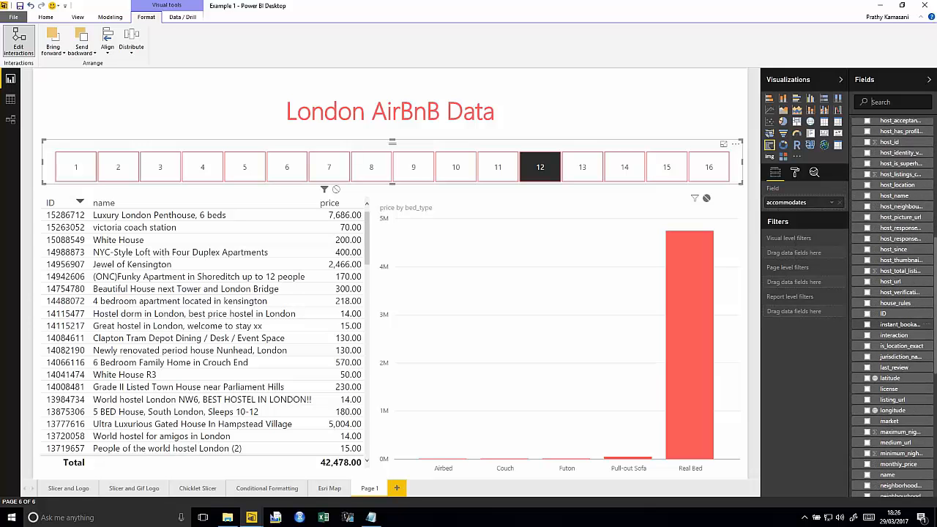
left_click(911, 381)
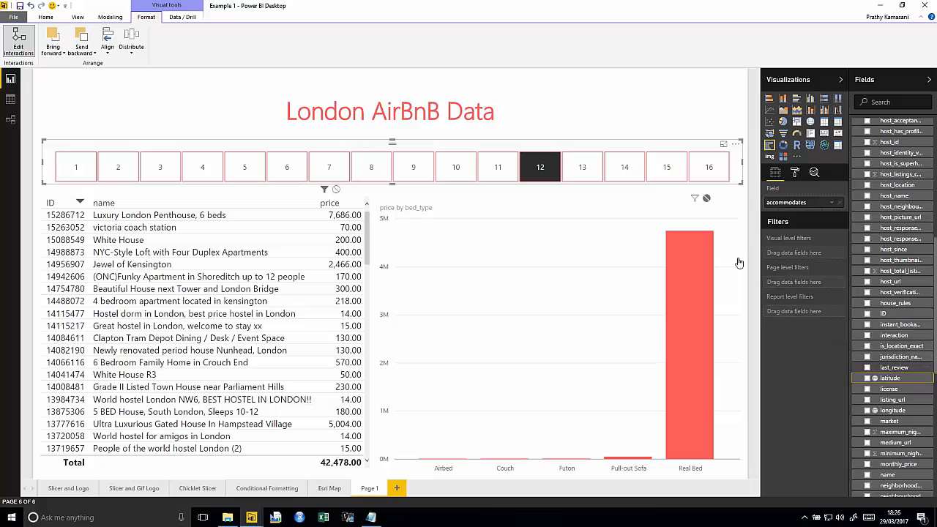
left_click(116, 22)
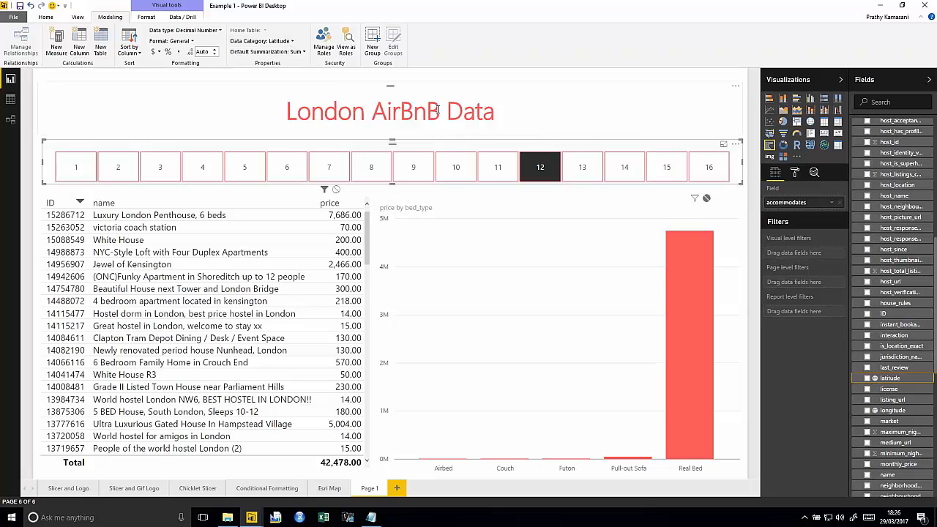
left_click(893, 411)
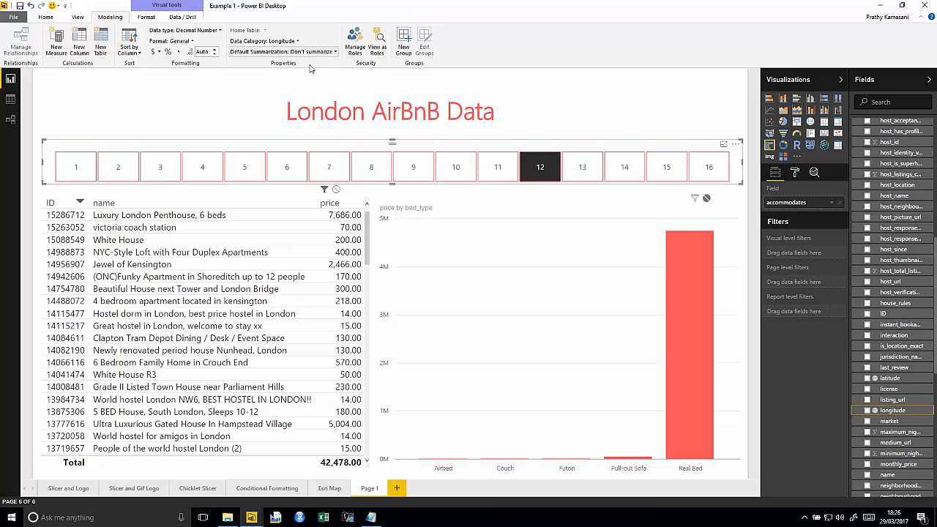
left_click(890, 378)
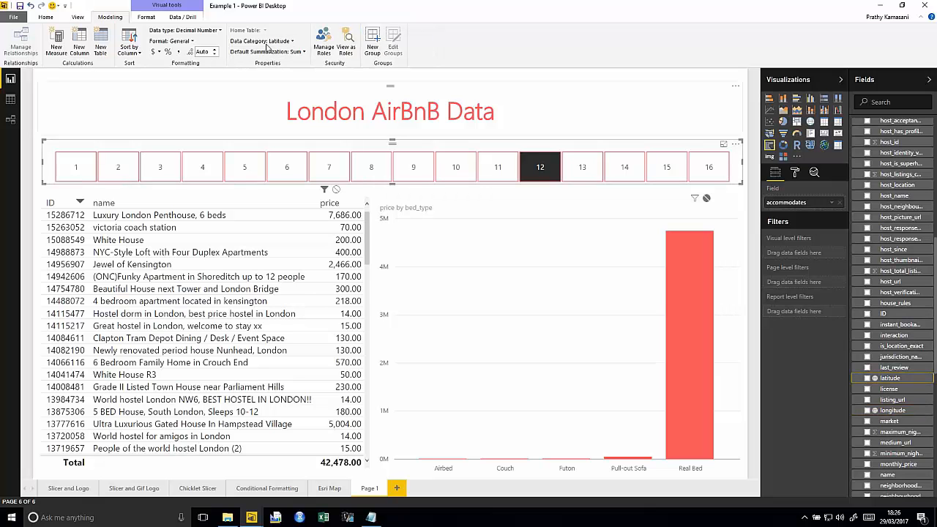
- Review the data category options available for the latitude field and leave its category as Latitude
left_click(292, 43)
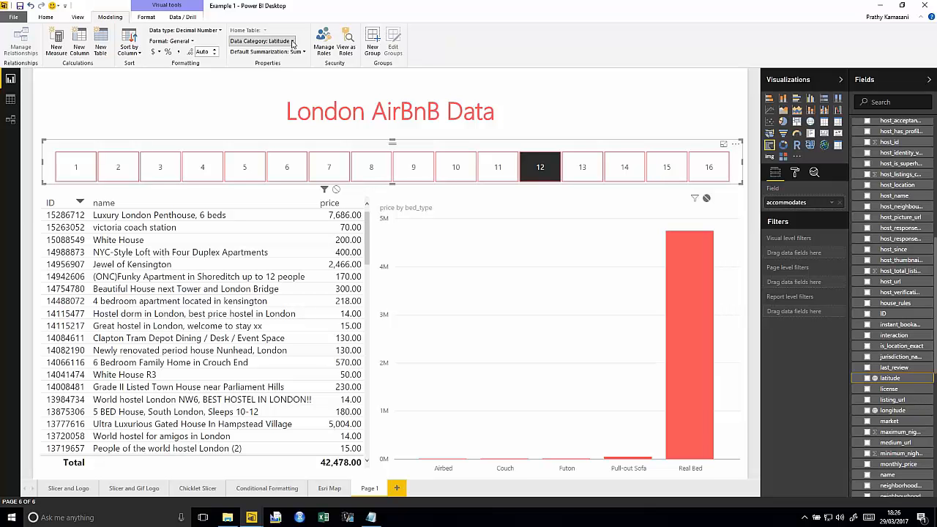
left_click(289, 42)
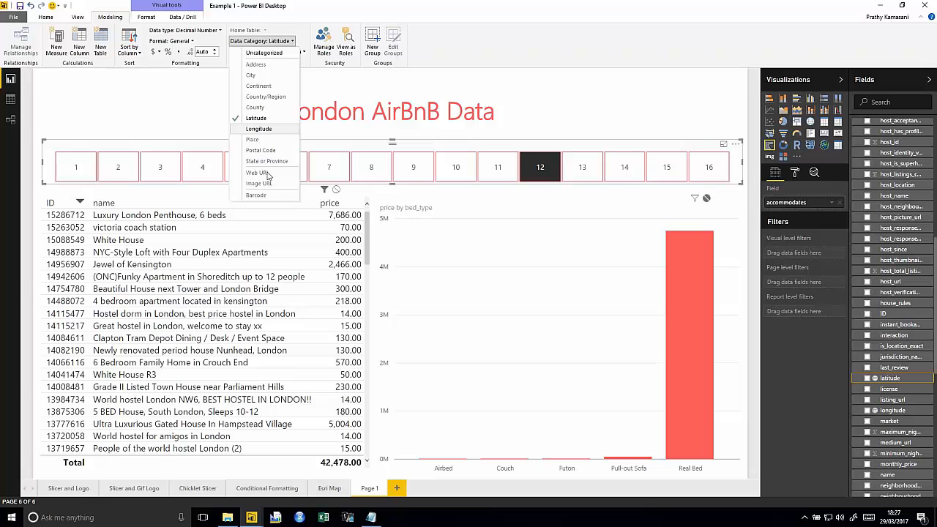
left_click(530, 60)
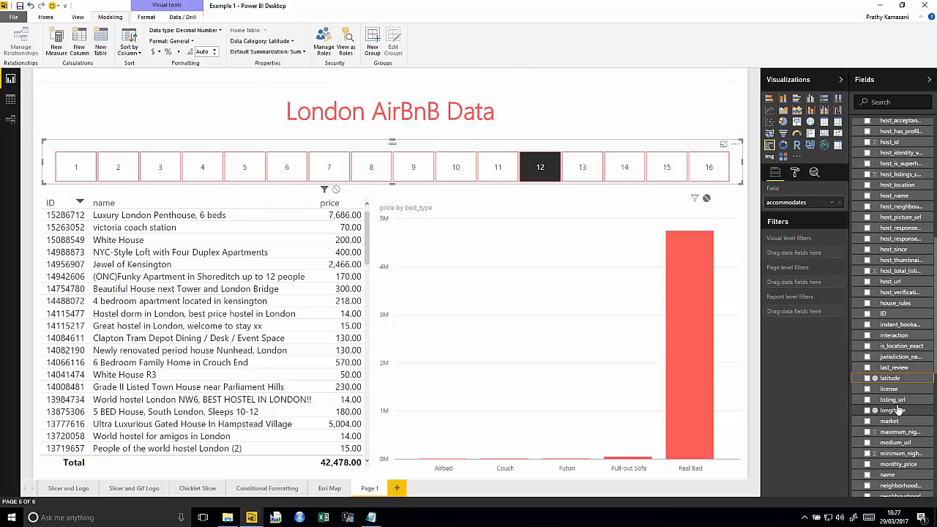
- Duplicate Page 1 of the report
right_click(365, 489)
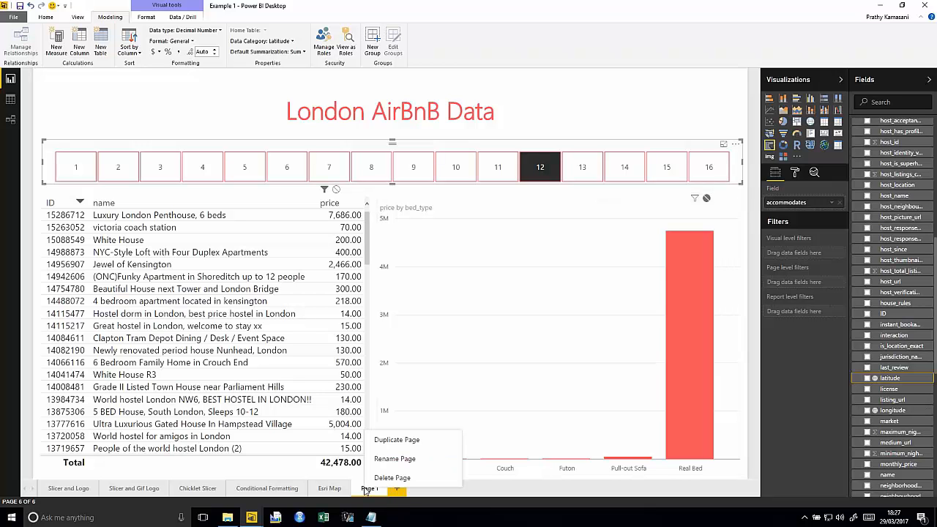
left_click(410, 448)
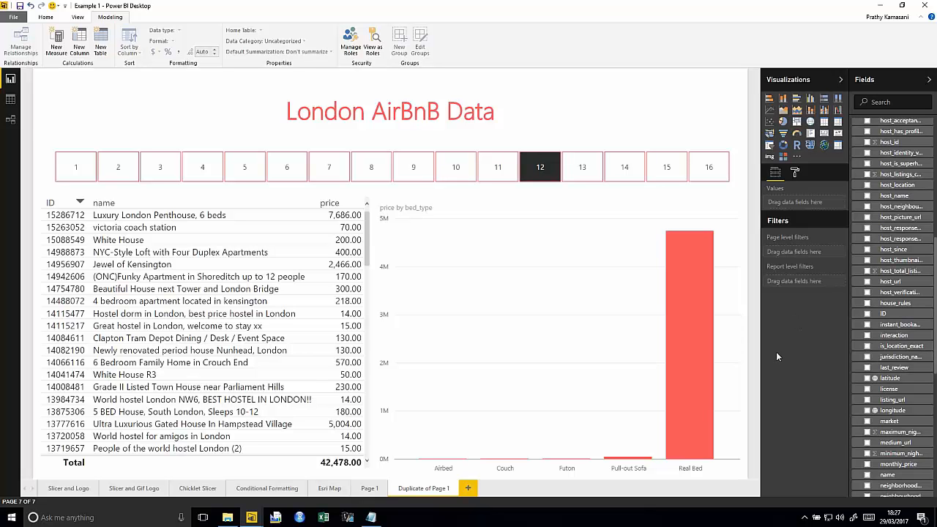
right_click(371, 489)
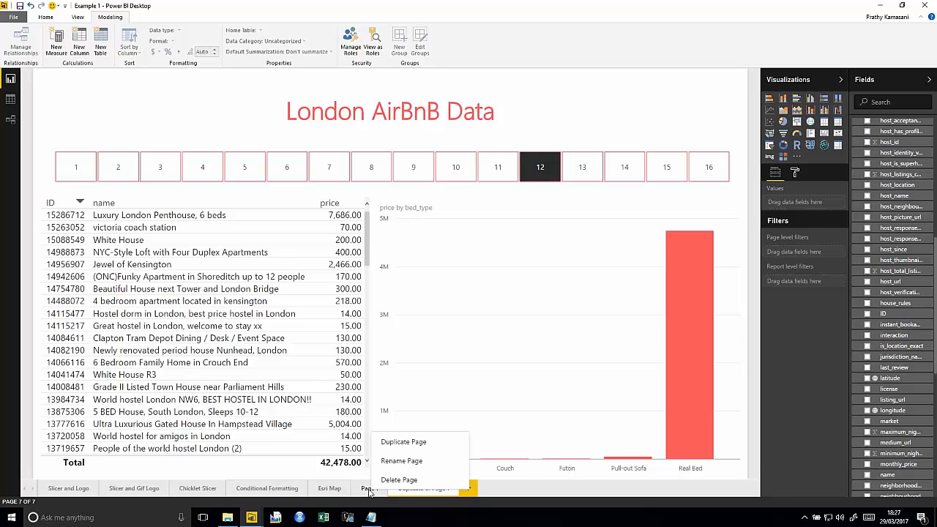
left_click(403, 441)
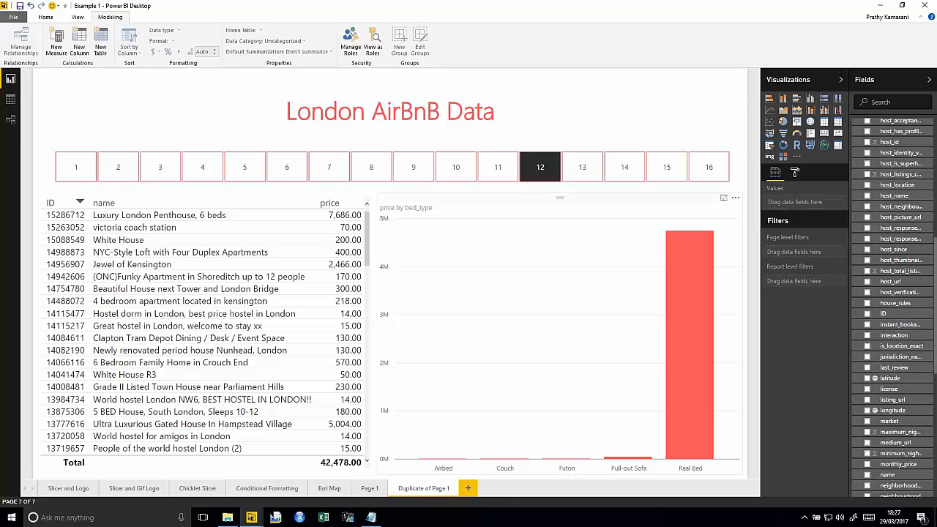
- Remove the price by bed_type chart and the listings table from the duplicated page
left_click(737, 202)
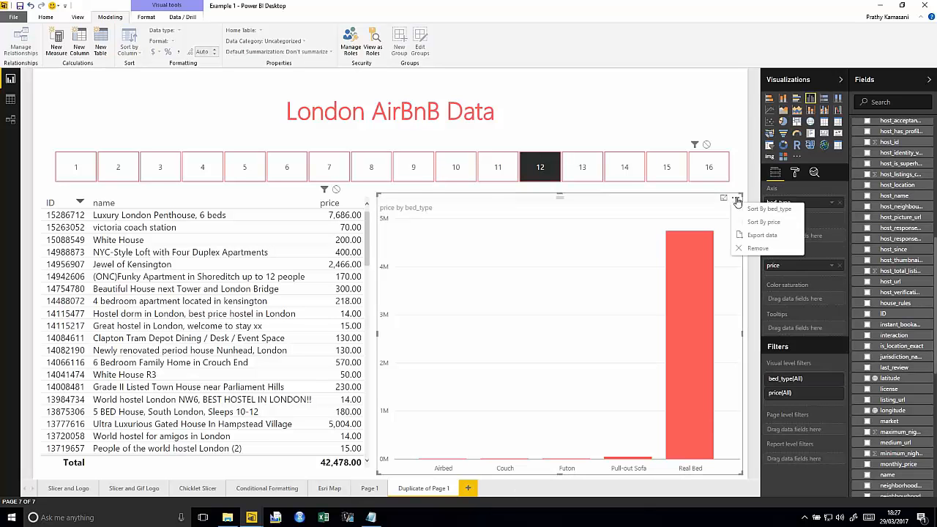
left_click(737, 202)
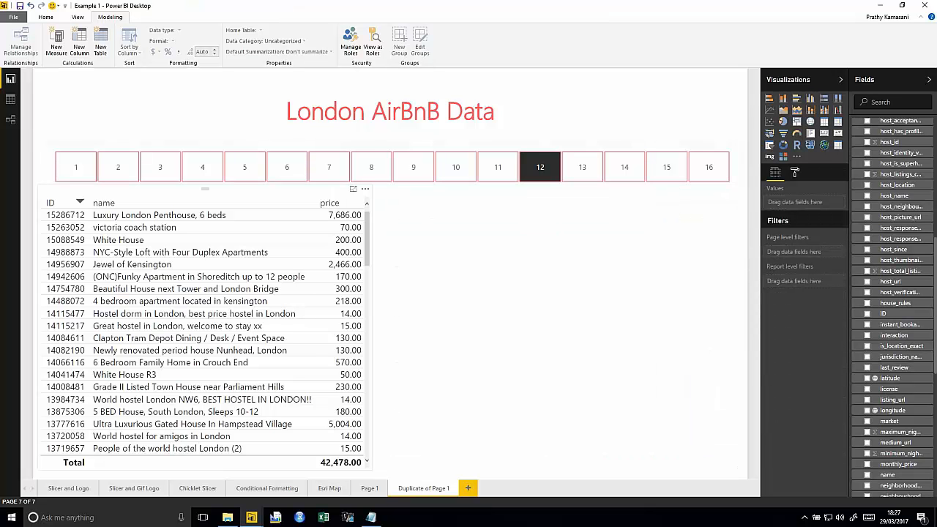
left_click(365, 189)
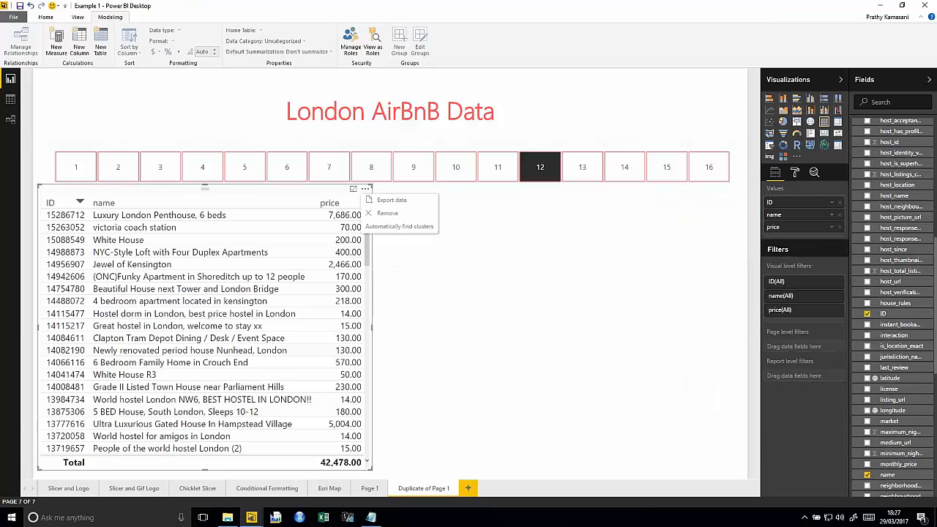
left_click(387, 213)
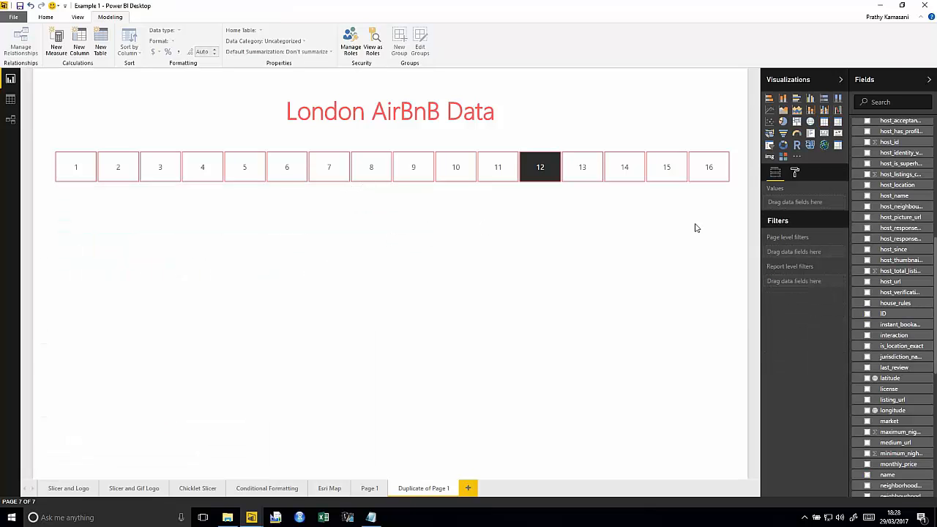
- Create a map from the latitude and longitude fields and enlarge it to fill the area below the accommodates slicer
left_click(867, 379)
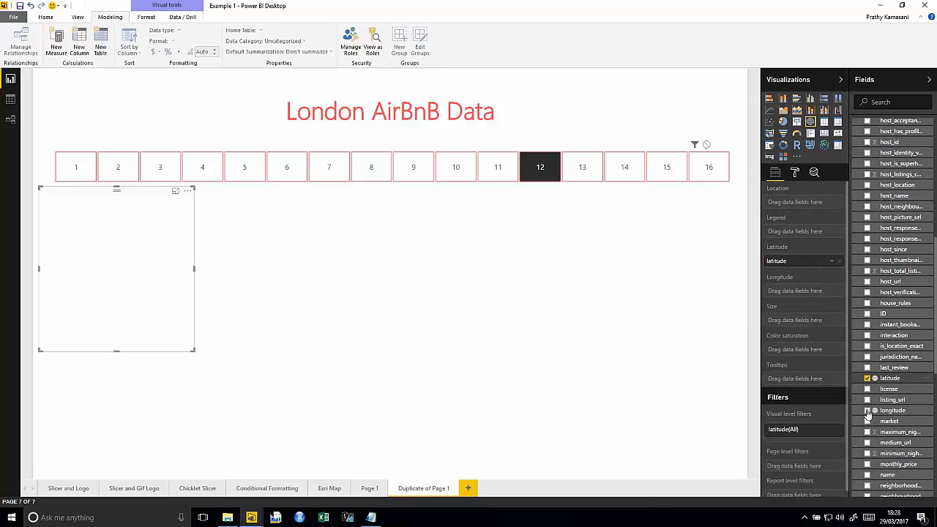
left_click(868, 411)
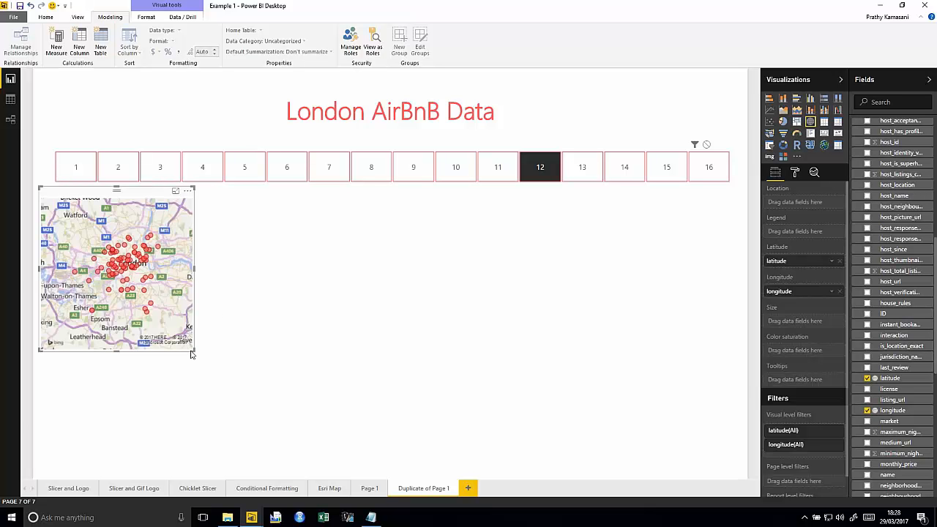
left_click_drag(140, 194, 158, 197)
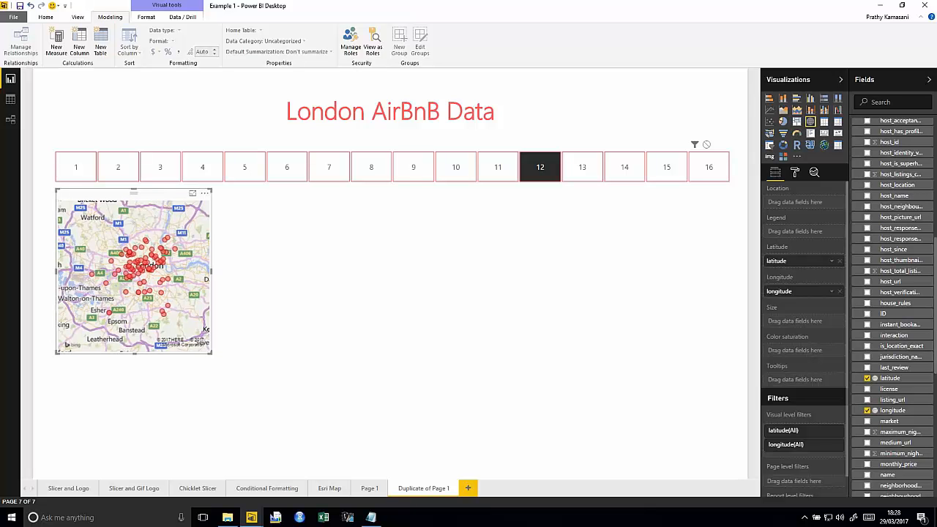
left_click_drag(206, 352, 372, 393)
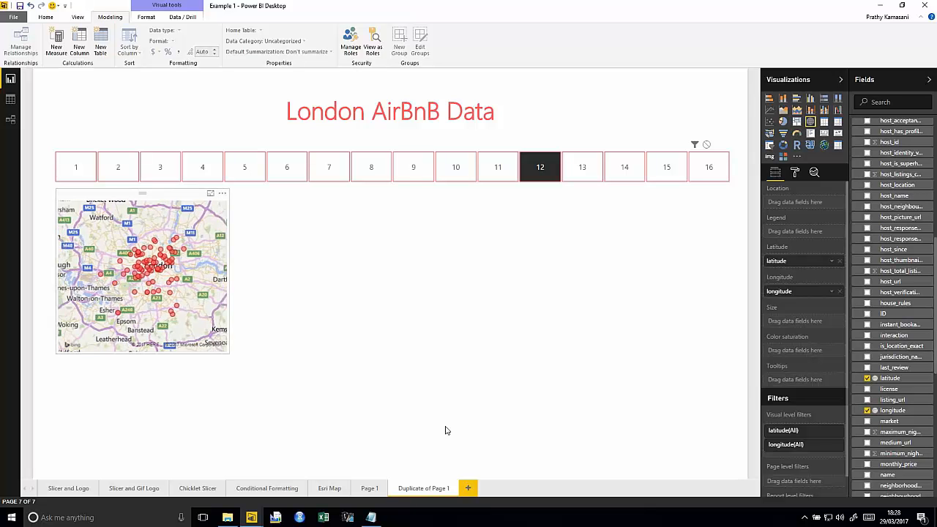
left_click_drag(583, 464, 691, 474)
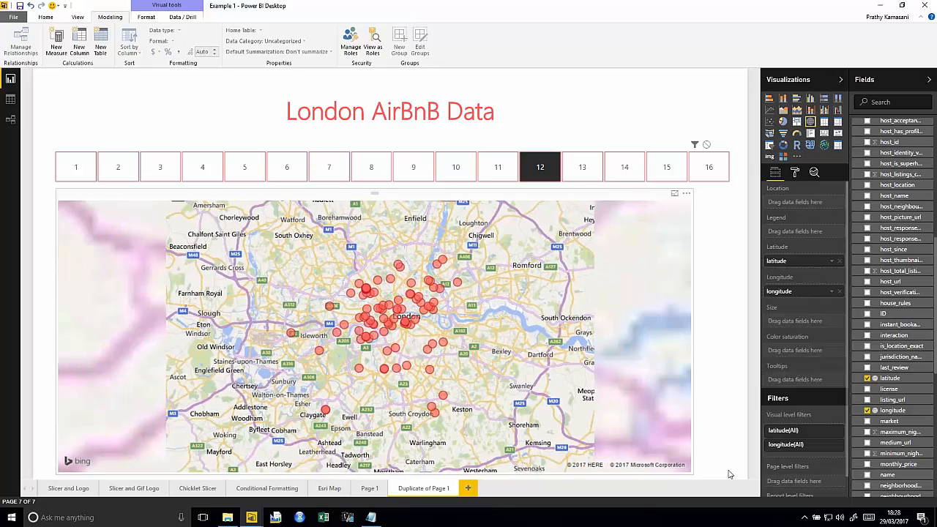
left_click(730, 475)
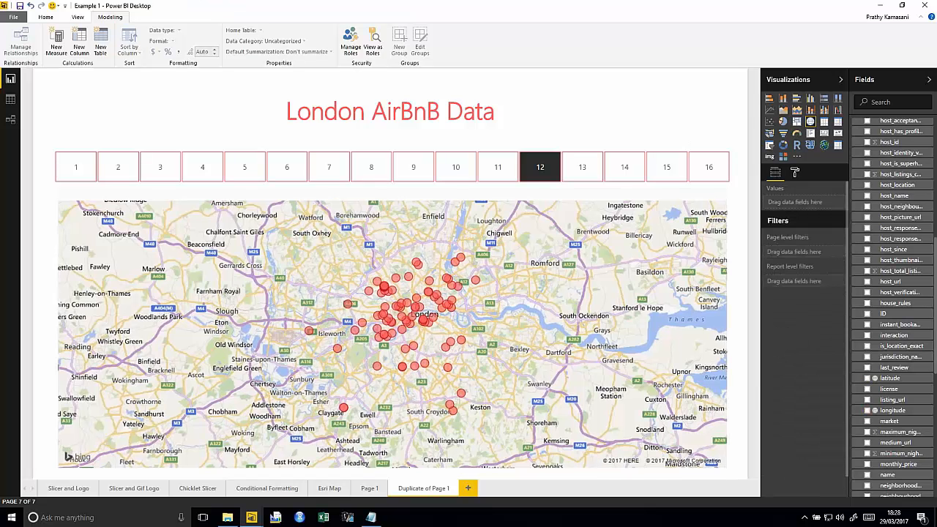
- Examine the coordinates of a listing point northeast of central London on the map and highlight that point
left_click(539, 171)
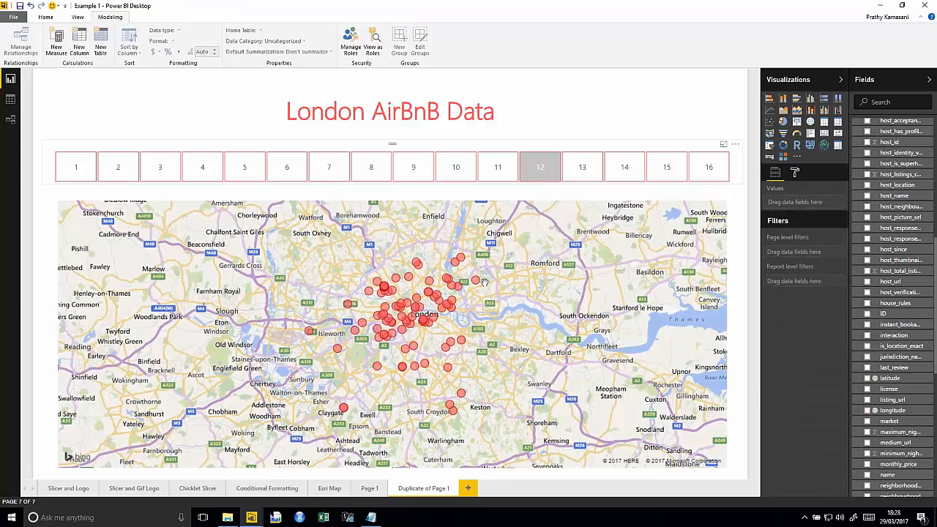
mouse_move(476, 281)
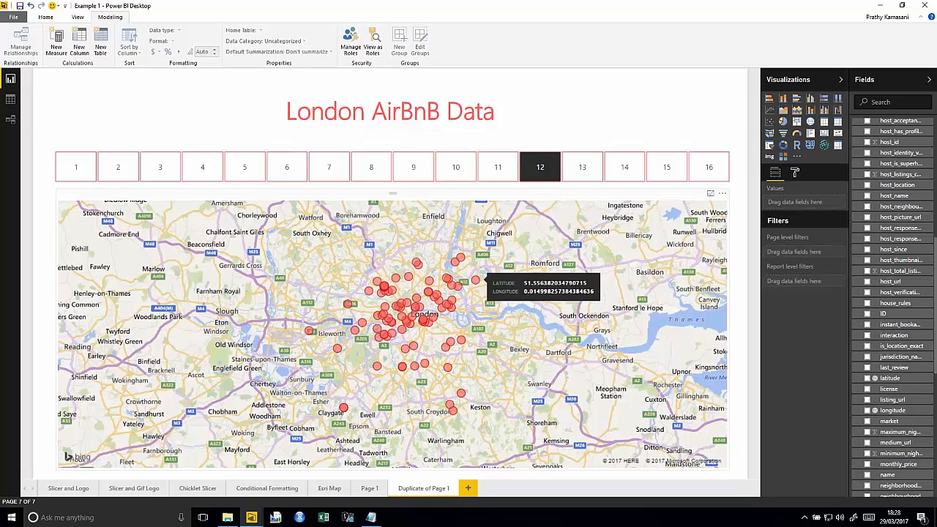
left_click(474, 284)
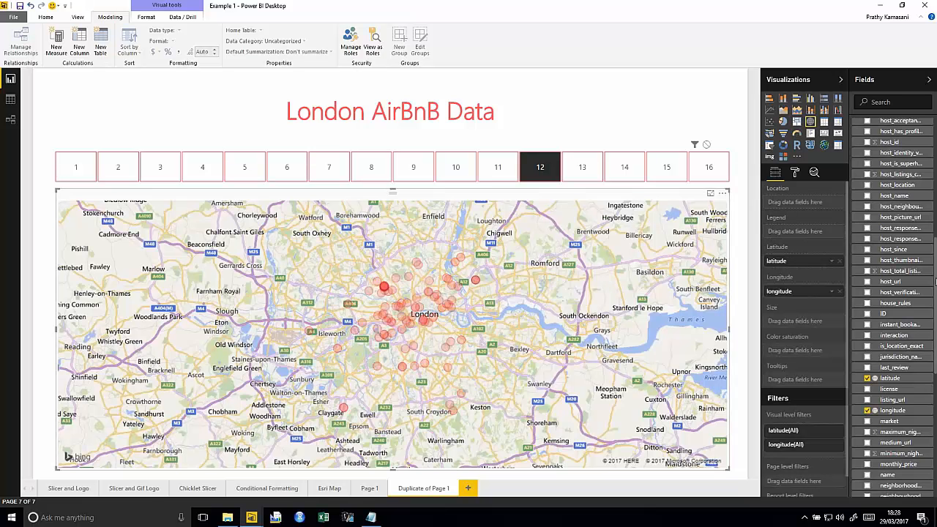
- Search the fields for price and use the price field as the map's bubble size
scroll(894, 303, "up", 1)
scroll(893, 307, "up", 10)
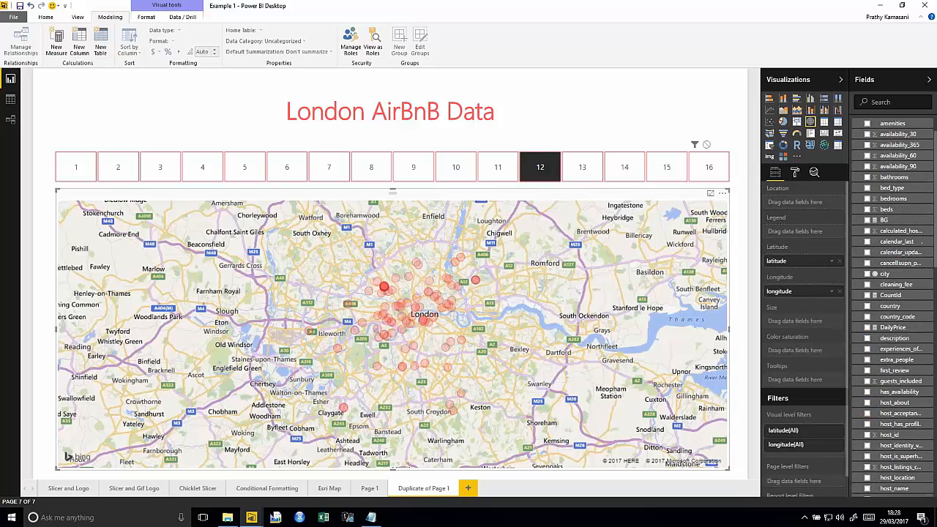
left_click(894, 101)
type("price")
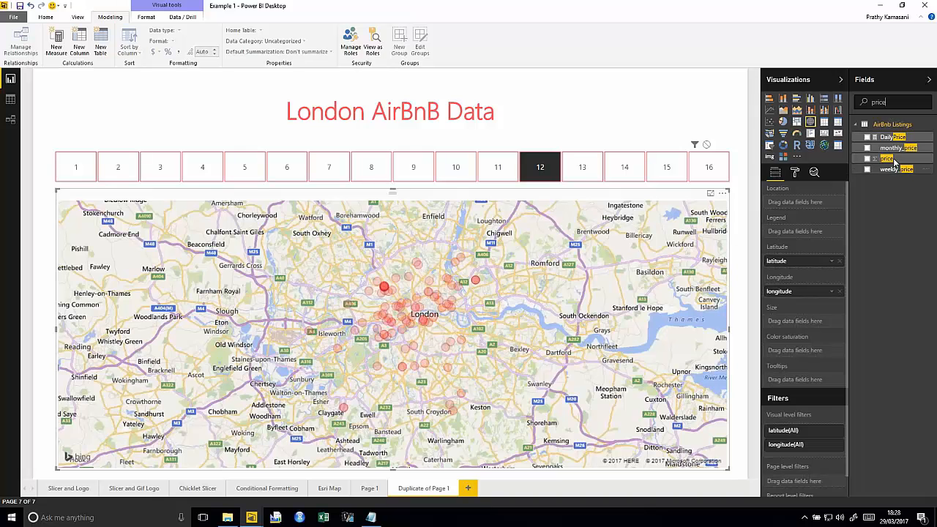
left_click_drag(887, 159, 802, 324)
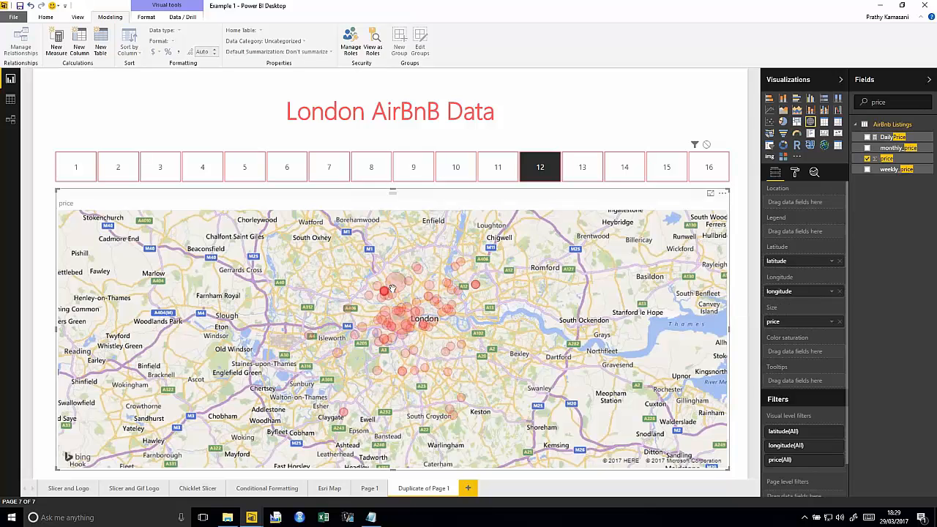
- Examine the price details of individual map bubbles and collapse the field list to widen the report view
mouse_move(397, 288)
mouse_move(462, 284)
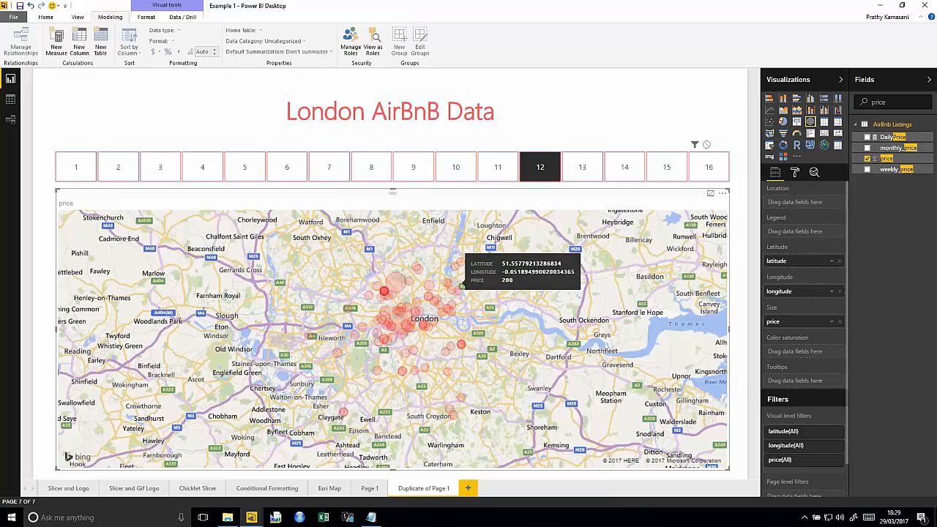
left_click(928, 81)
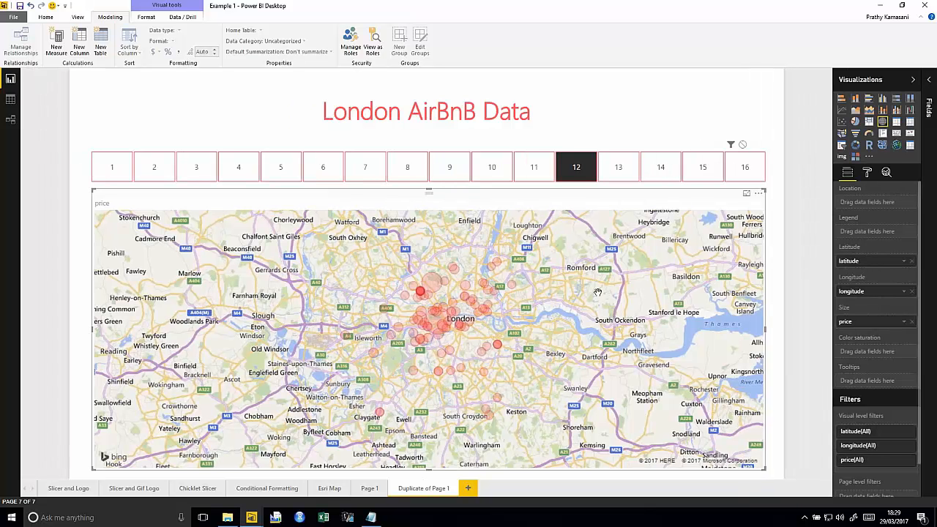
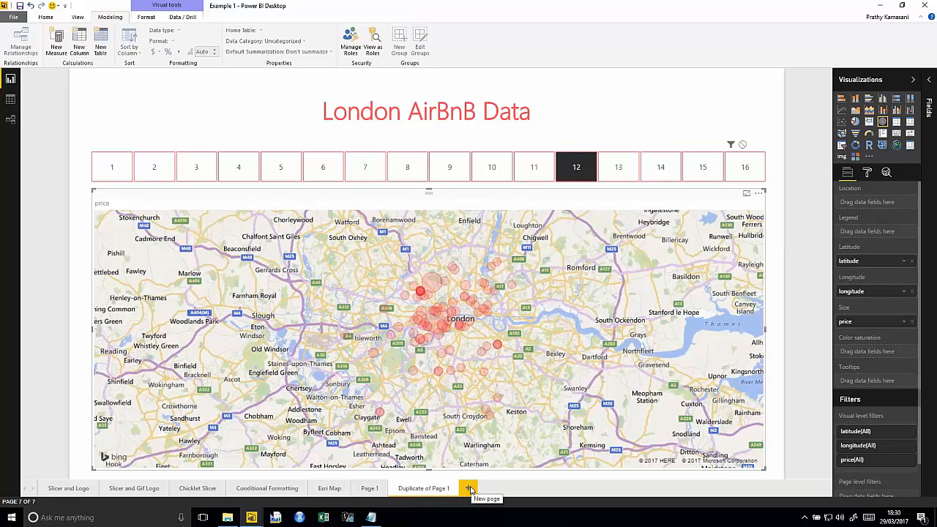
- Add a new report page, search the fields for pictu and check the data category of picture_url
left_click(469, 489)
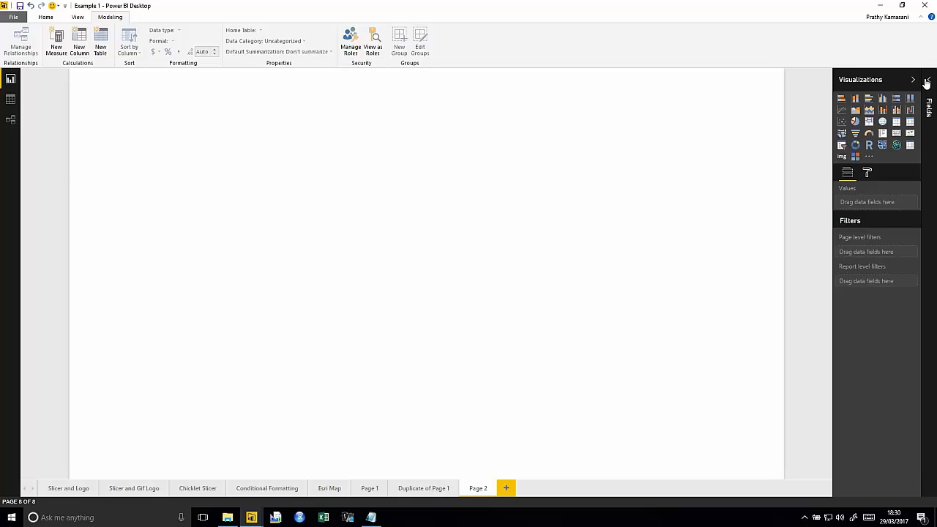
left_click(927, 82)
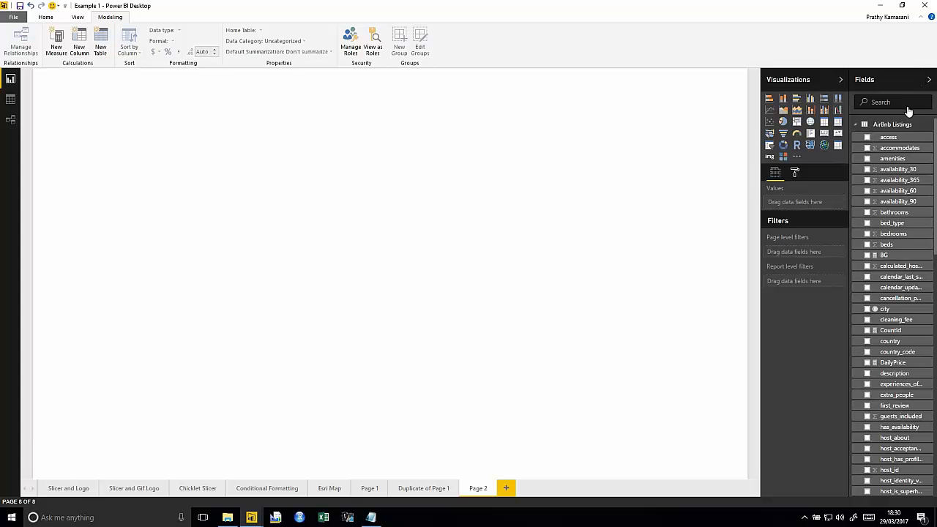
type("pictu")
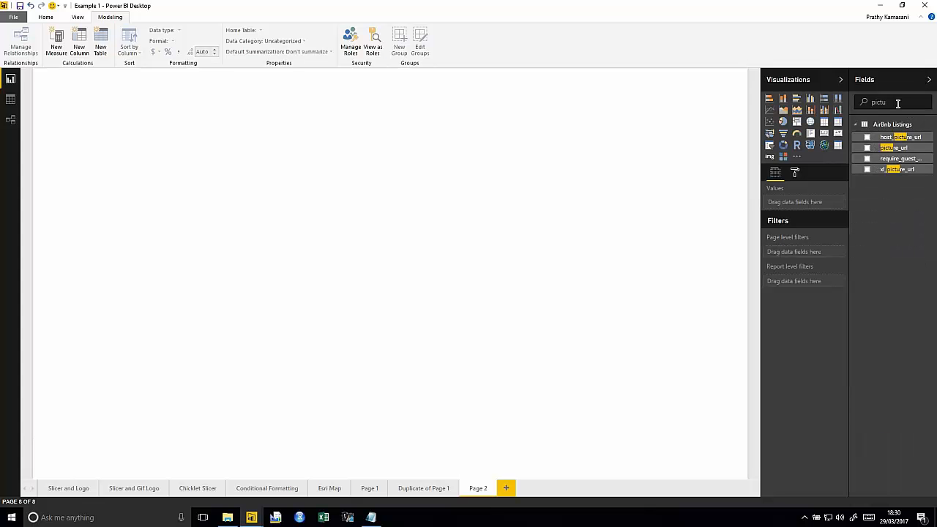
left_click(906, 149)
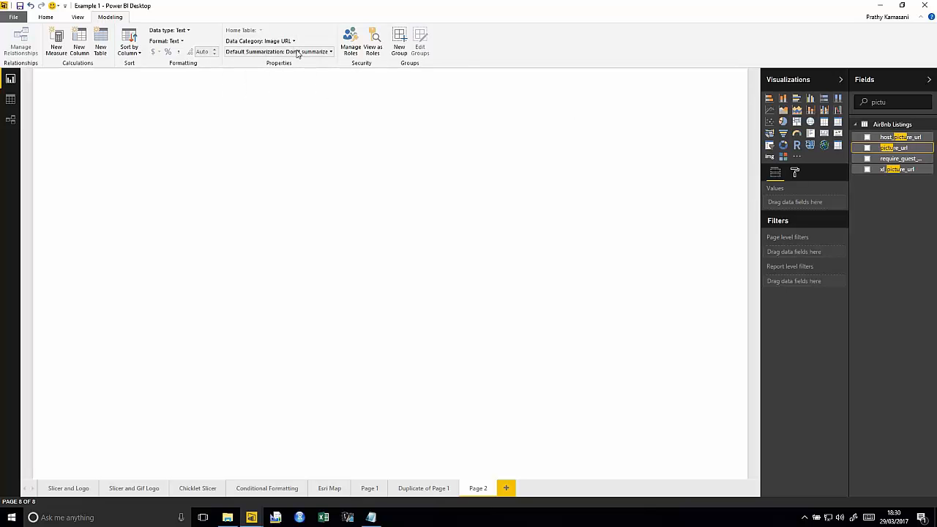
- Create a table showing the picture_url images and enlarge it to cover most of the page's height
left_click(869, 149)
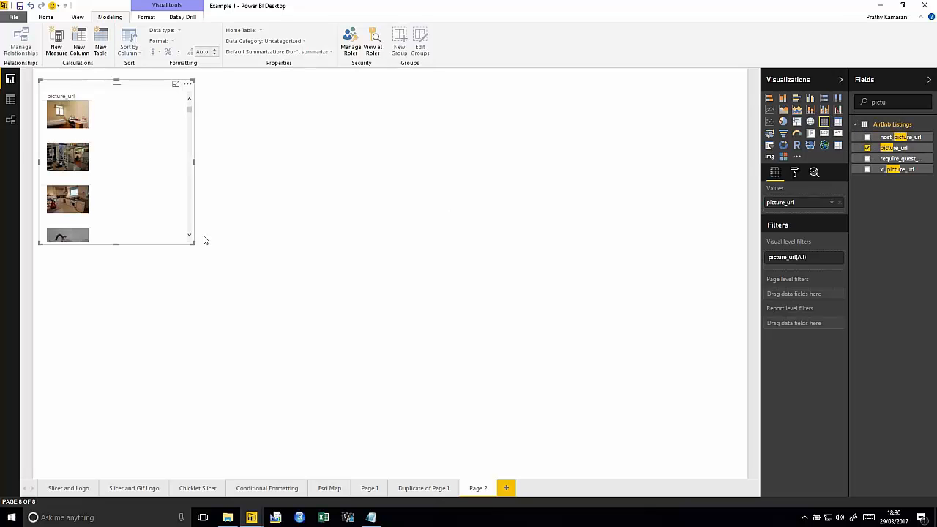
left_click_drag(194, 245, 286, 381)
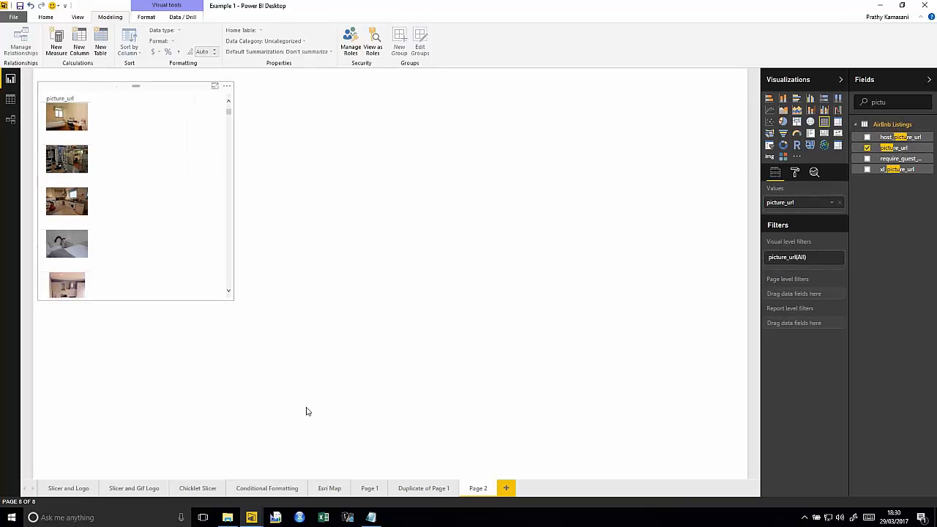
left_click_drag(306, 413, 303, 410)
left_click(743, 15)
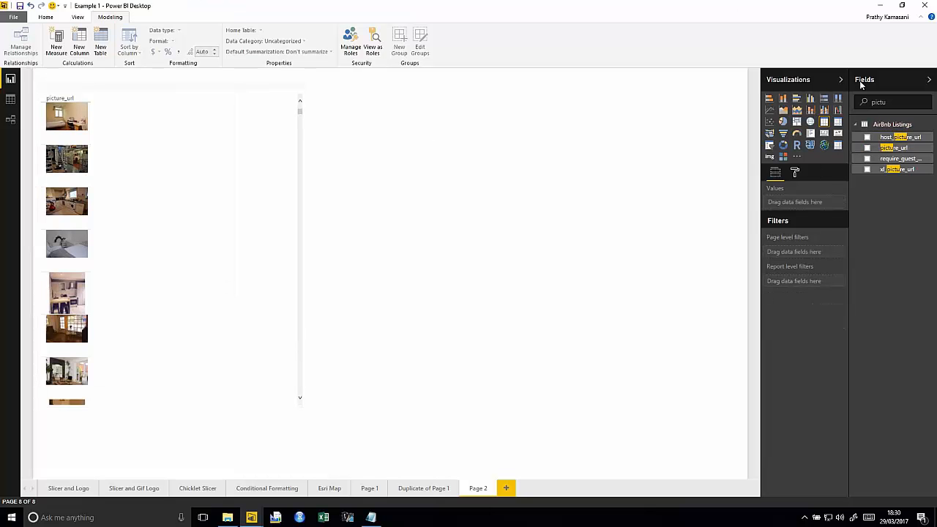
- Add the name field to the picture_url image table and delete the stray table that lists only names
double_click(878, 102)
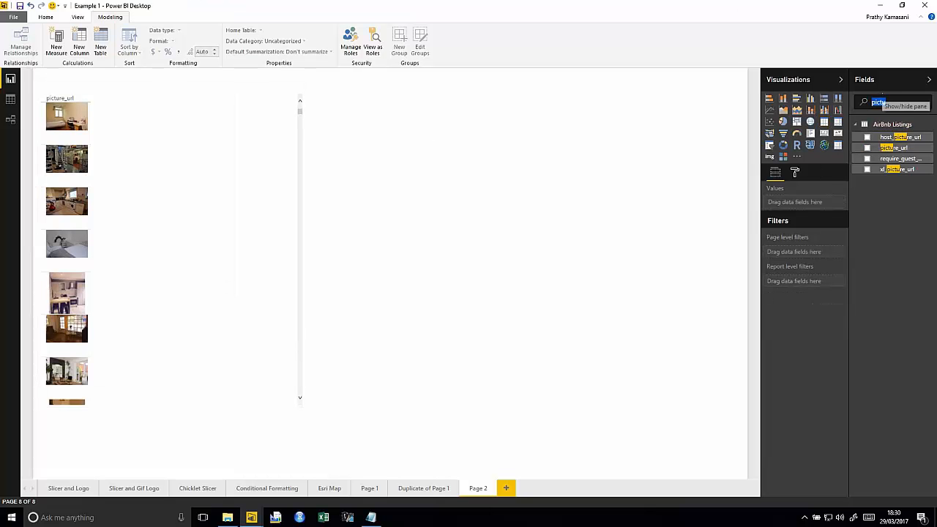
type("name")
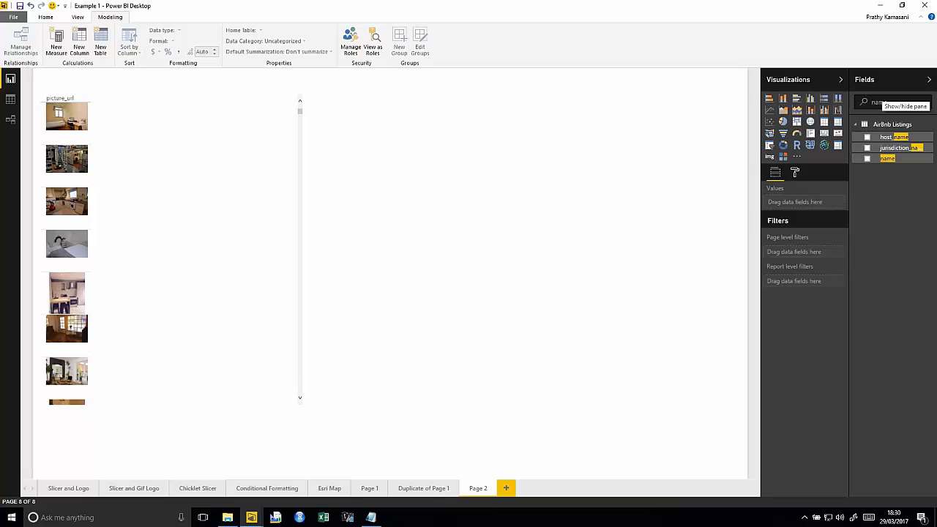
left_click(867, 160)
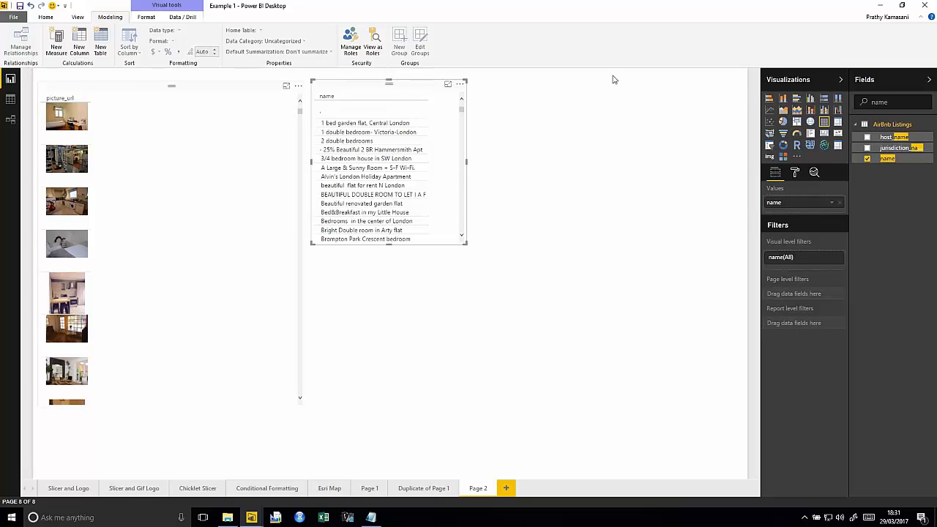
left_click(868, 160)
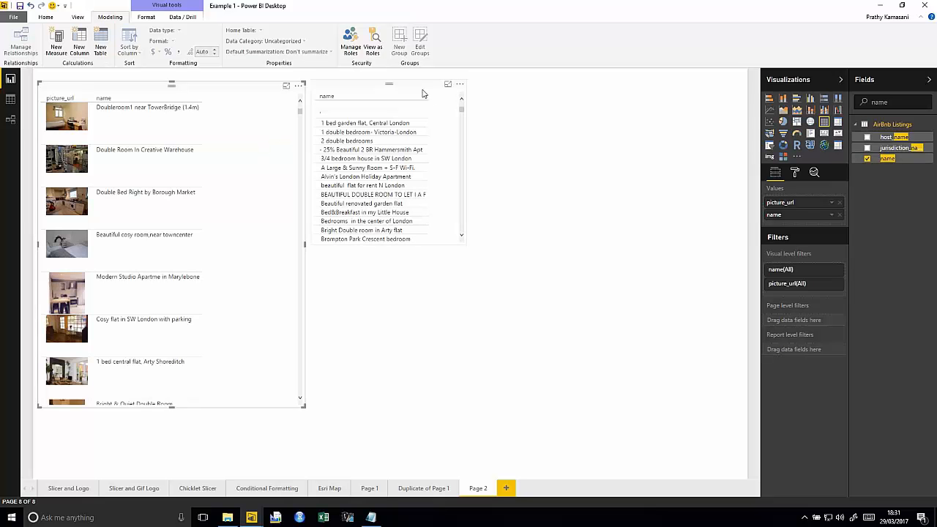
left_click(460, 84)
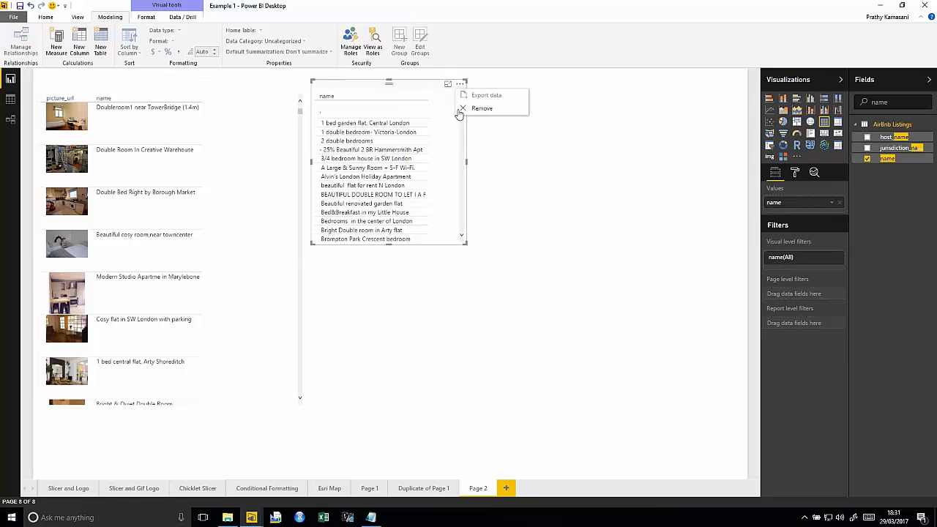
key("Delete")
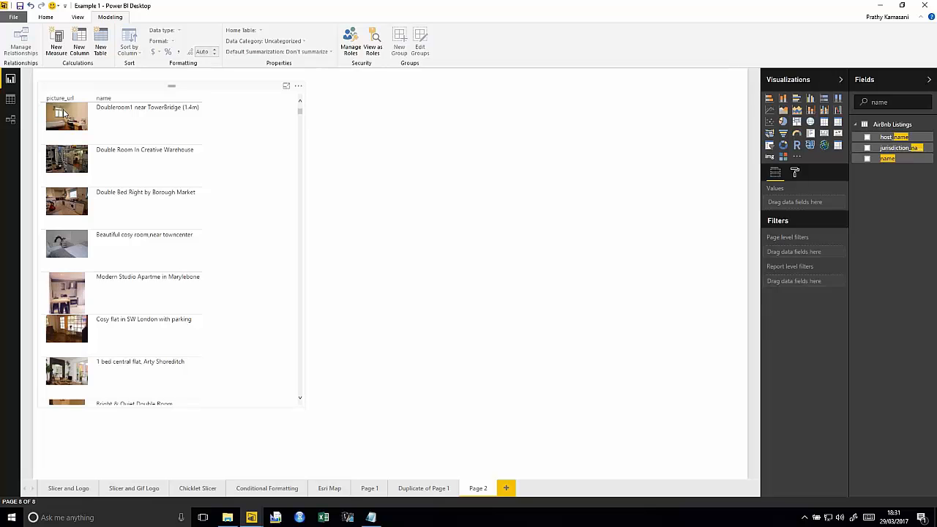
- Remove the table of listing images and names from the report page
mouse_move(64, 113)
left_click(150, 91)
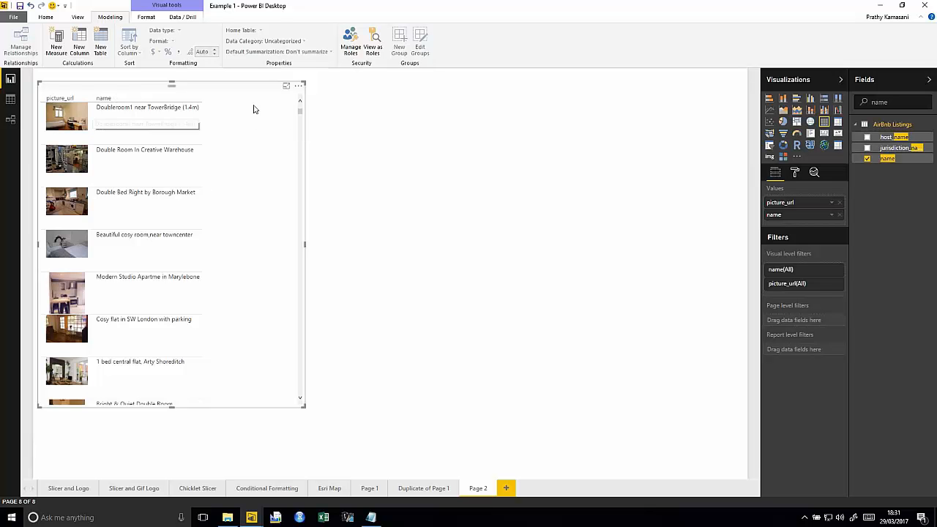
left_click(299, 87)
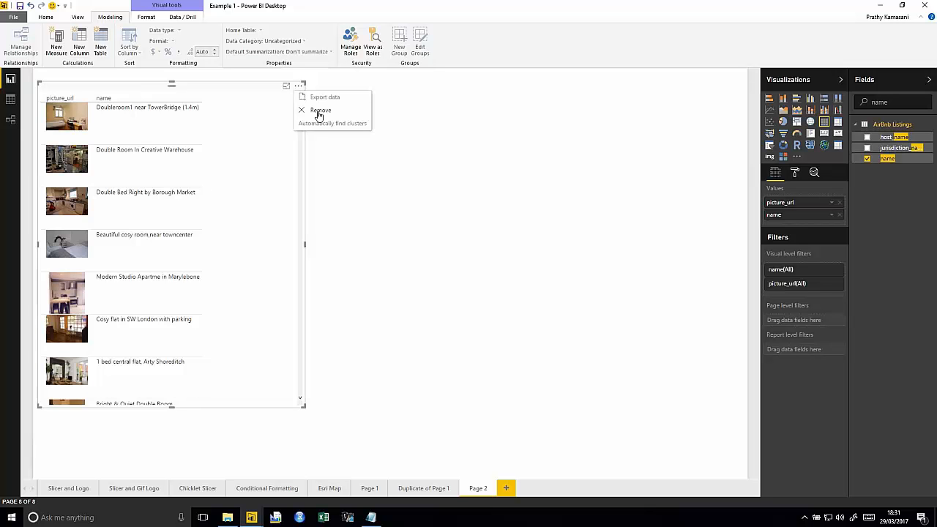
left_click(320, 111)
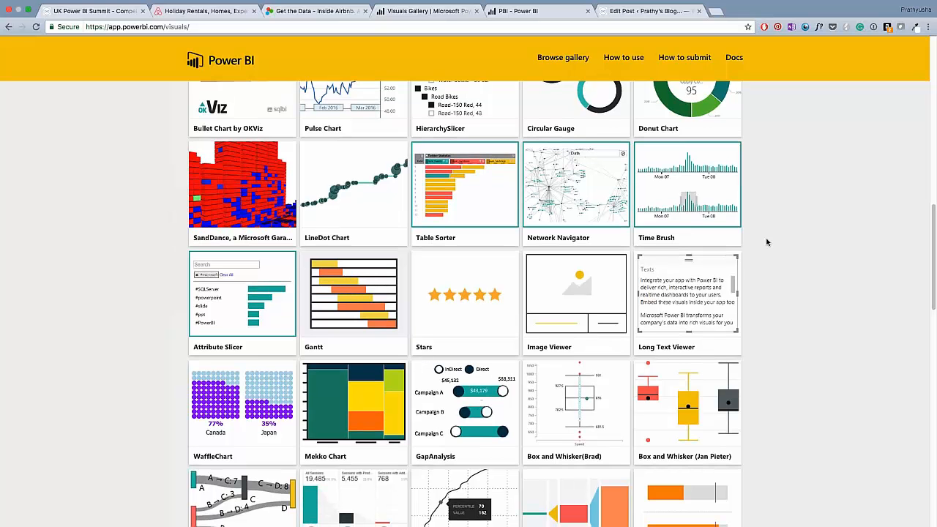
- Browse the custom visuals gallery in the browser and view the details of the ChicletSlicer visual
scroll(767, 243, "down", 2)
scroll(766, 242, "down", 3)
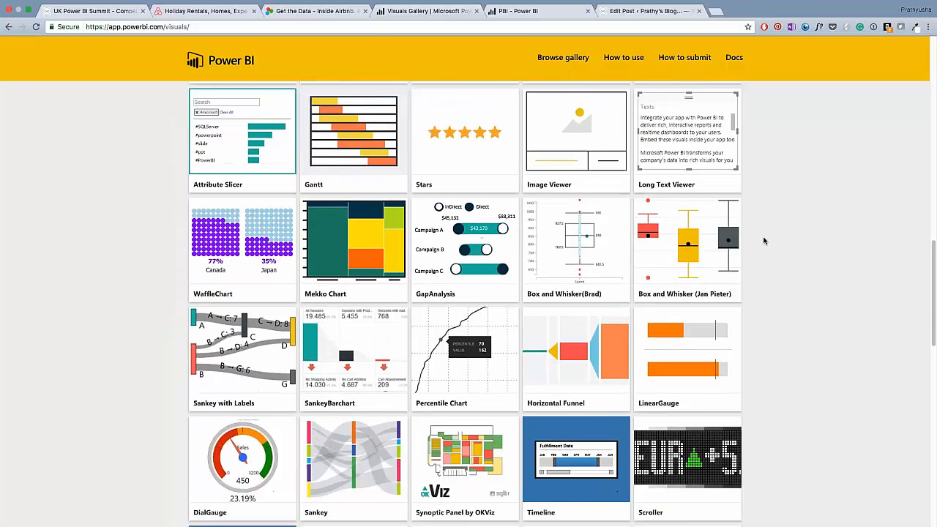
scroll(763, 240, "up", 5)
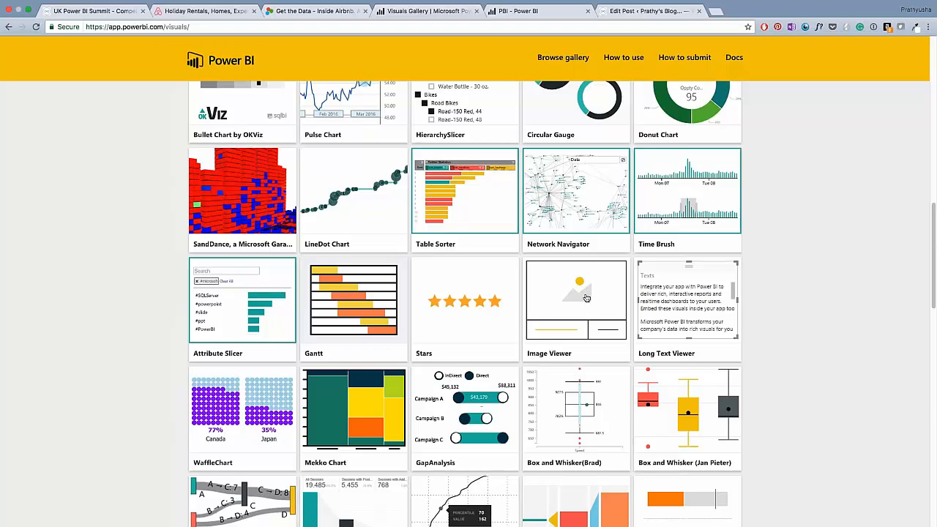
scroll(746, 270, "down", 1)
scroll(746, 271, "down", 4)
scroll(746, 270, "up", 12)
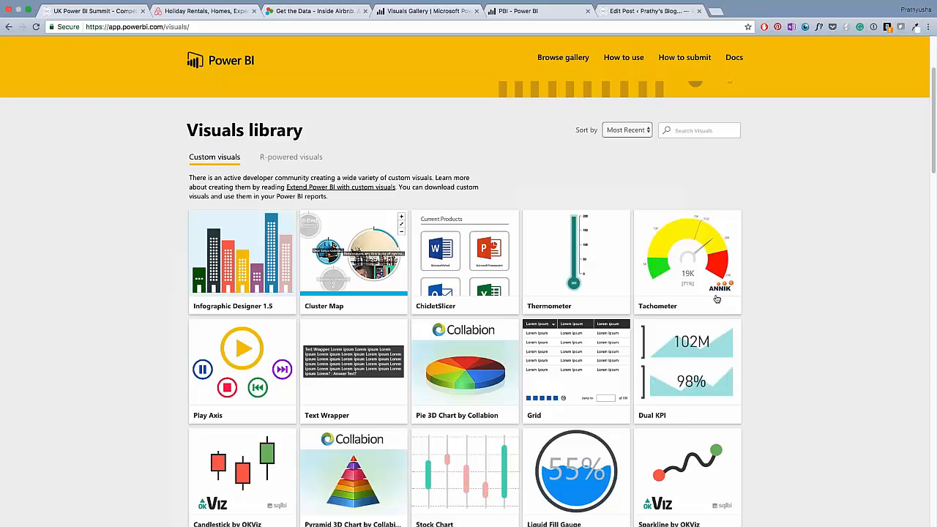
left_click(483, 264)
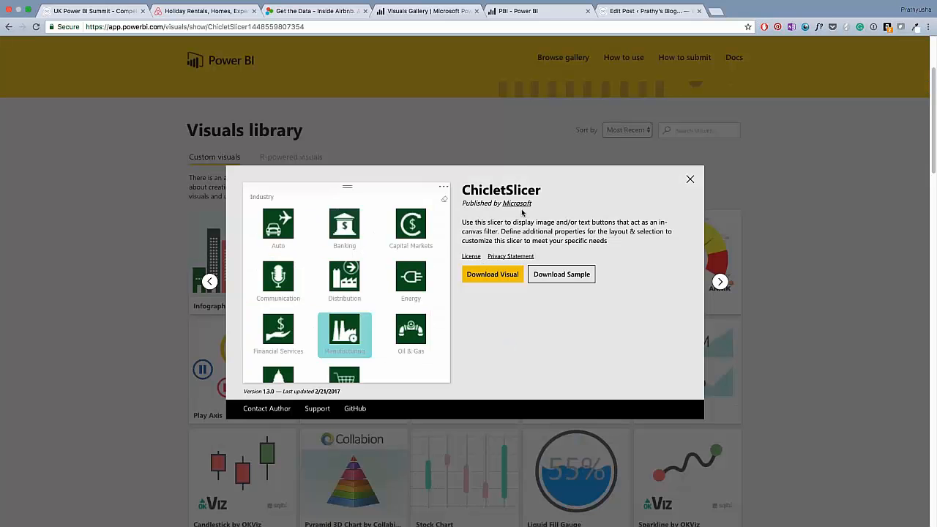
key("Escape")
scroll(598, 292, "down", 1)
scroll(579, 297, "down", 5)
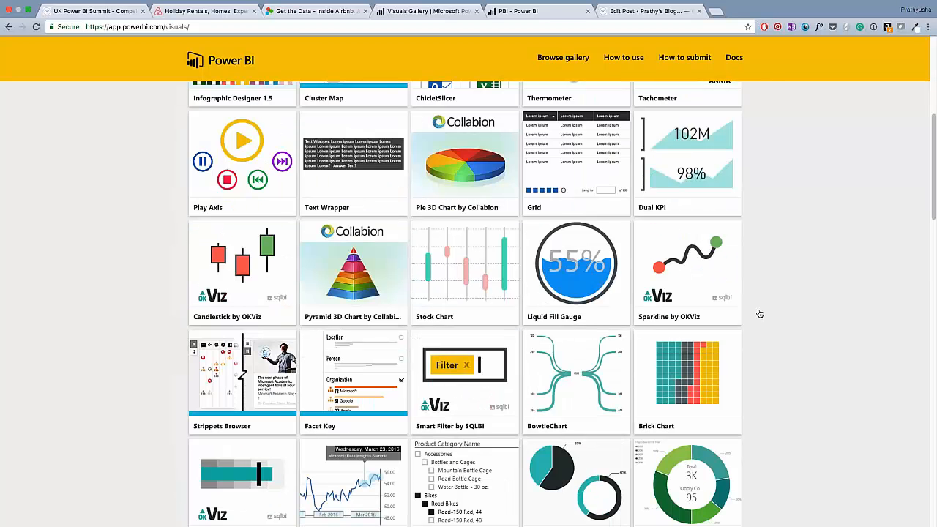
- Switch back to Power BI Desktop, show the Slicer and Logo page and collapse the field and visualization panes
key("super+Tab")
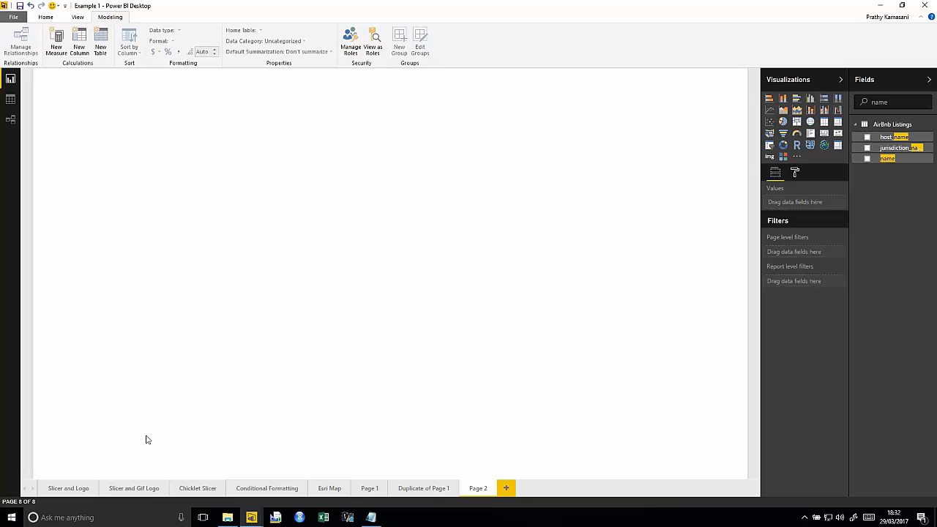
left_click(73, 490)
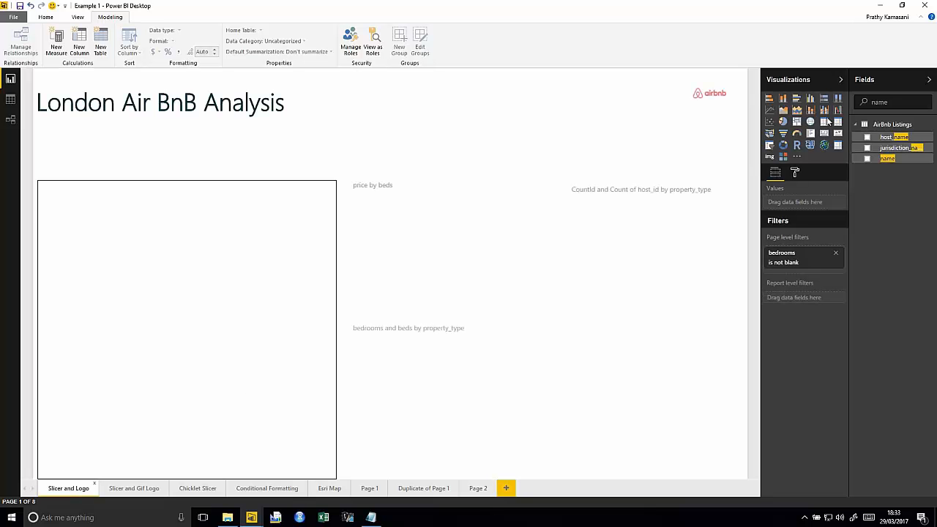
left_click(928, 82)
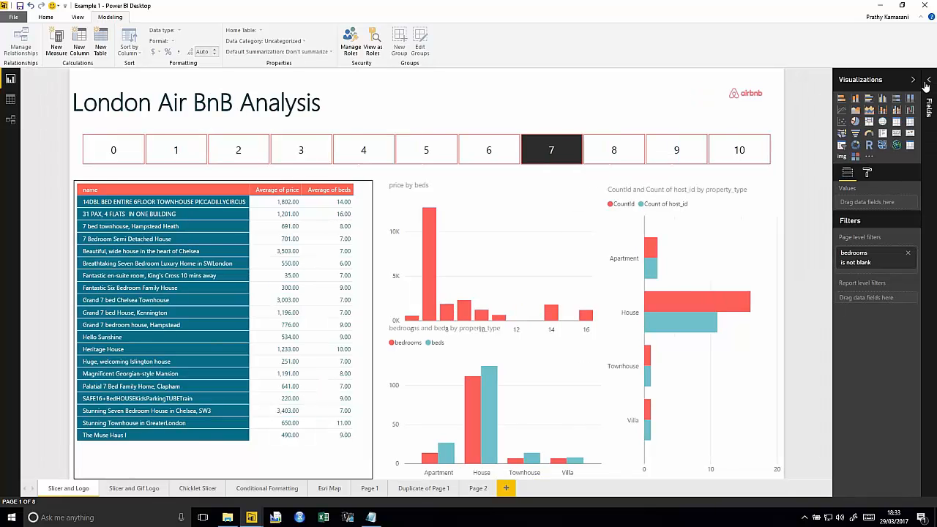
left_click(914, 80)
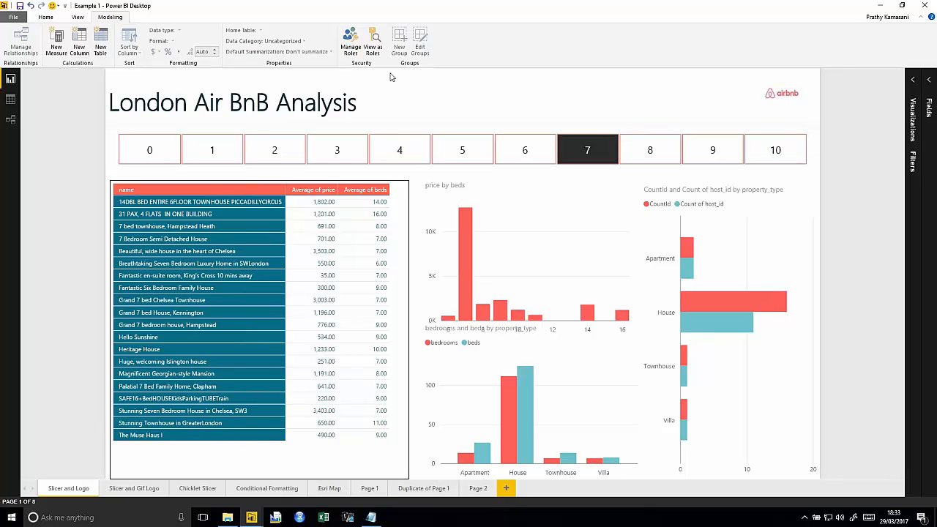
- Look through the report's theme options, view Page 2 and return to the Slicer and Logo page
left_click(51, 20)
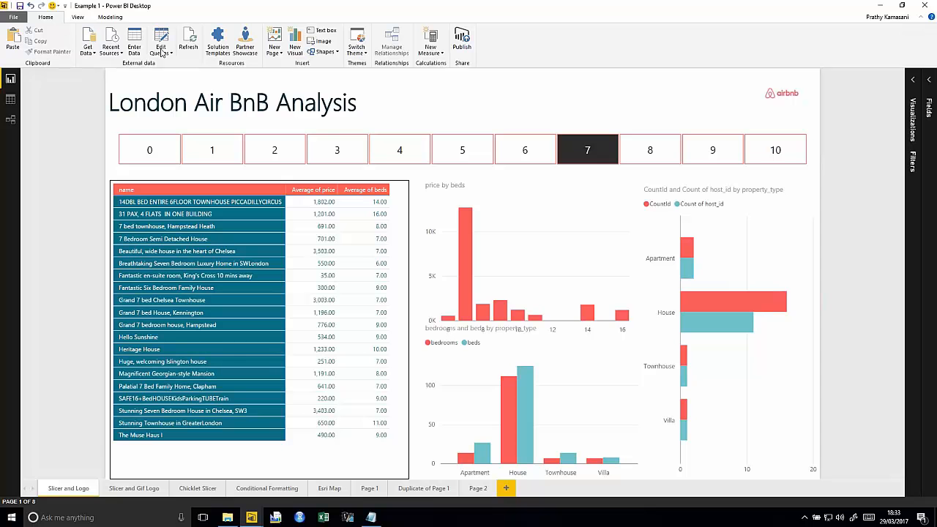
left_click(366, 55)
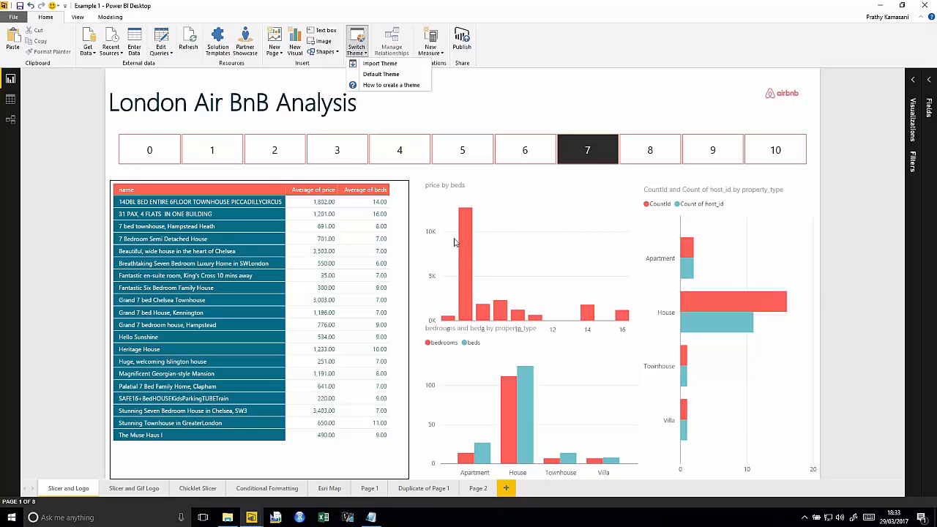
left_click(476, 492)
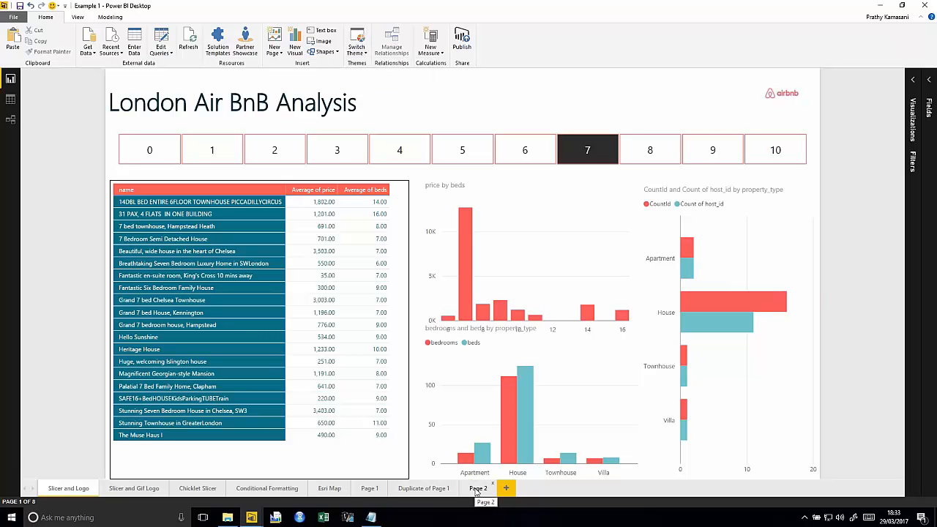
left_click(476, 491)
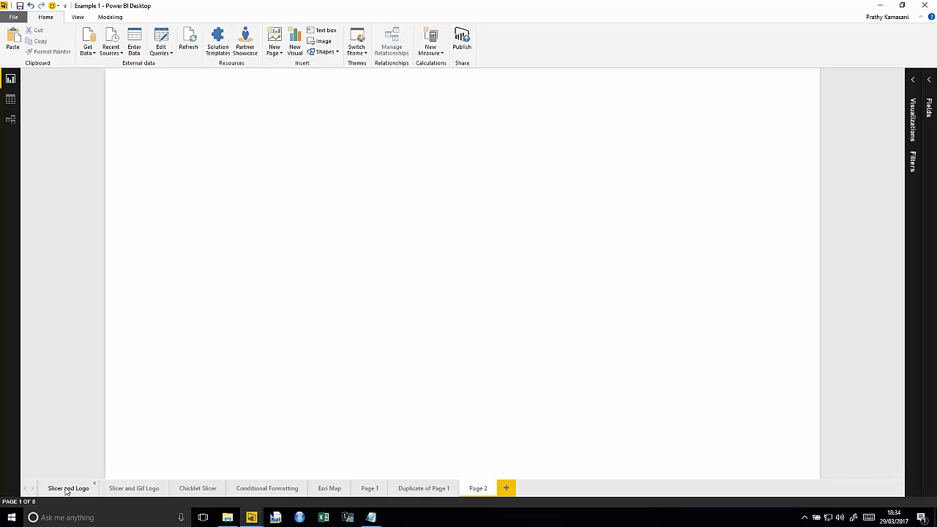
left_click(65, 489)
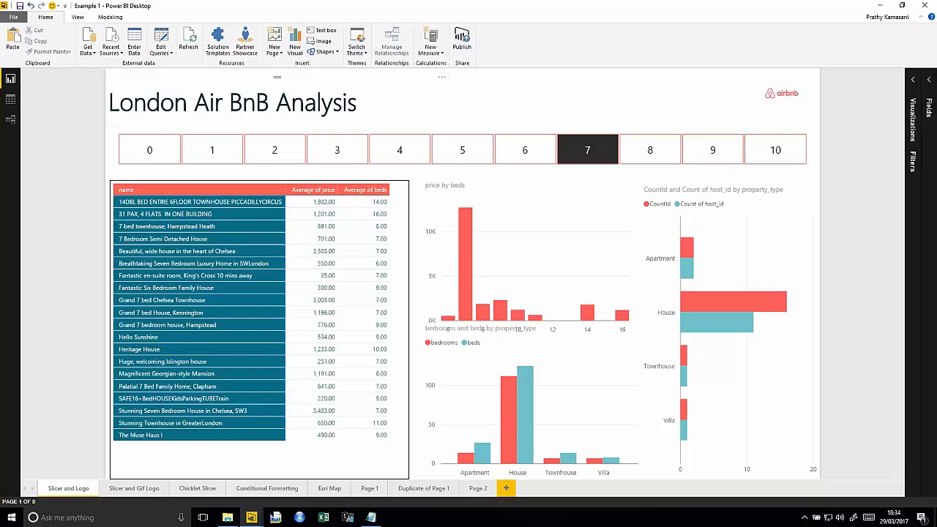
- Switch to File Explorer and open the theme JSON file from the AirBnB folder in Notepad
left_click(228, 517)
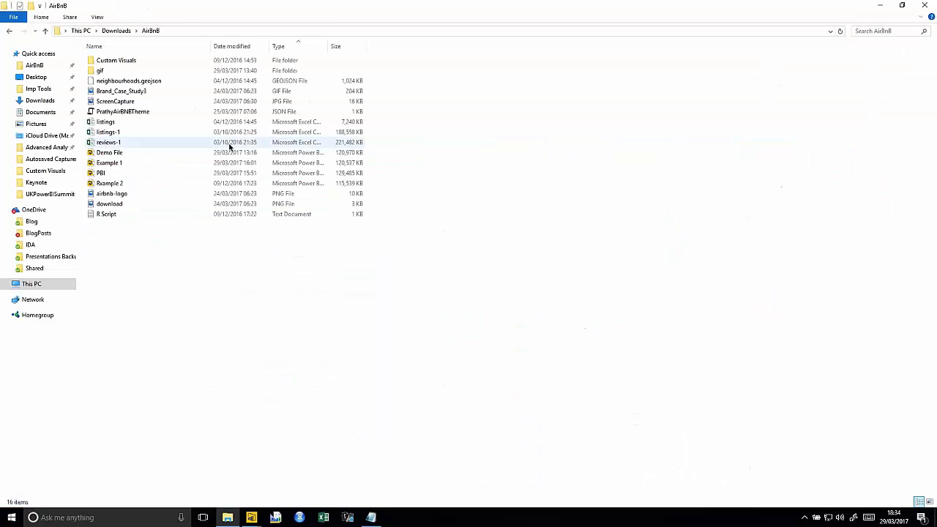
left_click(155, 216)
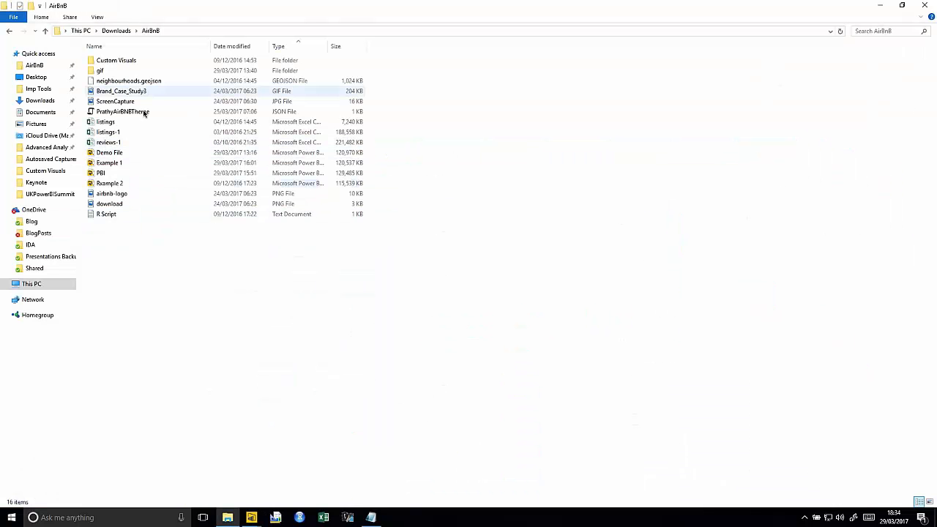
right_click(143, 113)
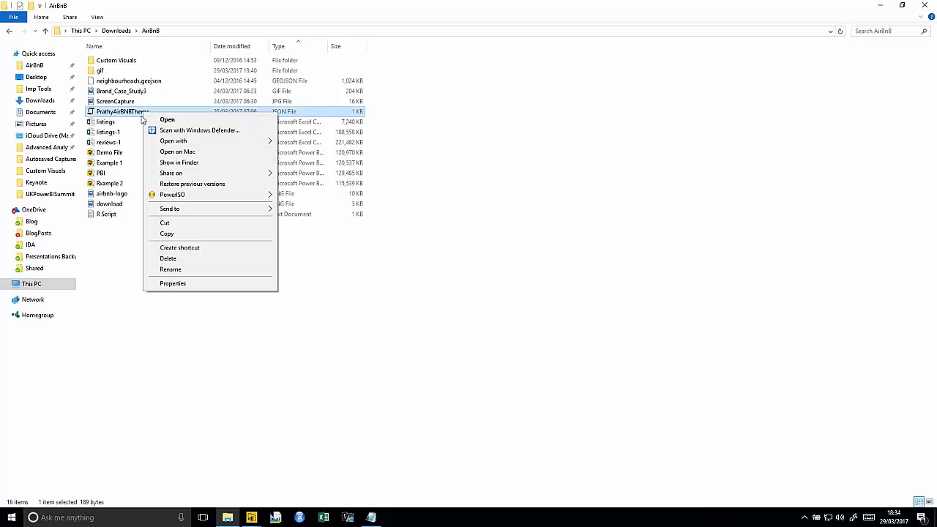
mouse_move(193, 144)
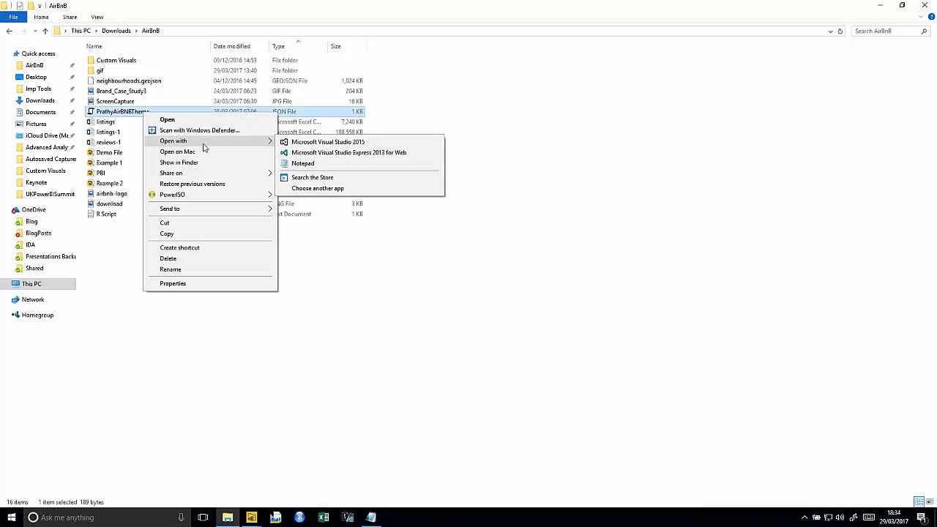
left_click(302, 163)
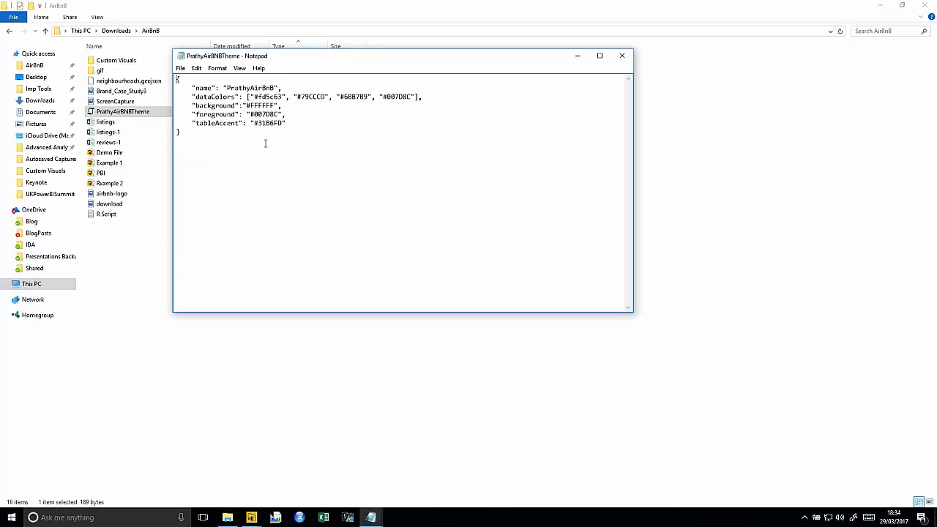
- Examine the theme's dataColors, background, foreground and tableAccent entries, and close the file
left_click_drag(181, 136, 176, 78)
left_click(251, 98)
left_click_drag(251, 97, 413, 97)
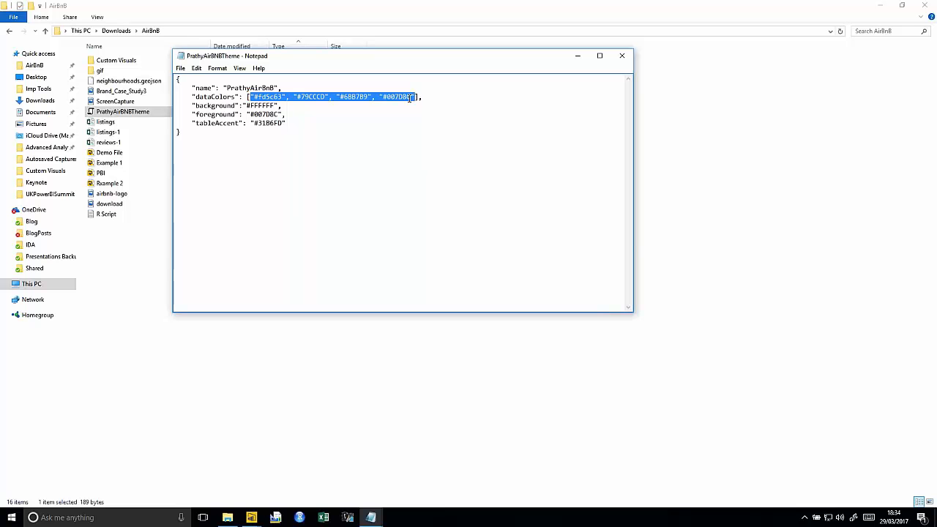
left_click(362, 115)
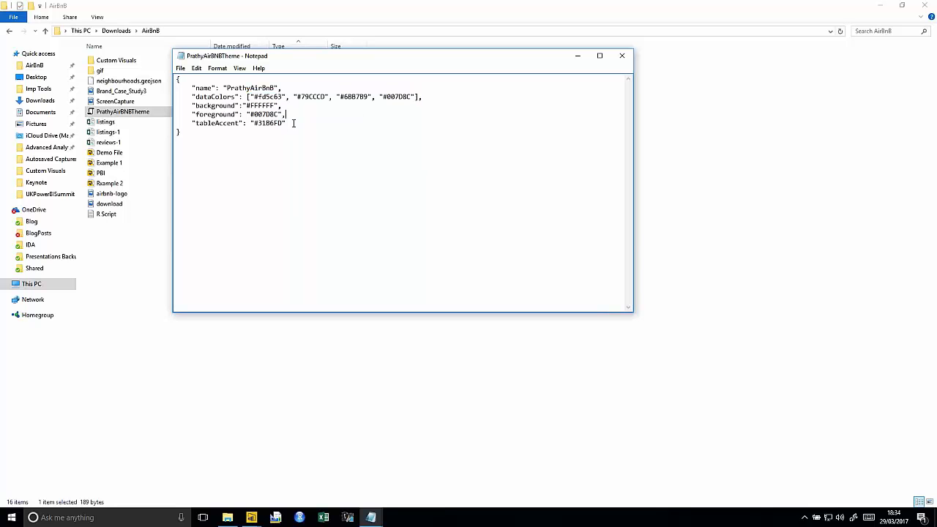
left_click_drag(287, 123, 203, 106)
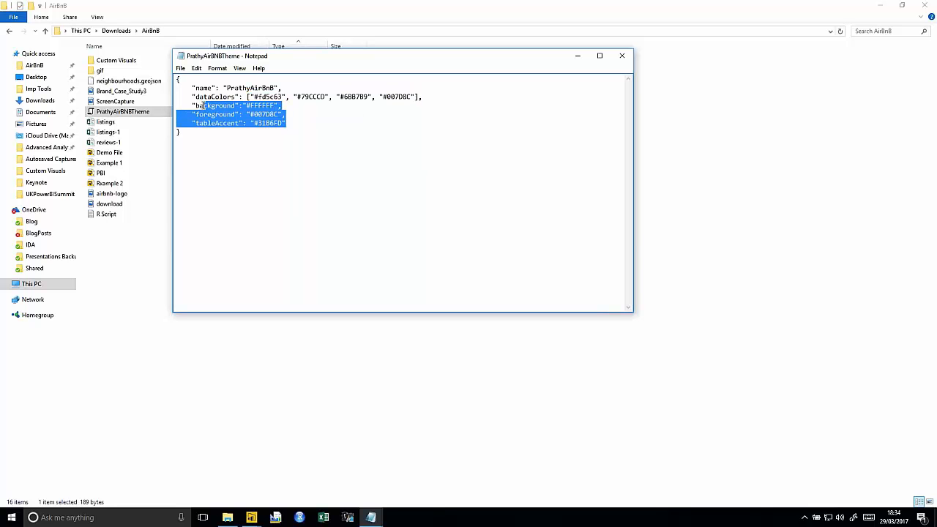
left_click(622, 57)
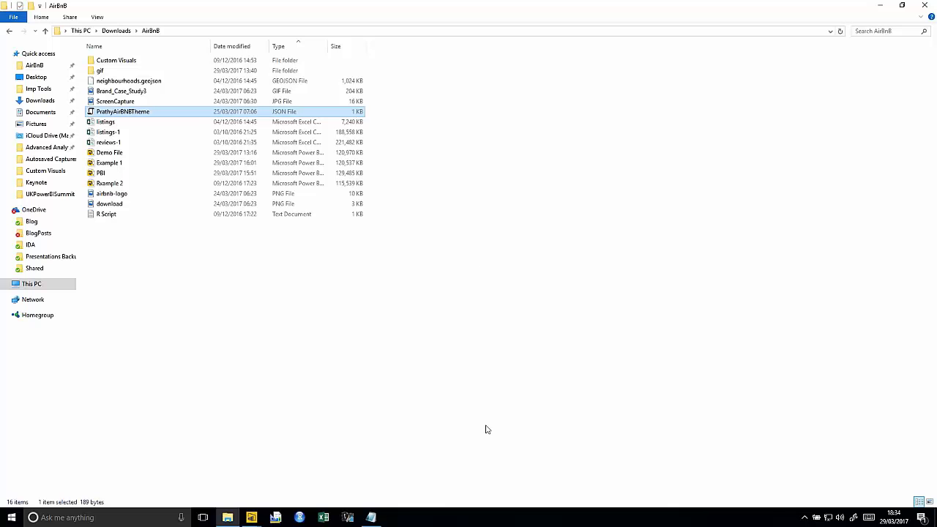
- Return to the Power BI Desktop report and review the options for switching its theme, leaving without choosing one
mouse_move(256, 518)
left_click(205, 491)
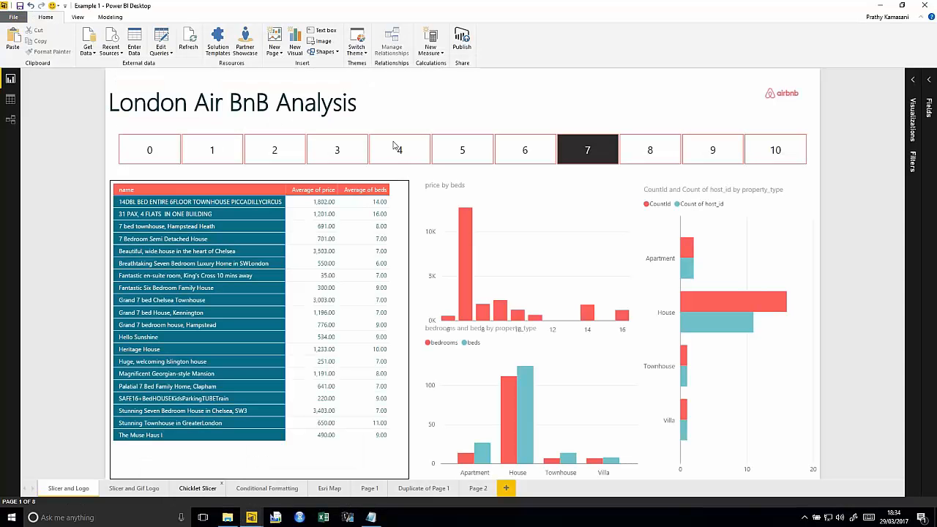
left_click(365, 54)
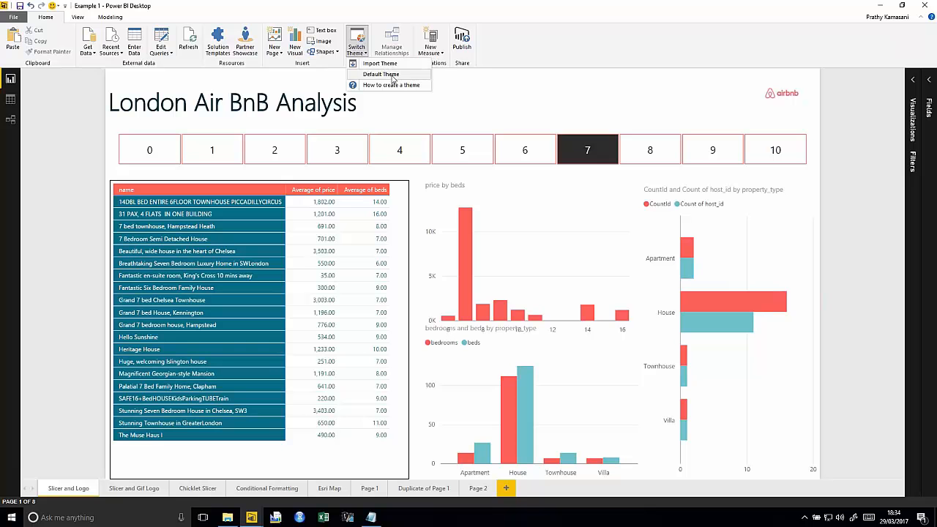
left_click(484, 83)
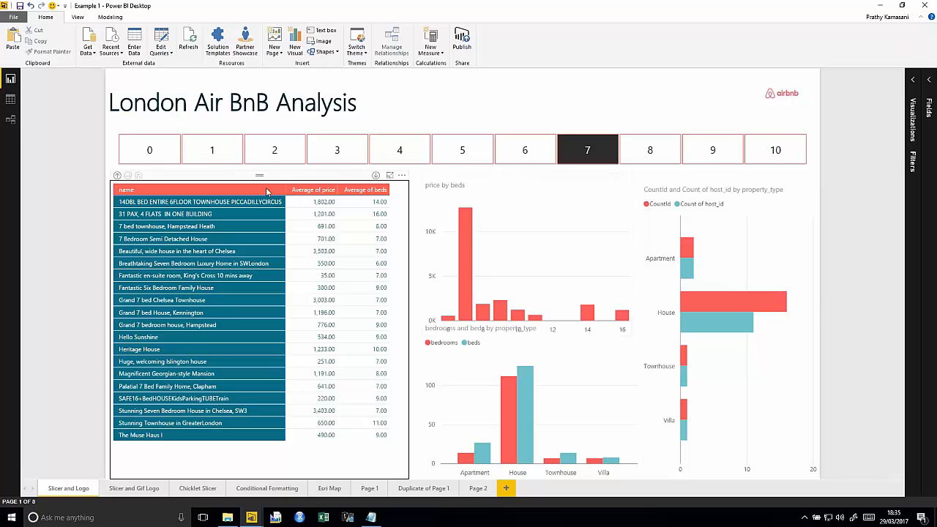
- Look over the listings matrix, page title and airbnb logo on the Slicer and Logo page
left_click(300, 177)
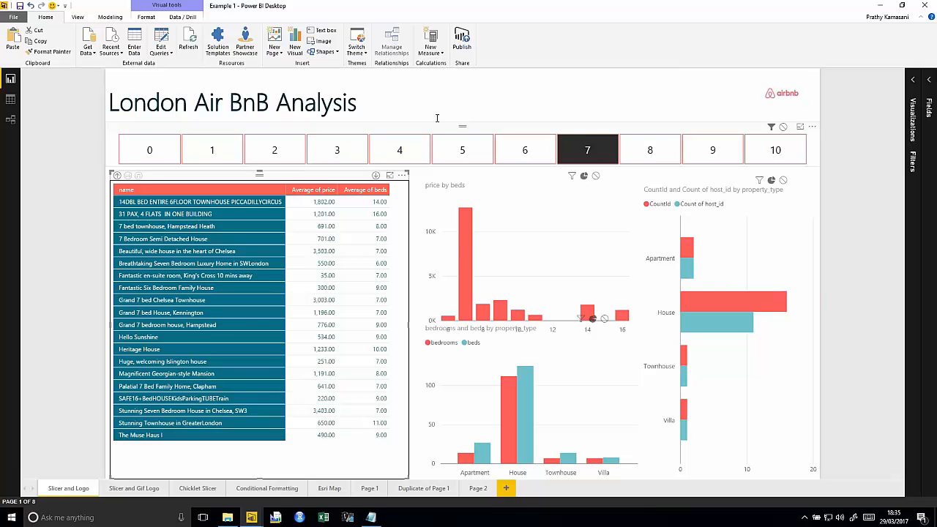
left_click(423, 98)
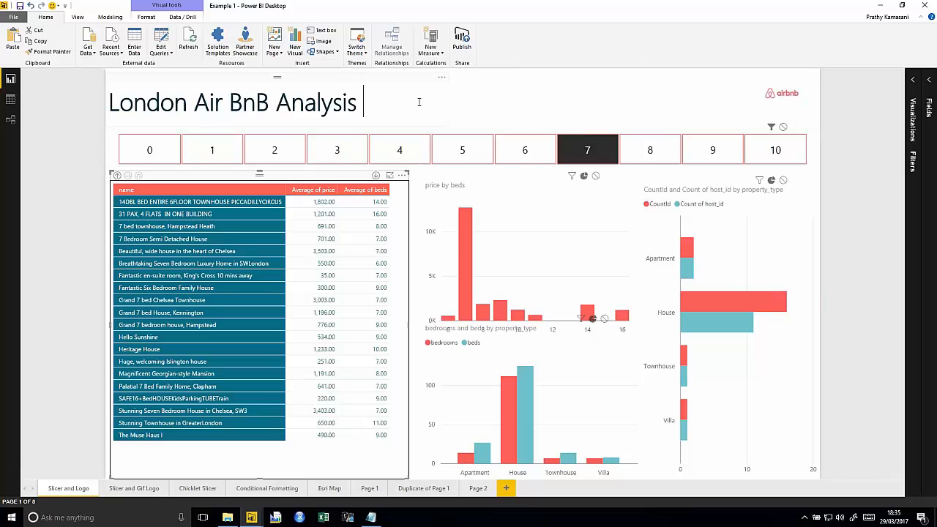
left_click(534, 87)
left_click(761, 78)
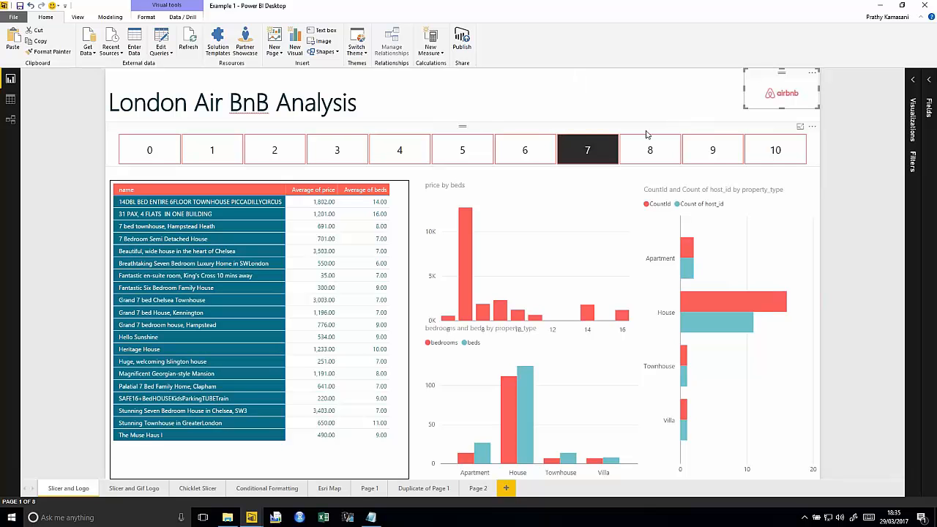
- Show the listings matrix's formatting options, drill it up to property_type, down to name, and back up to property_type
left_click(268, 180)
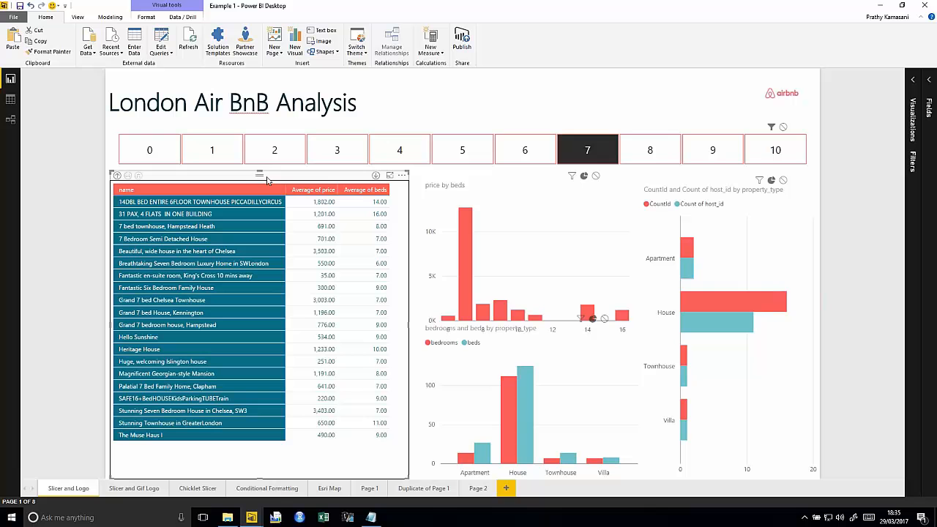
left_click(912, 82)
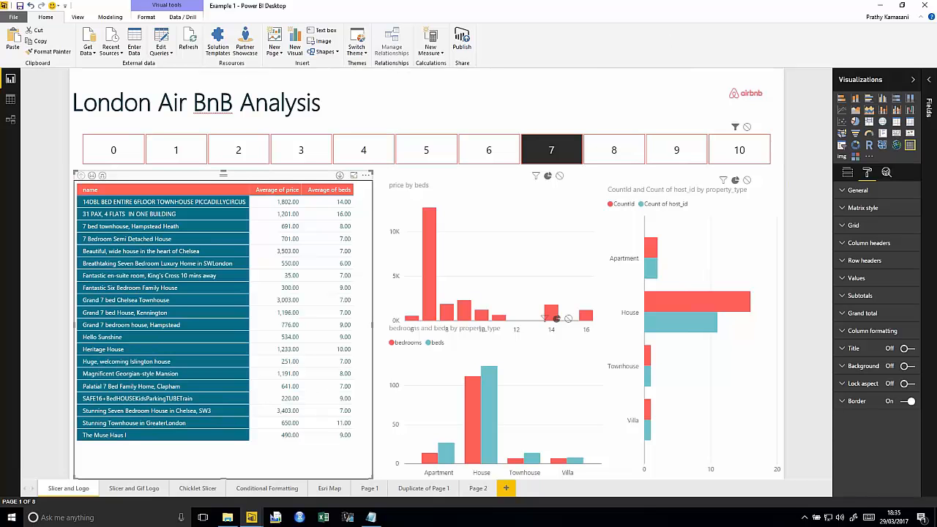
left_click(80, 175)
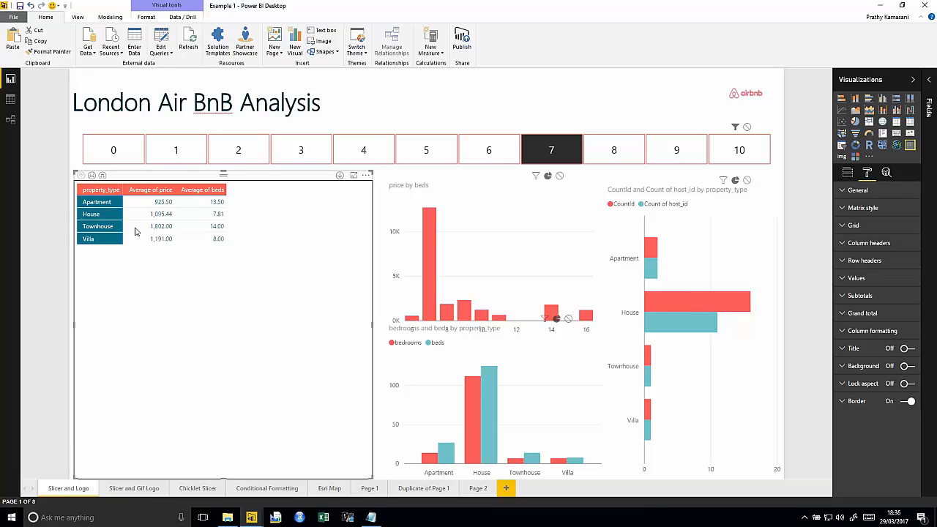
left_click(91, 176)
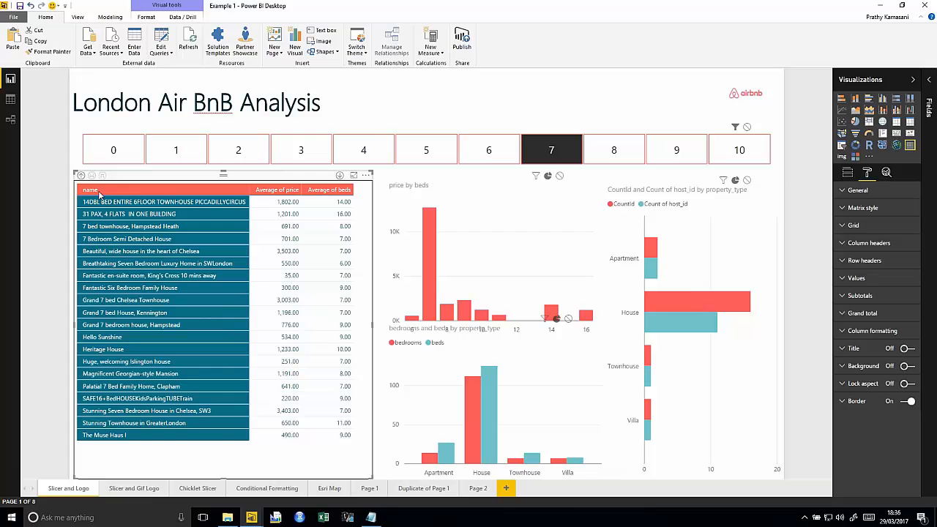
left_click(80, 175)
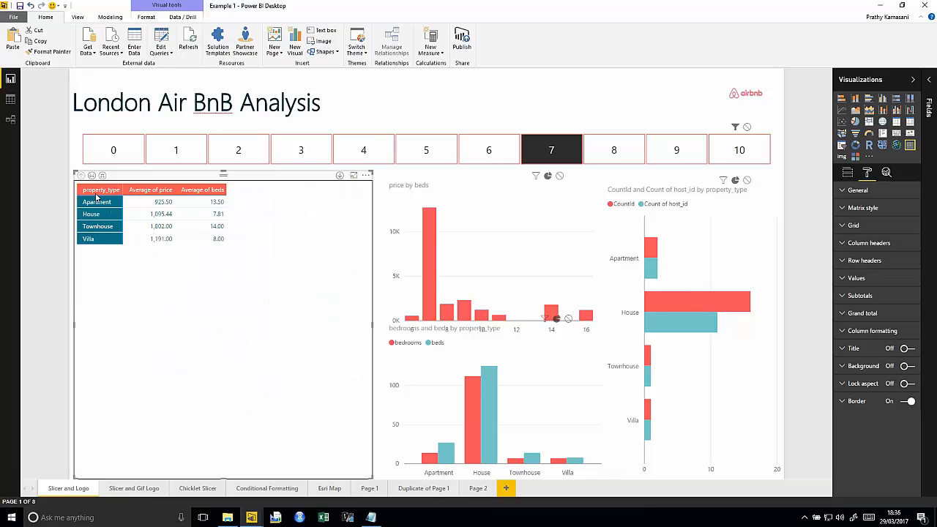
- Turn on drill mode for the matrix, drill into Apartment and return to the property_type level
left_click(340, 176)
left_click(98, 204)
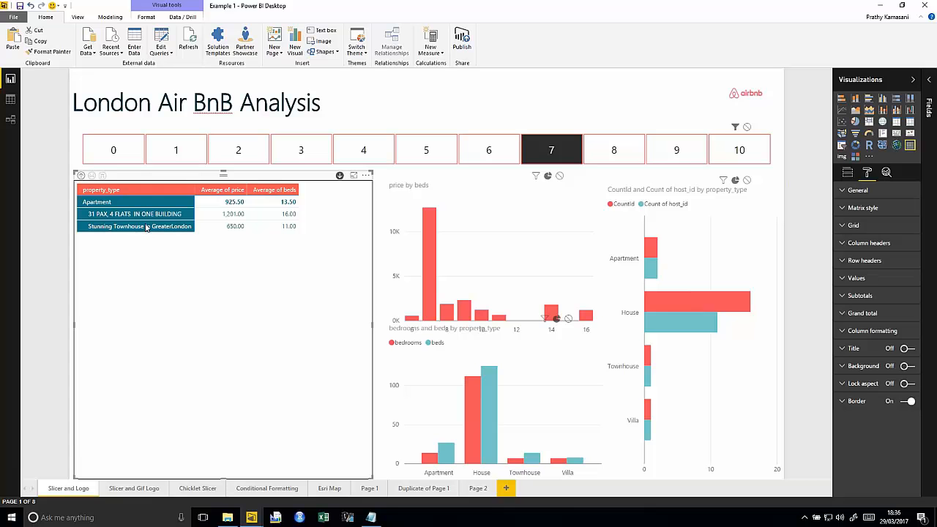
left_click(569, 156)
left_click(569, 156)
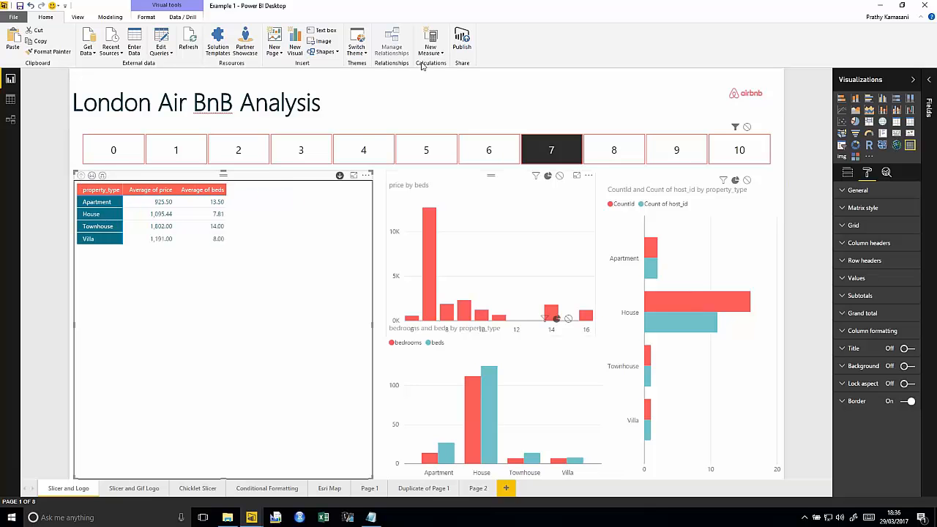
- Turn off Edit Interactions for the report page
left_click(146, 17)
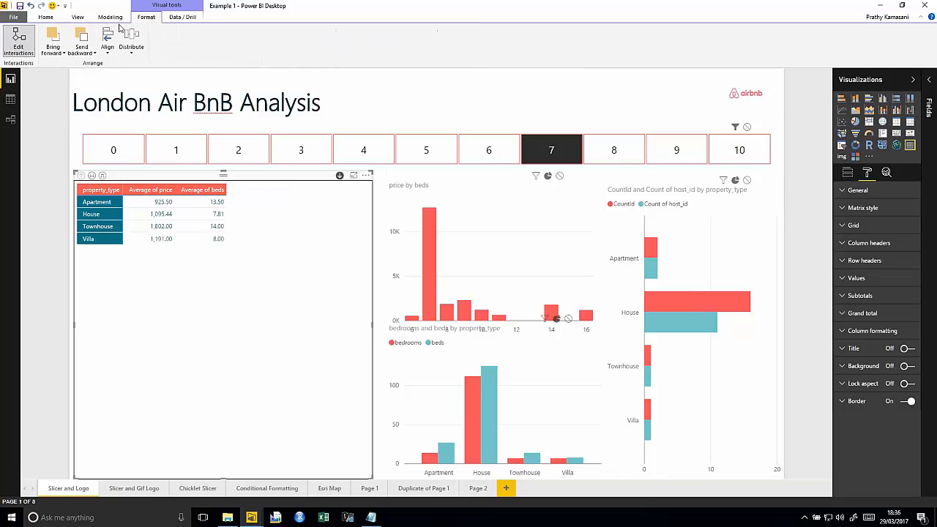
left_click(17, 46)
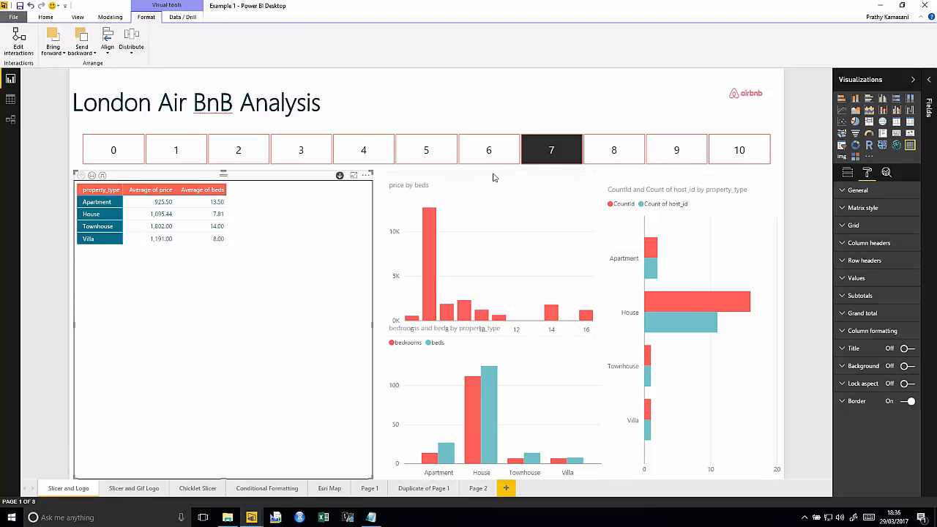
- Look at the price by beds chart and examine the data colors of the CountId and Count of host_id bar chart
left_click(519, 330)
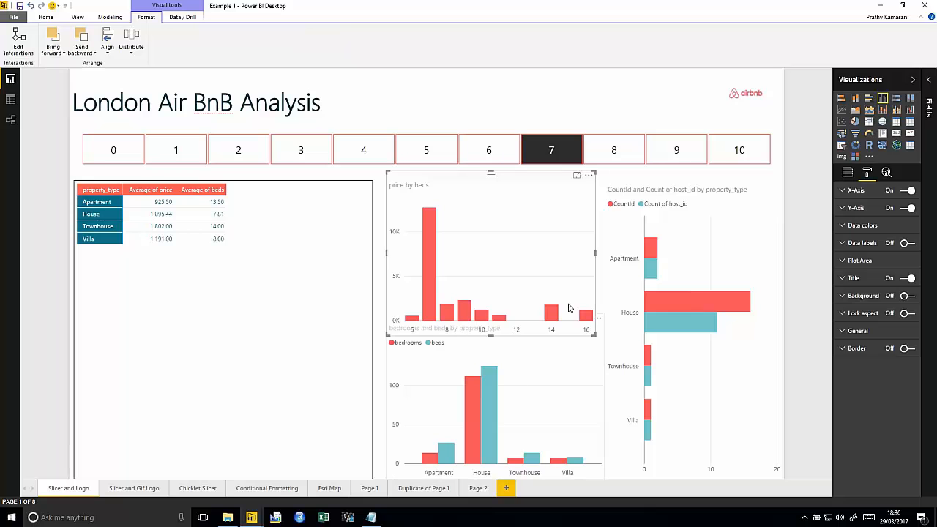
left_click(697, 191)
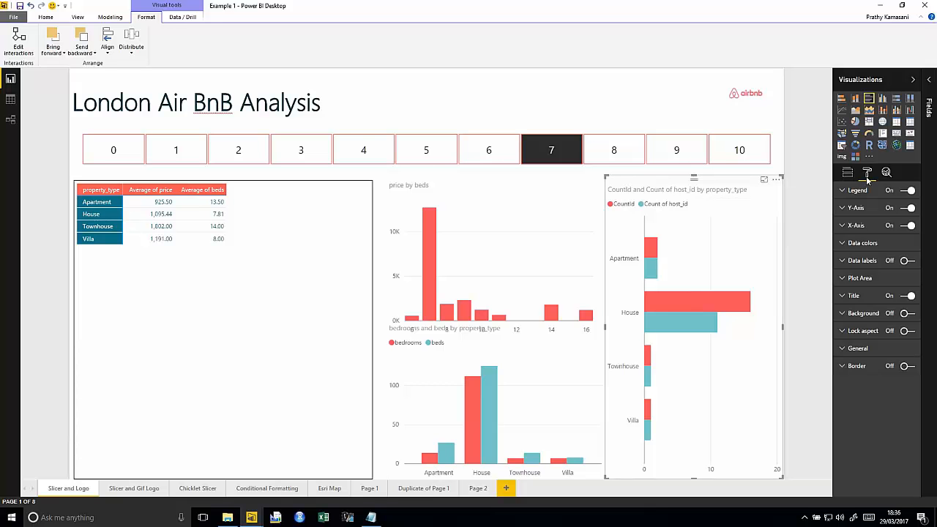
left_click(842, 245)
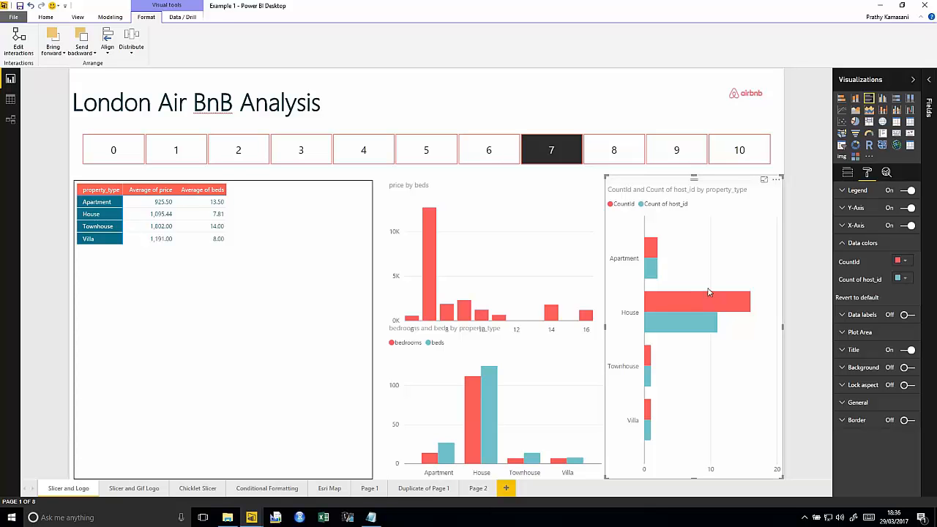
mouse_move(661, 265)
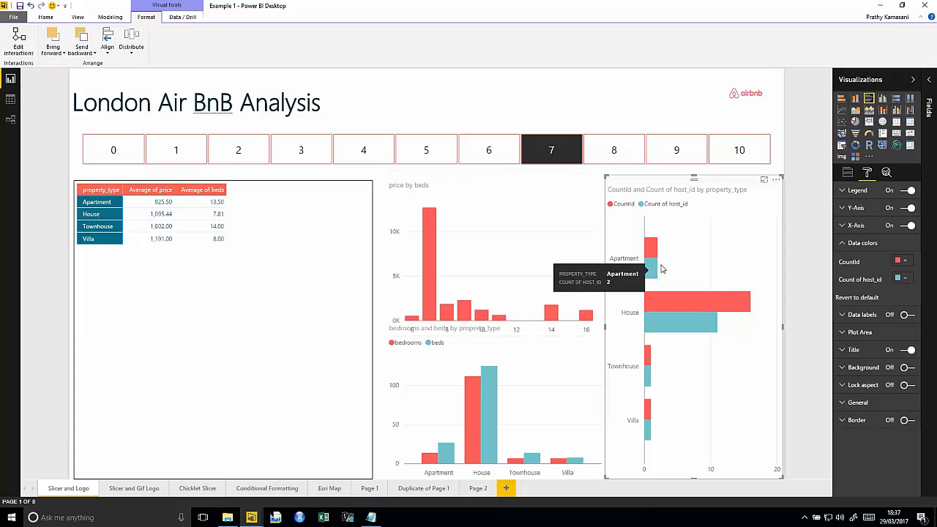
- Examine the logo area chart on the Slicer and Gif Logo page, including its BG measure and Plot Area formatting
left_click(138, 491)
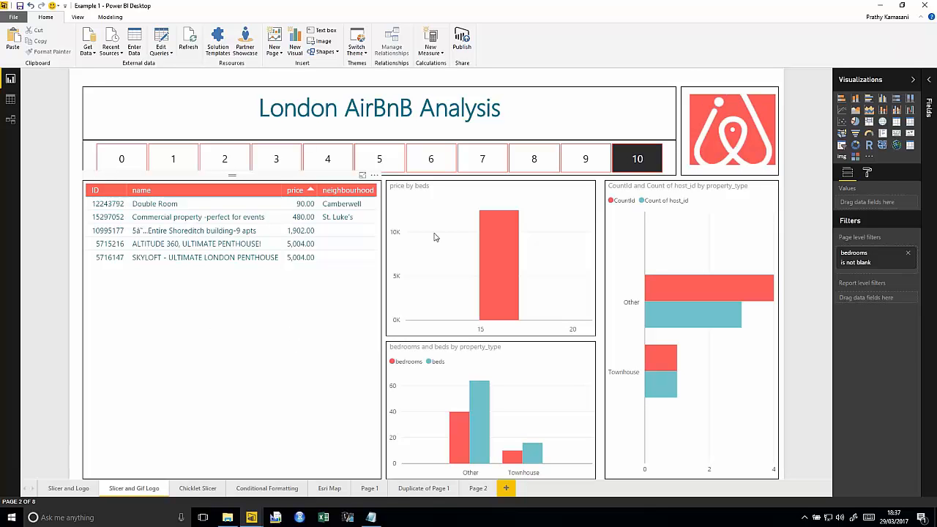
left_click(701, 89)
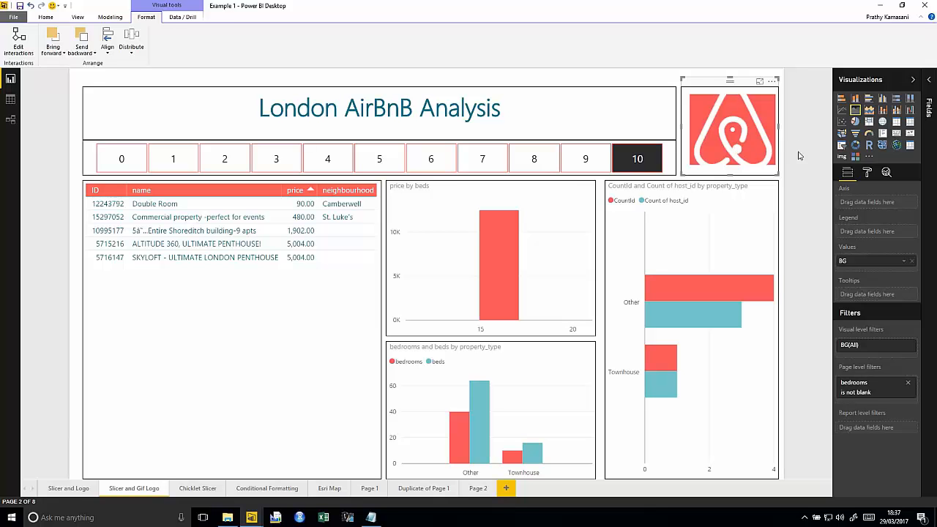
mouse_move(725, 117)
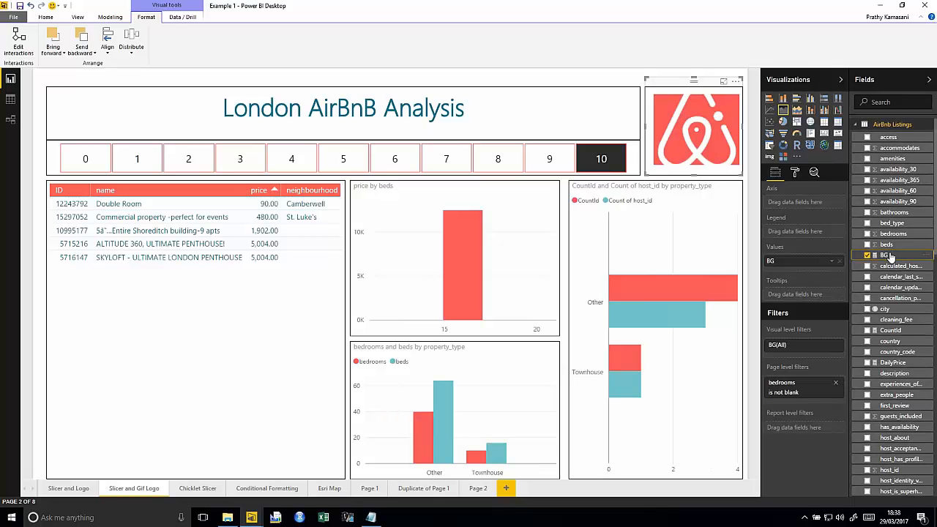
left_click(887, 255)
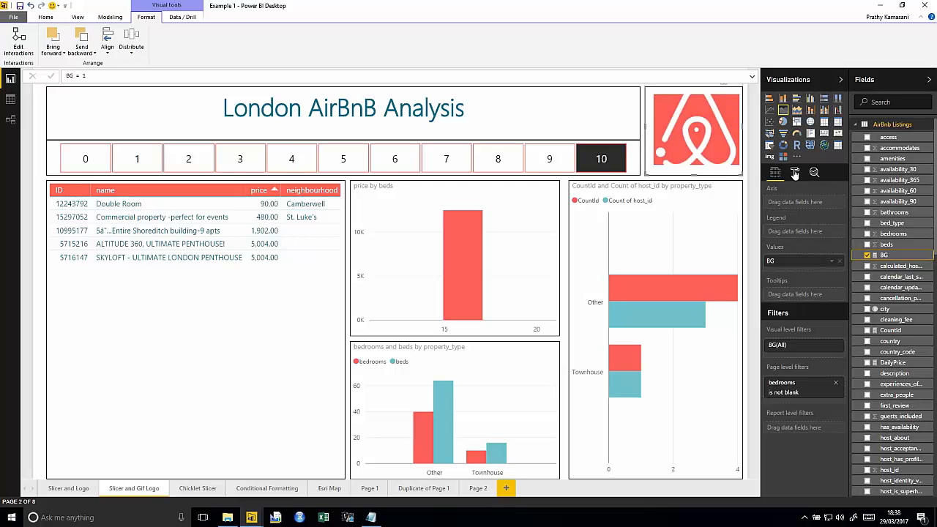
left_click(795, 174)
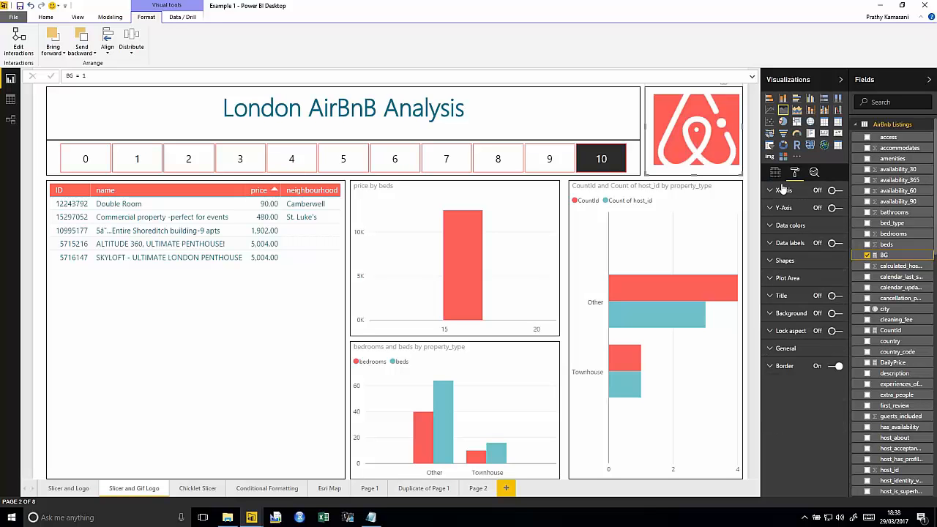
left_click(772, 279)
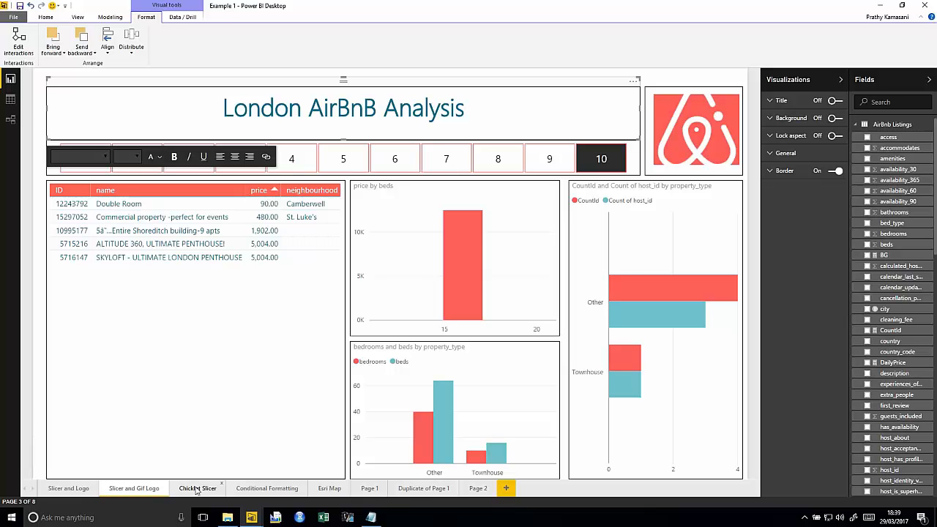
- Go to the Chicklet Slicer page and open the Images formatting options of the listing picture slicer
left_click(189, 492)
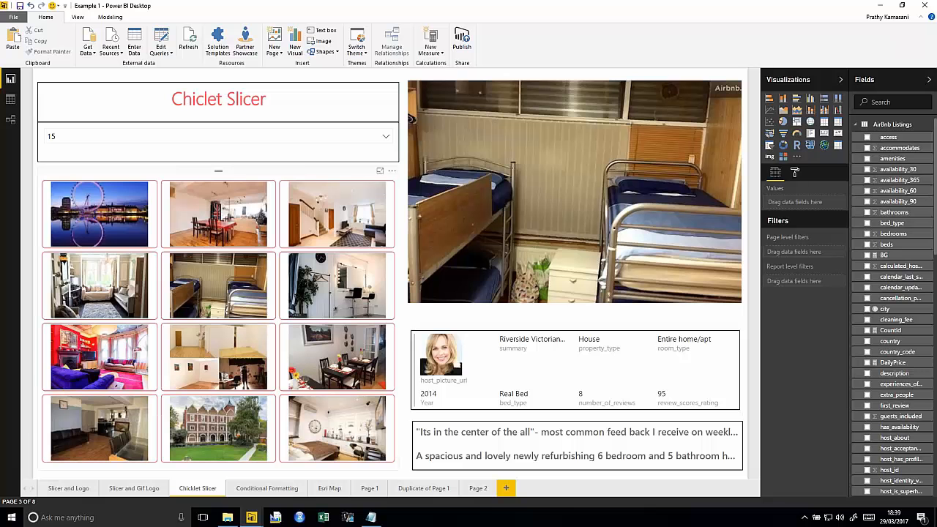
left_click(355, 175)
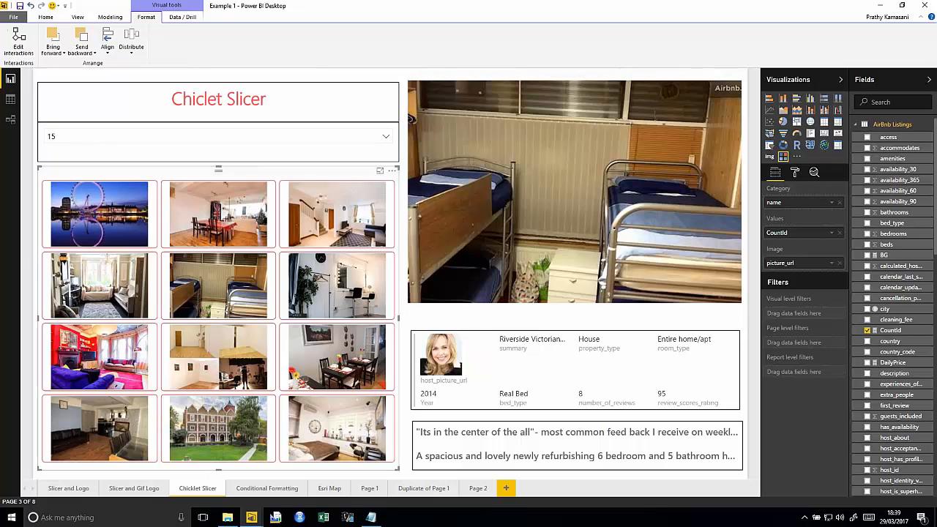
left_click(794, 172)
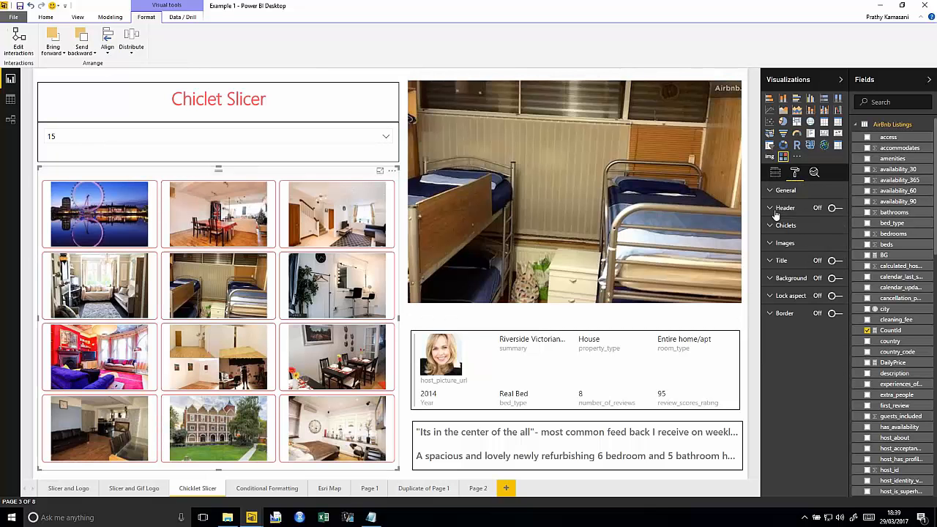
left_click(773, 244)
- Try an image size of 50 in the picture slicer and set it back to 100
double_click(802, 261)
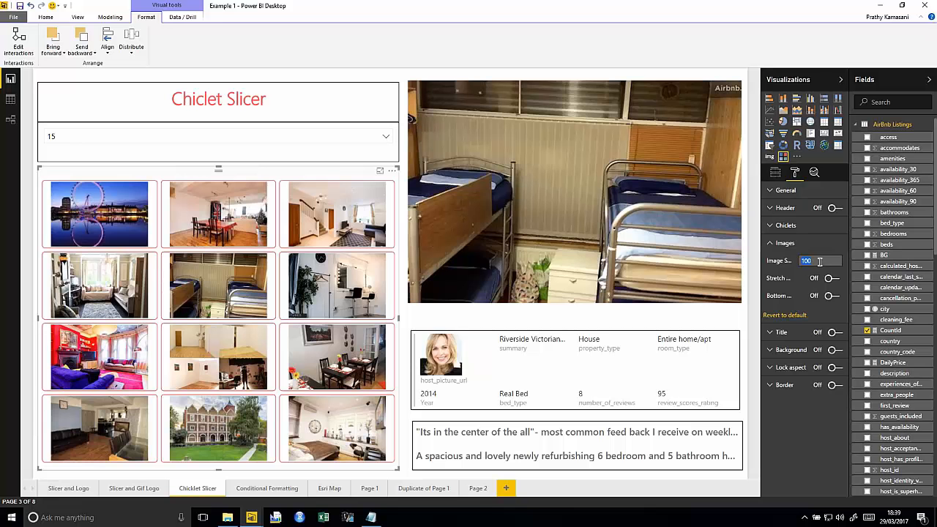
type("50")
key("Return")
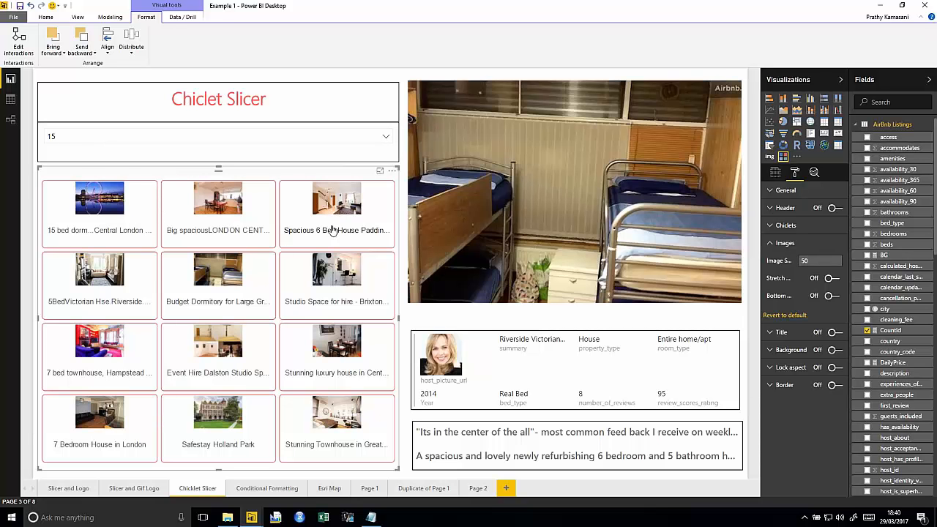
double_click(802, 260)
type("100")
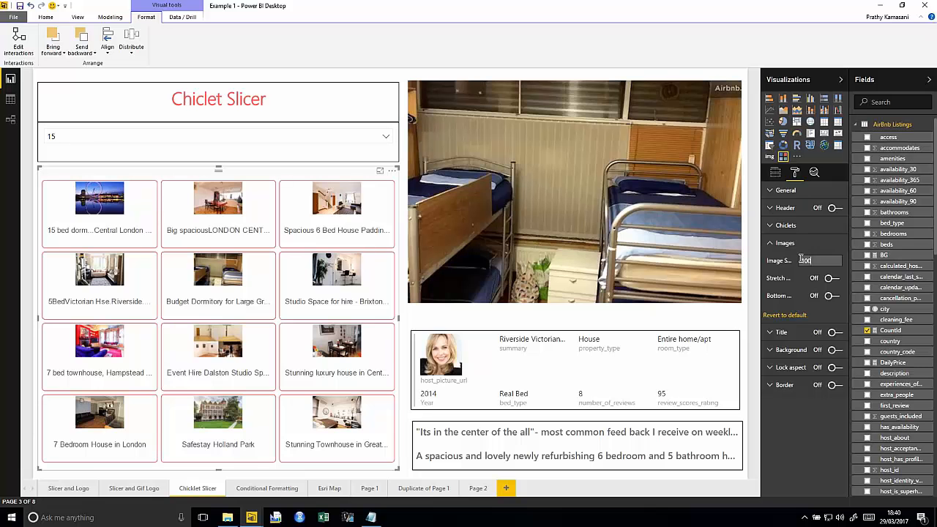
key("Return")
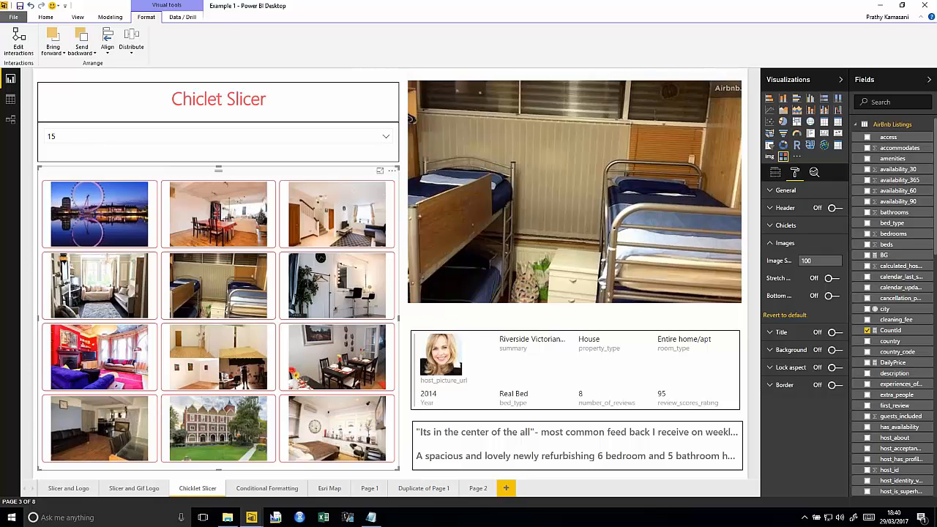
- Try the picture slicer with 2, 1 and 4 columns, and set it back to 3 columns
left_click(772, 191)
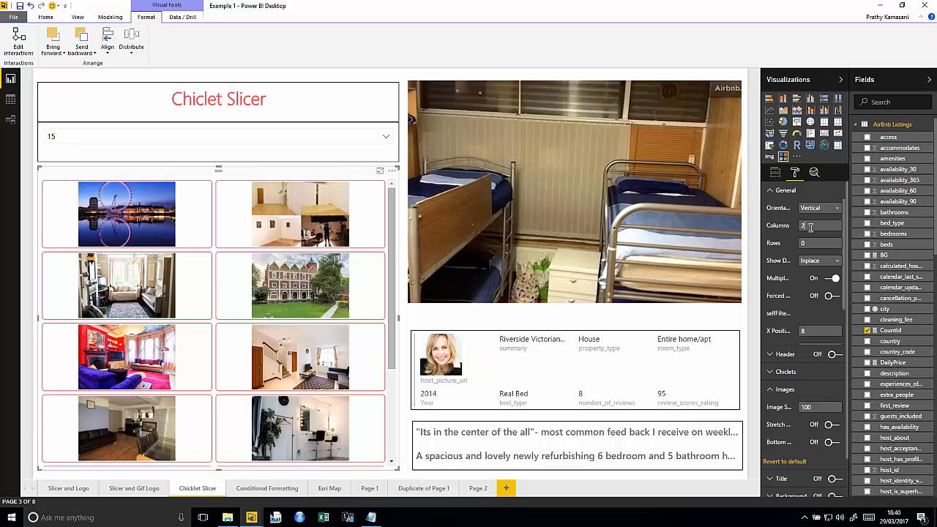
double_click(810, 228)
type("1")
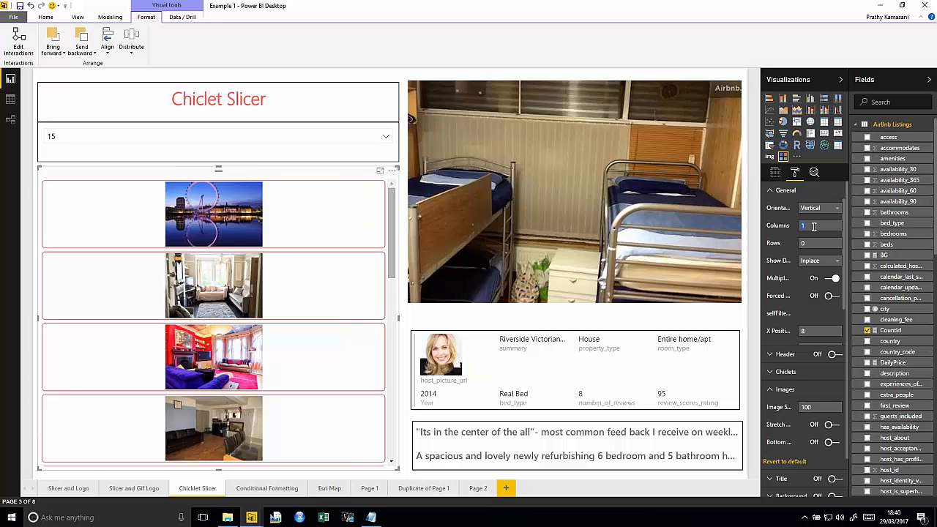
type("4")
key("Return")
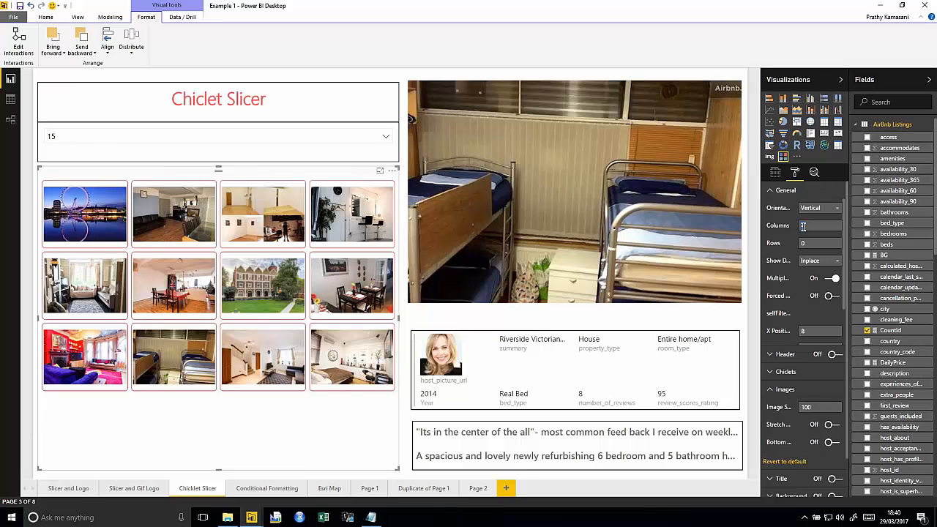
double_click(804, 227)
type("3")
key("Return")
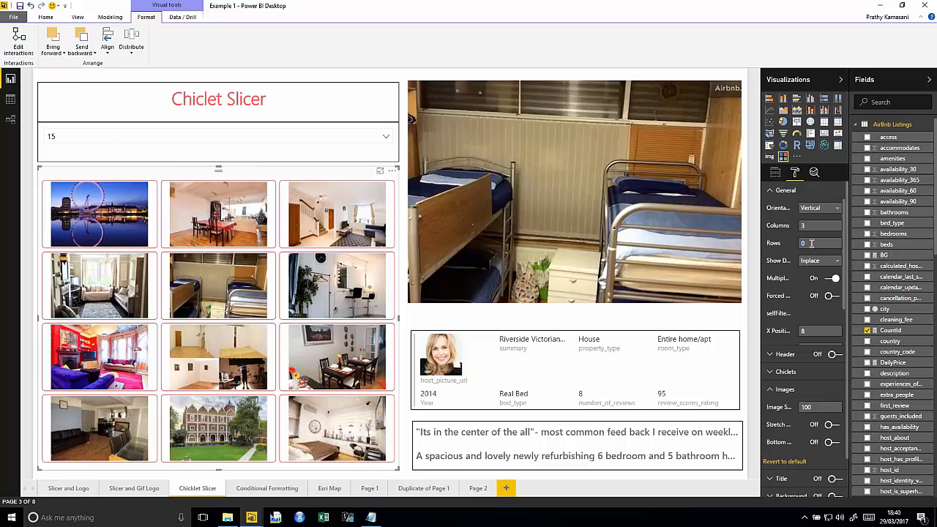
- Try 4 rows in the picture slicer, set the rows back to 0 and close the General options
type("4")
type("0")
left_click(773, 192)
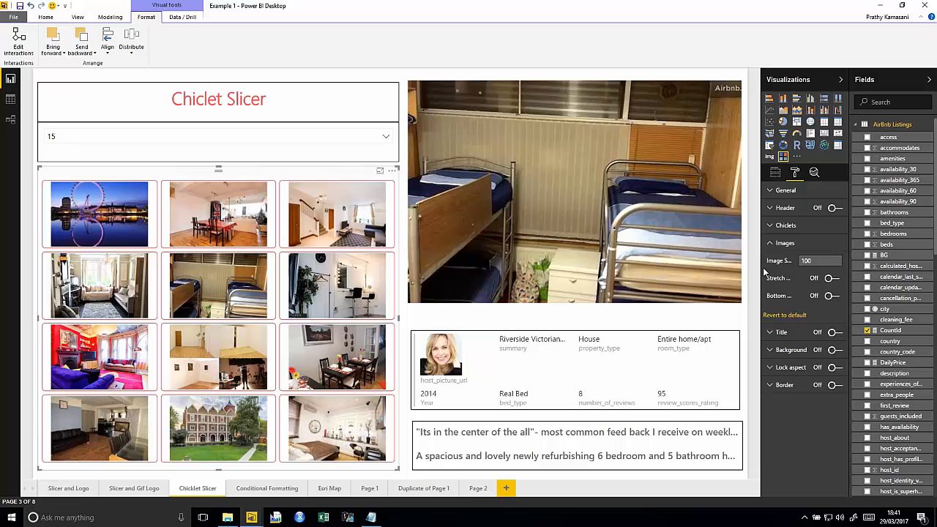
- Review the Chiclets options of the listing picture slicer, close them and turn on image stretching
left_click(773, 228)
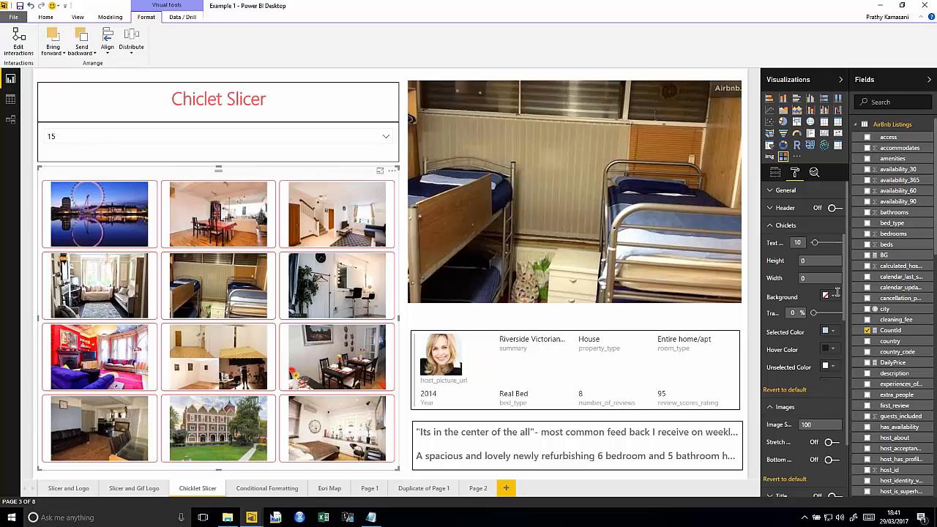
scroll(845, 303, "down", 1)
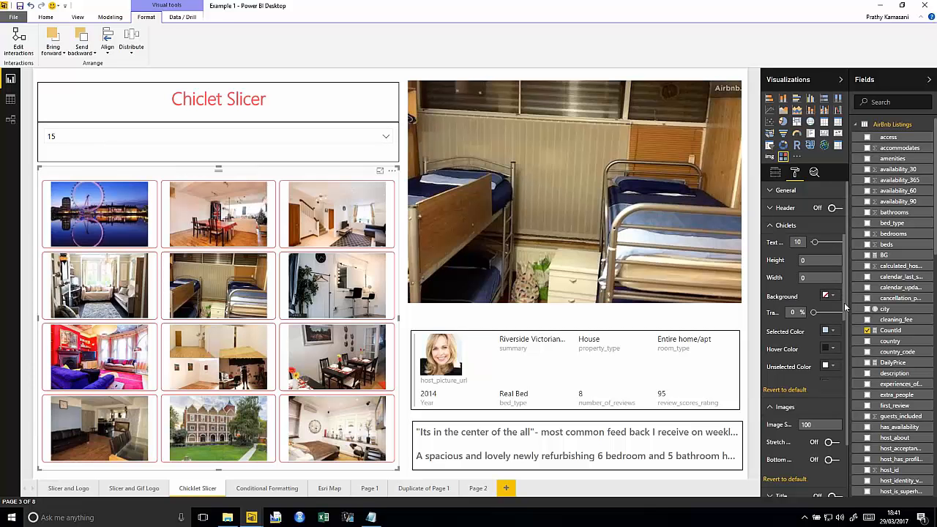
left_click(786, 224)
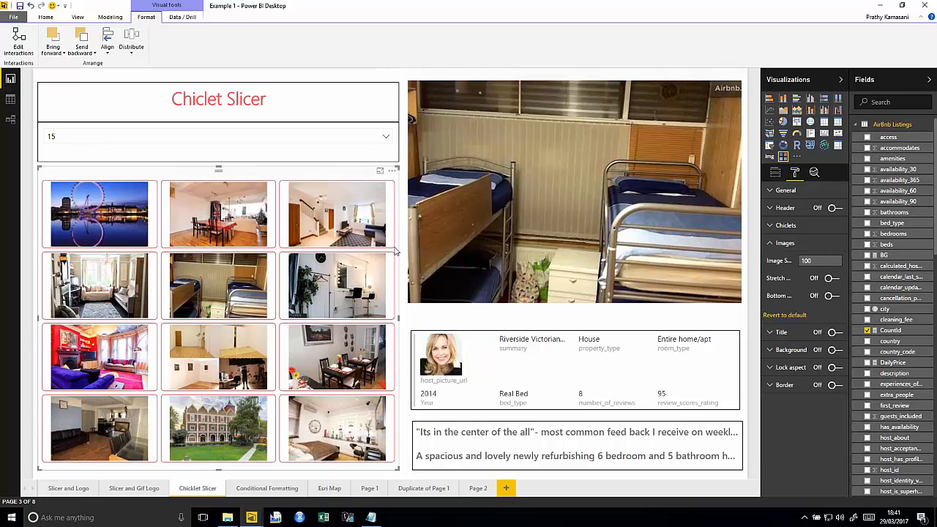
left_click(829, 280)
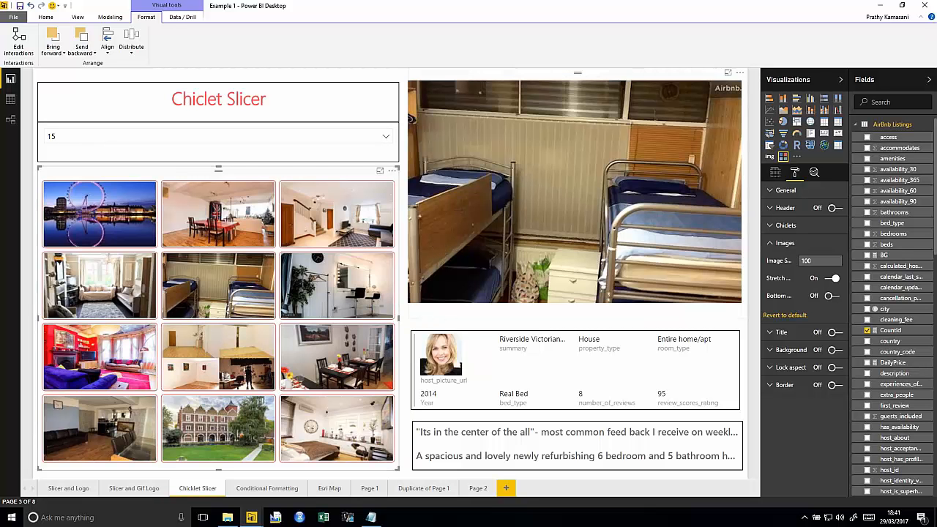
- Select the studio picture with the black bar chairs in the picture slicer, clear the selection and select it again
left_click(370, 257)
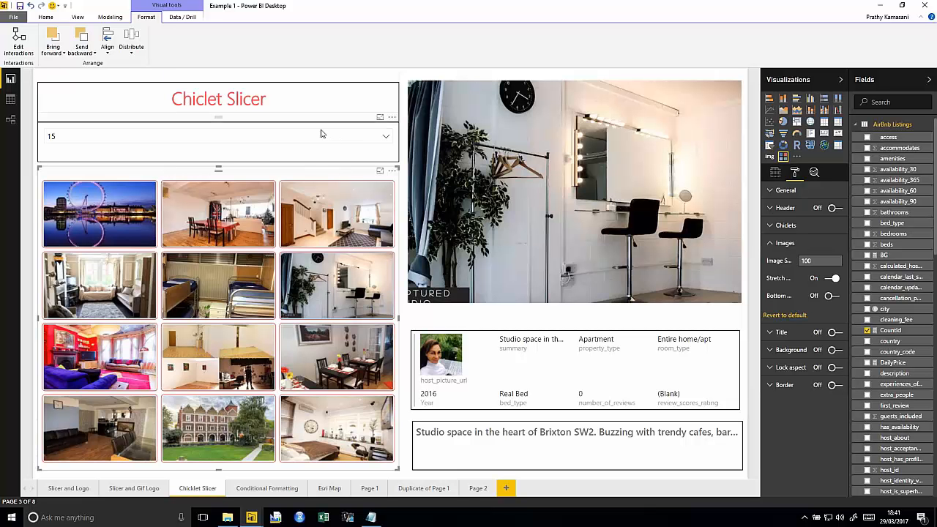
left_click(330, 283)
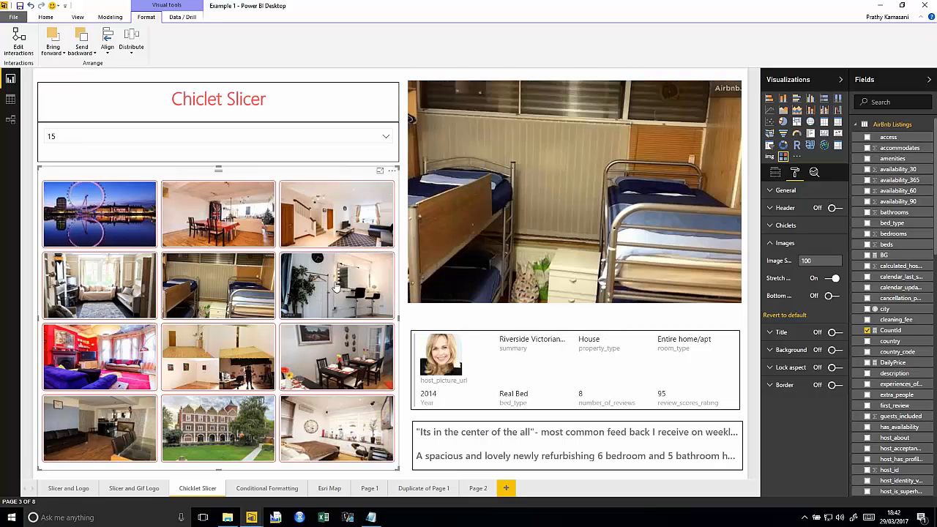
left_click(336, 288)
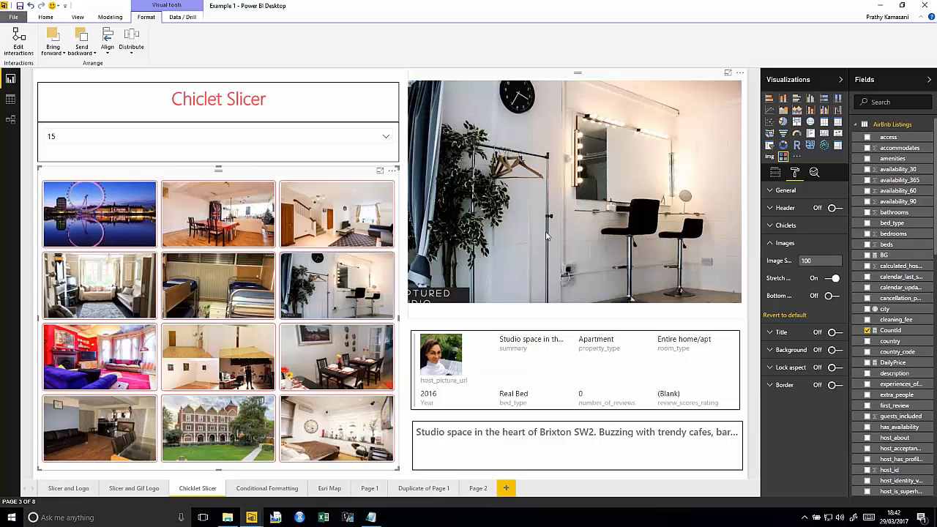
- Inspect the large image visual, the custom visual import options, the listing details card and the summary card below it
left_click(654, 76)
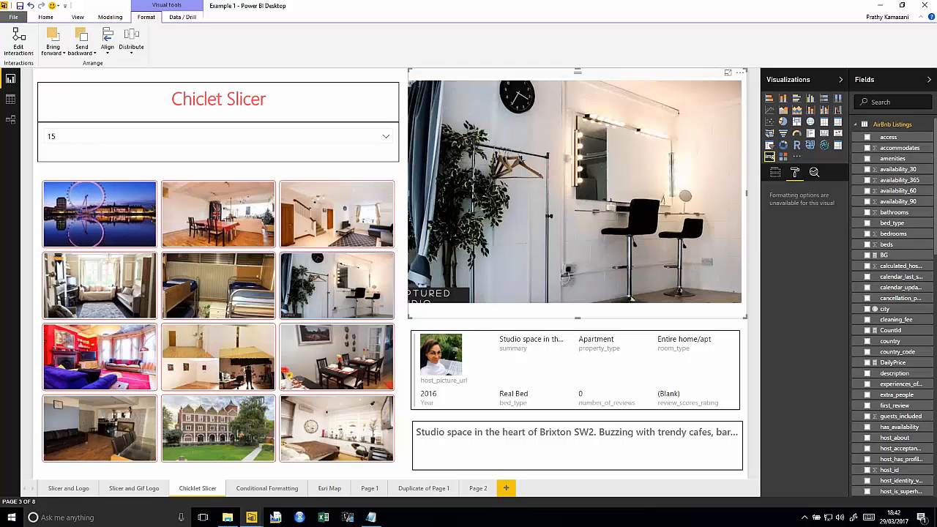
left_click(799, 158)
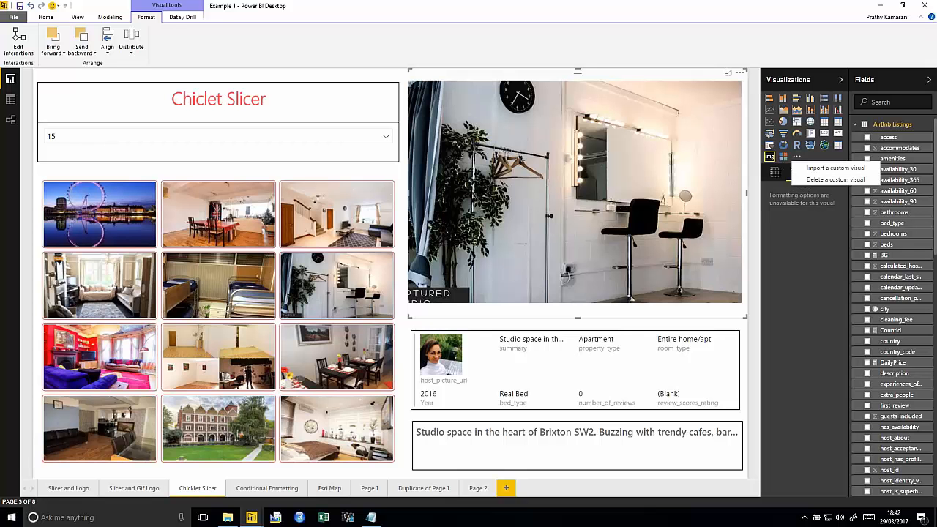
left_click(678, 78)
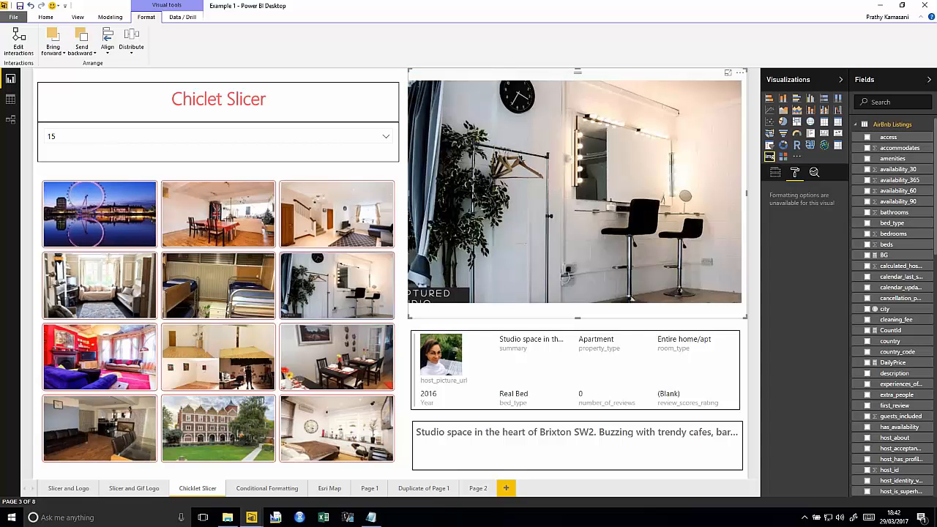
left_click(661, 327)
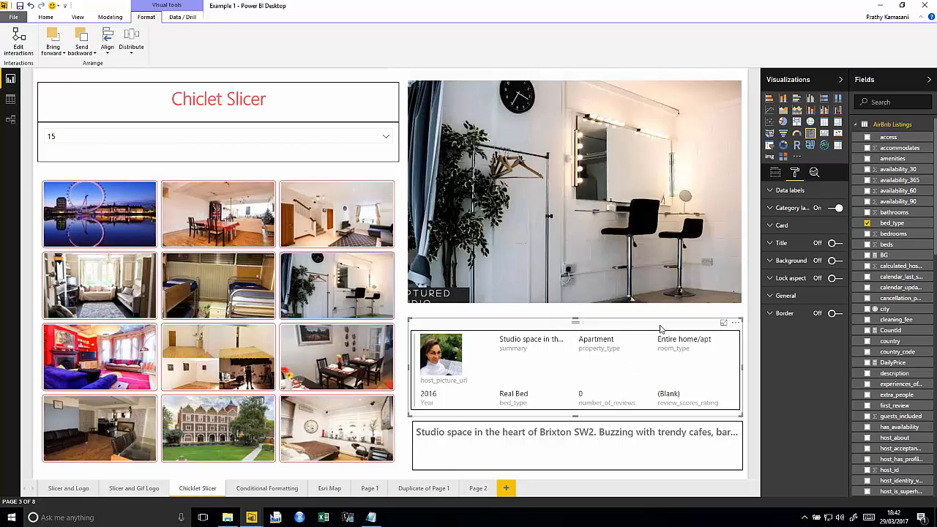
left_click(636, 454)
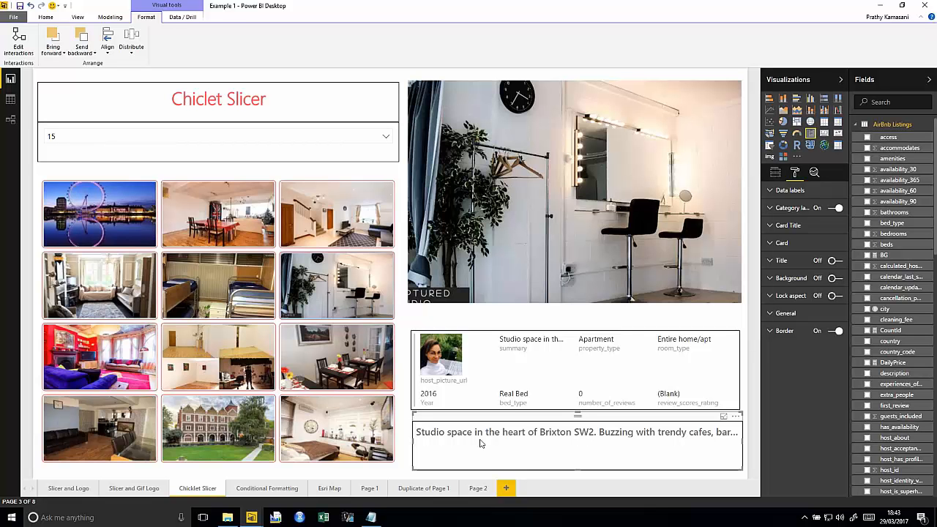
- On the Conditional Formatting page, review the conditional formatting rules of the table's DailyPrice field and close them without changes
left_click(262, 488)
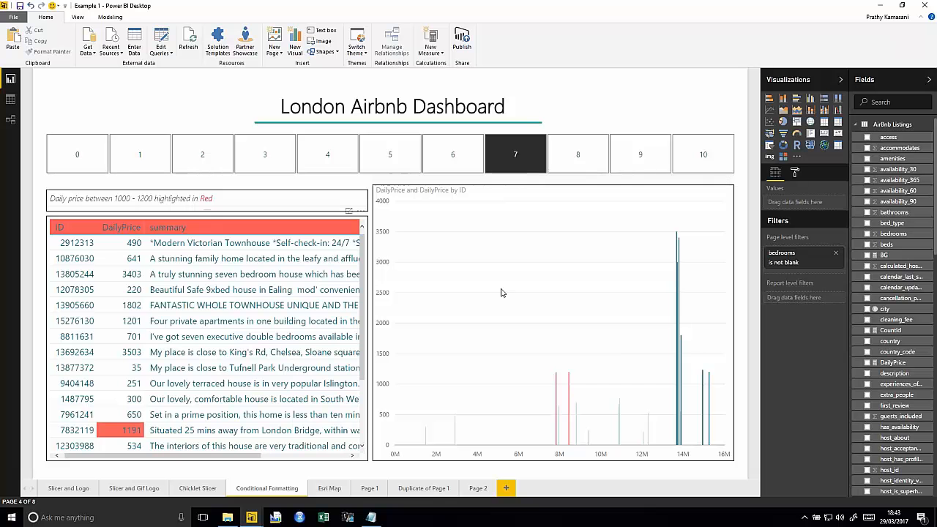
left_click(333, 324)
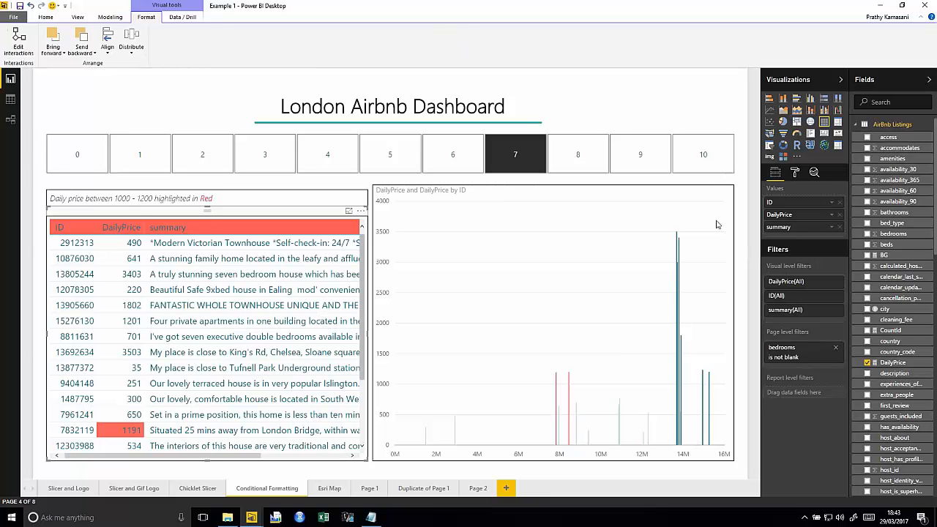
left_click(832, 216)
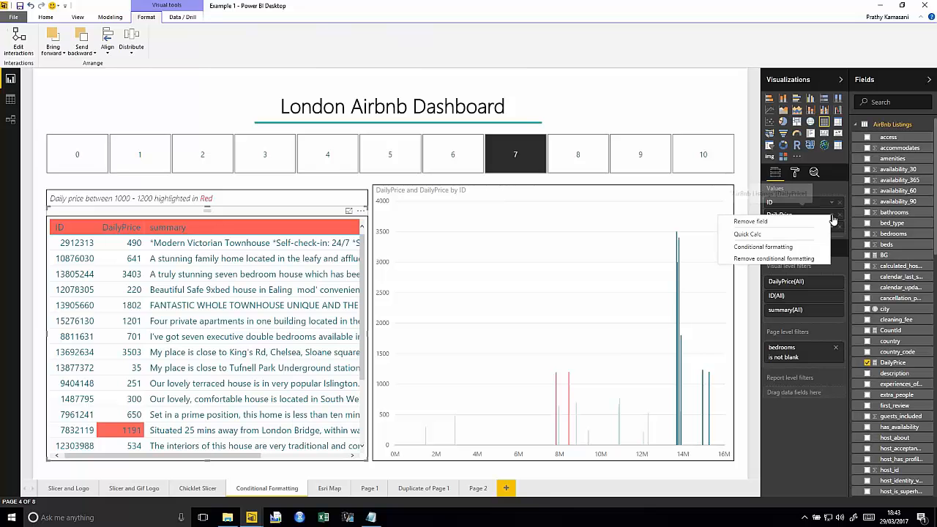
left_click(794, 248)
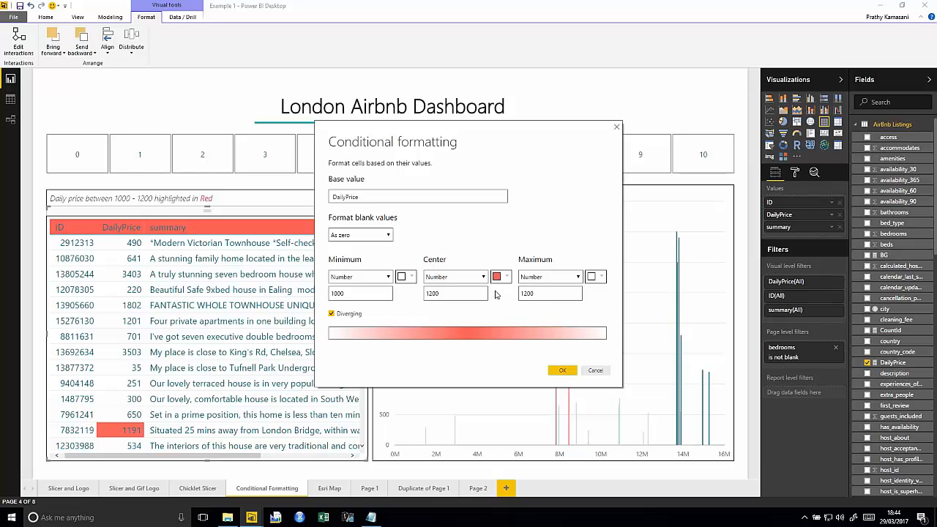
left_click(595, 370)
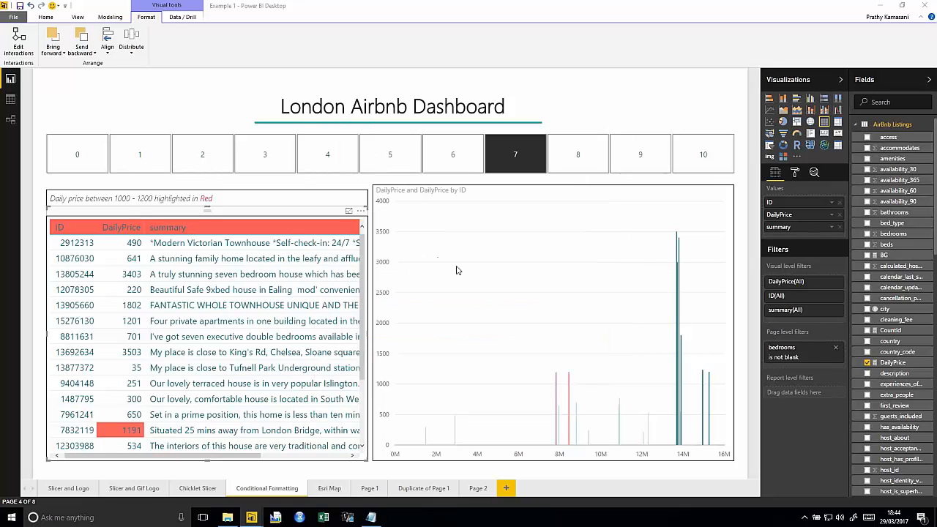
- Filter the page by 8 bedrooms and by 6 bedrooms, and sort the table by DailyPrice in descending order
left_click(556, 157)
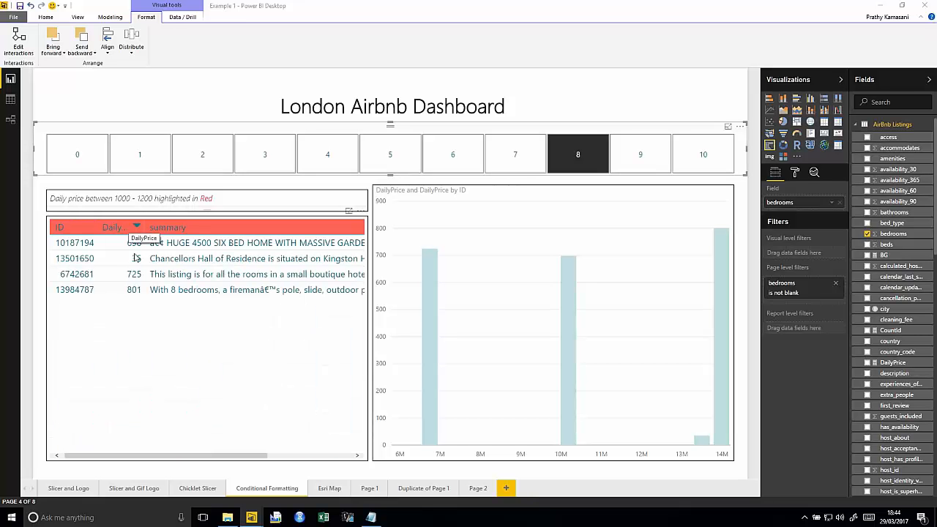
left_click(451, 156)
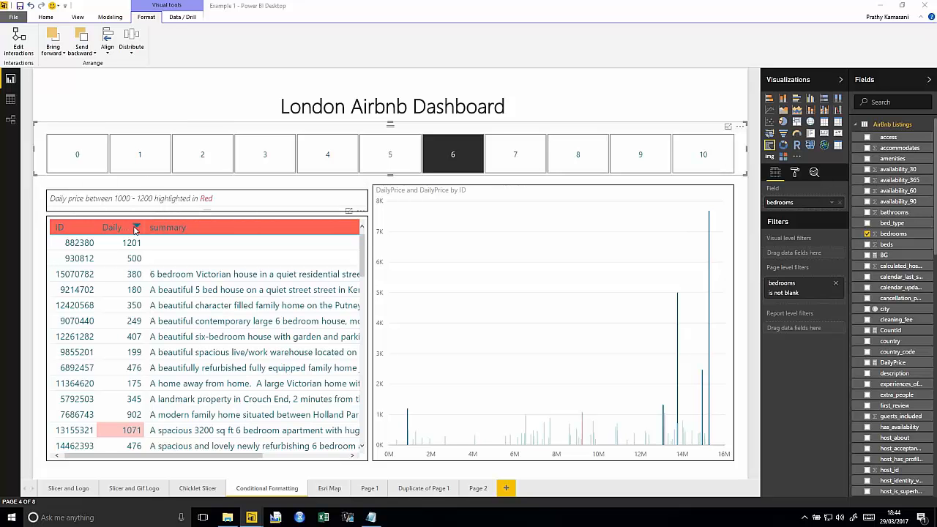
left_click(136, 228)
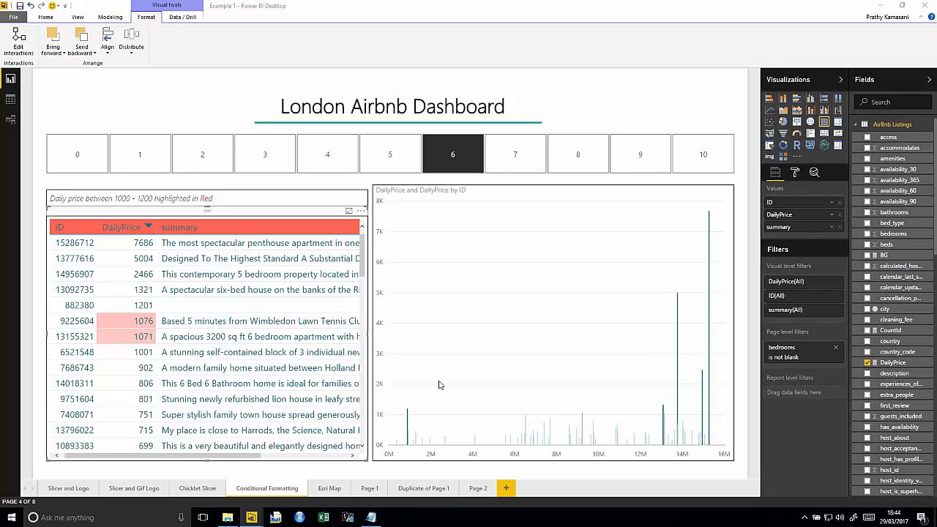
- Open the Data colors options of the DailyPrice by ID column chart and examine the diverging minimum, center and maximum values
left_click(619, 187)
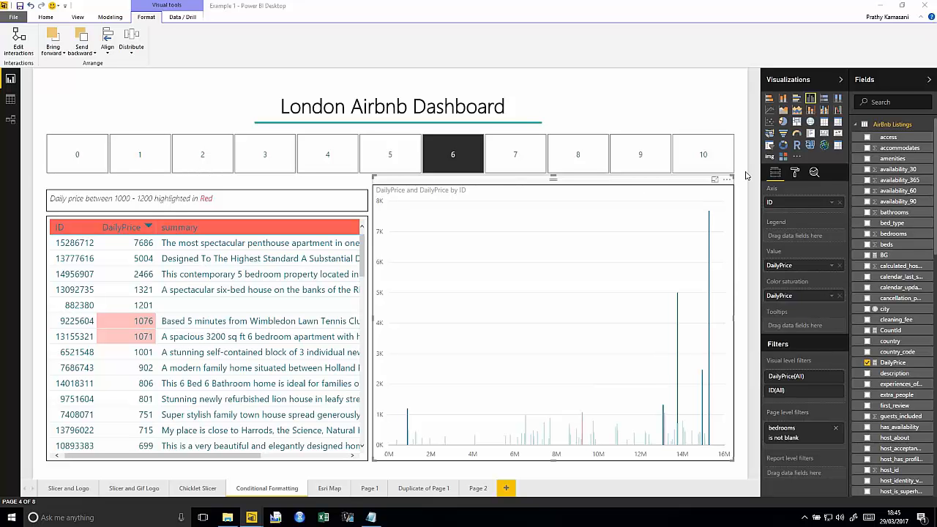
left_click(796, 174)
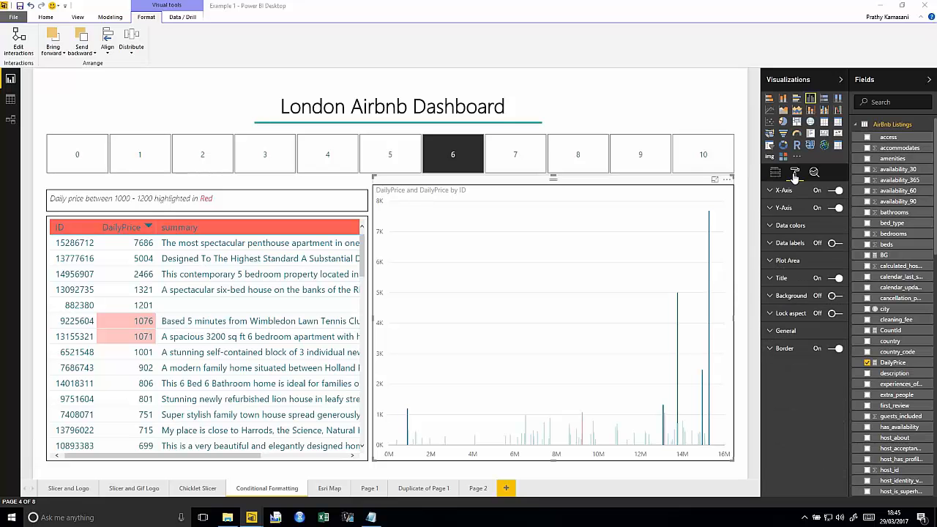
left_click(775, 228)
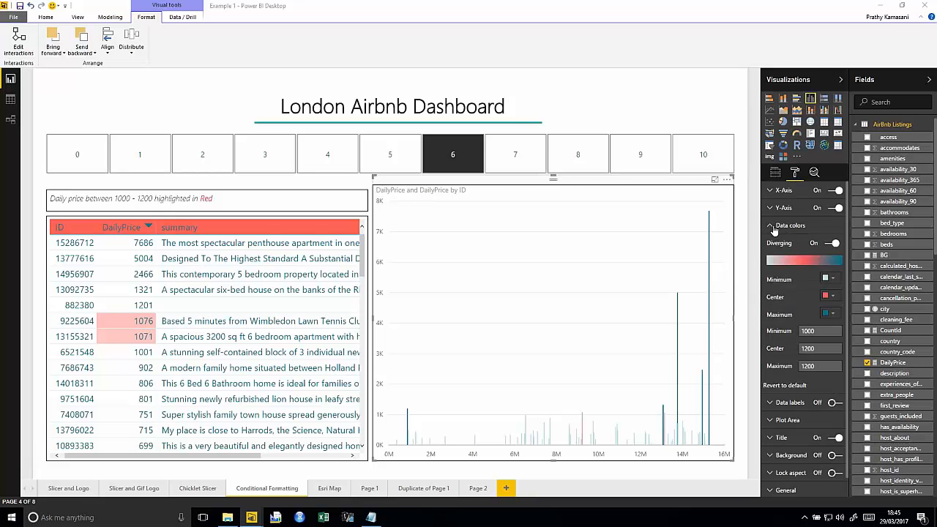
double_click(802, 332)
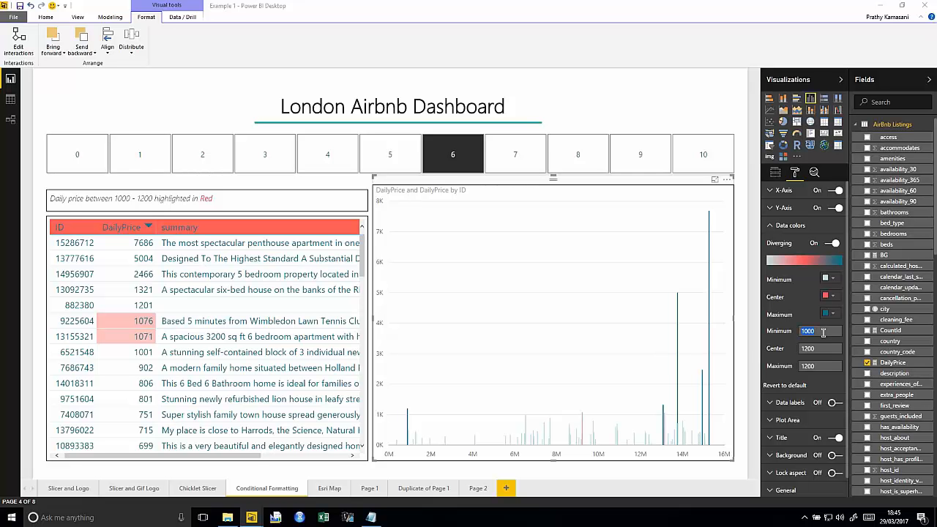
double_click(801, 349)
double_click(802, 366)
- Go to the Esri Map page, show the details of the hot spot square northeast of central London and open the map in focus mode
left_click(319, 493)
left_click(325, 493)
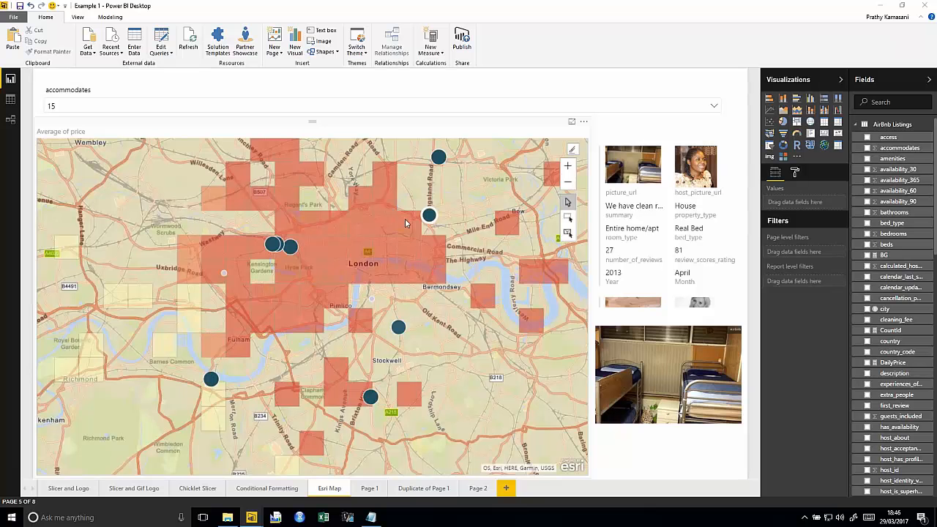
left_click(405, 224)
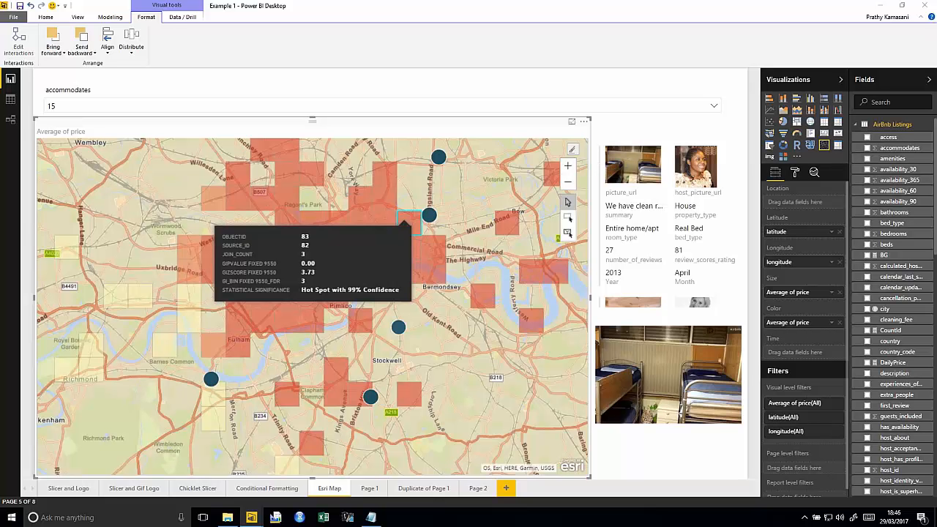
left_click(572, 121)
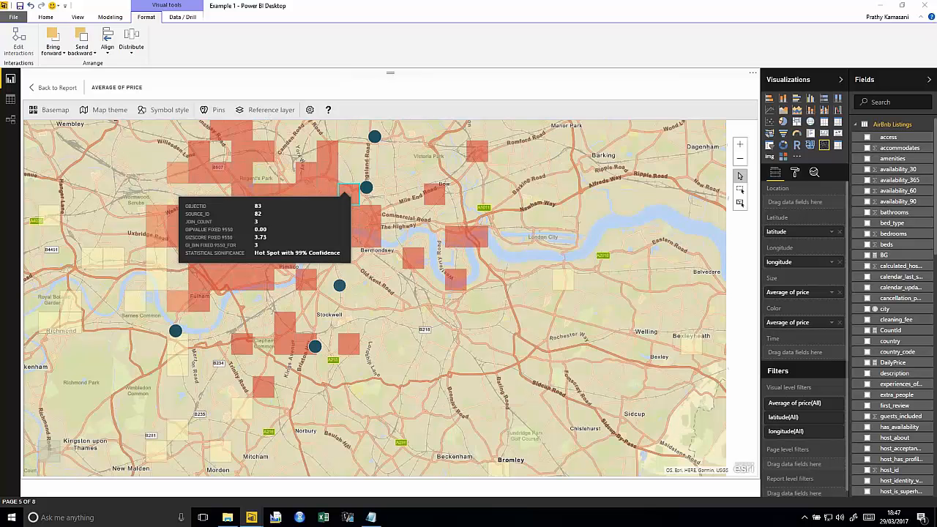
- Search the map's ArcGIS reference layers for "london" and browse the available layers
left_click(265, 111)
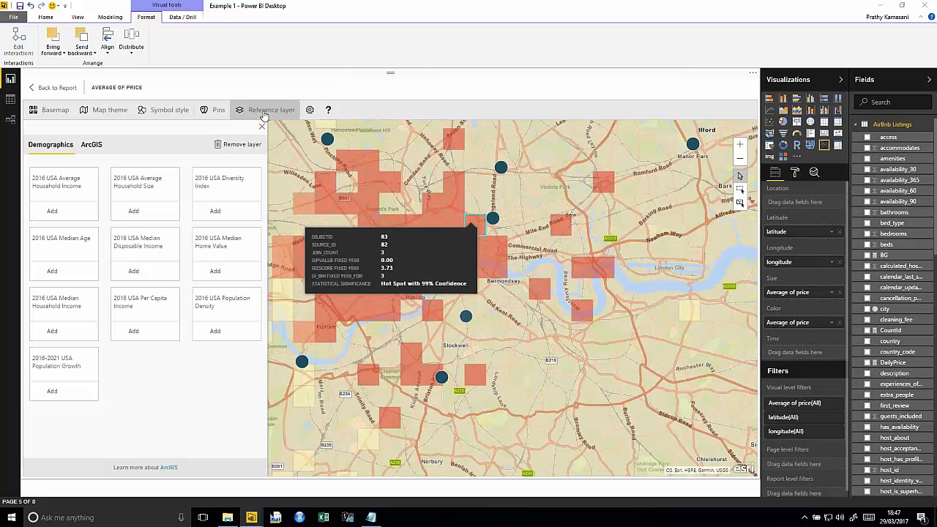
left_click(92, 146)
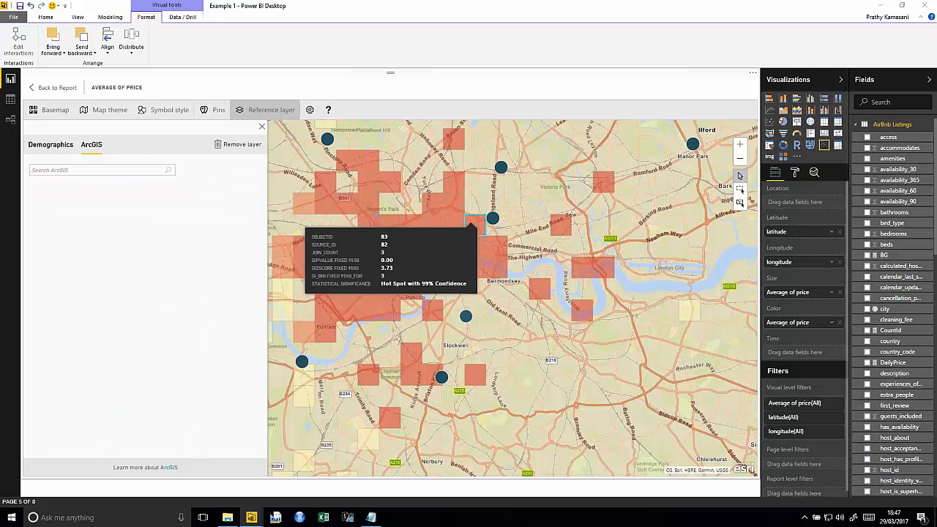
left_click(108, 169)
type("london")
key("Return")
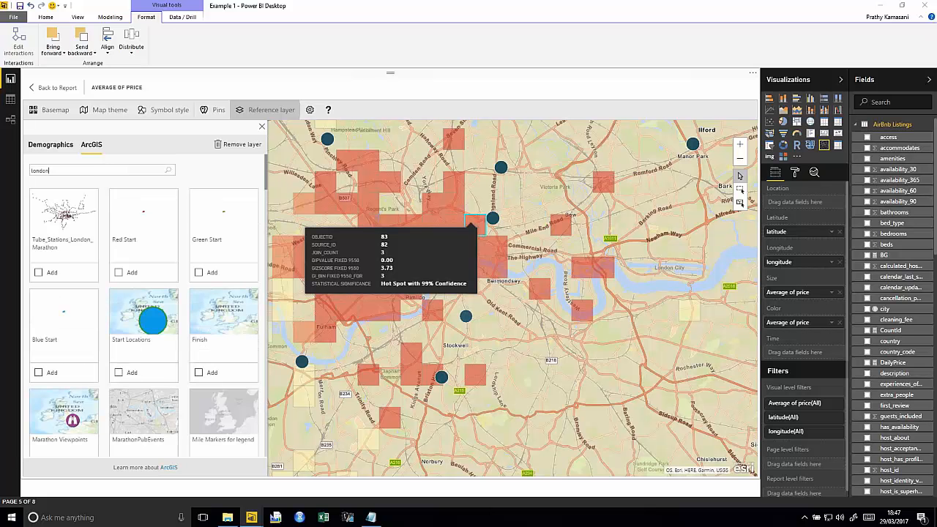
scroll(268, 176, "down", 1)
scroll(268, 191, "down", 3)
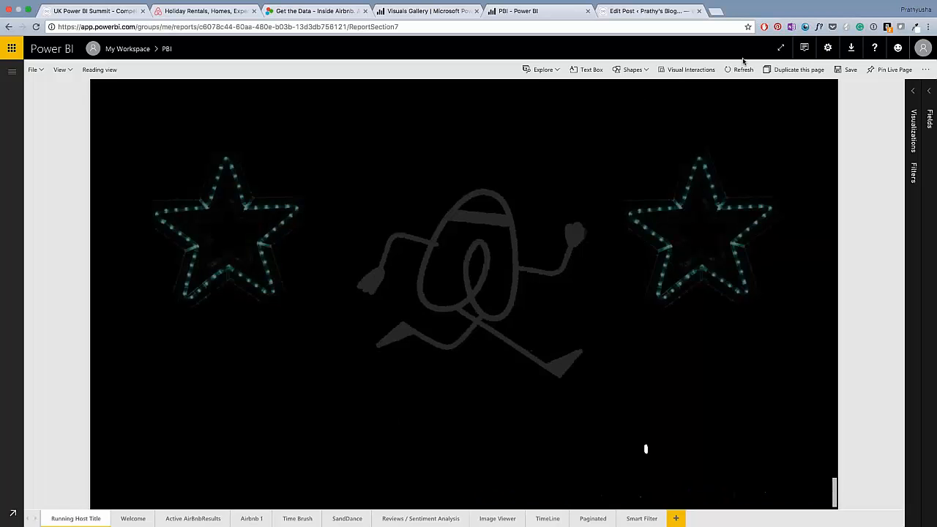
- Switch to the PBI report in the Power BI service, show it in full screen and advance to the Welcome page
left_click(781, 49)
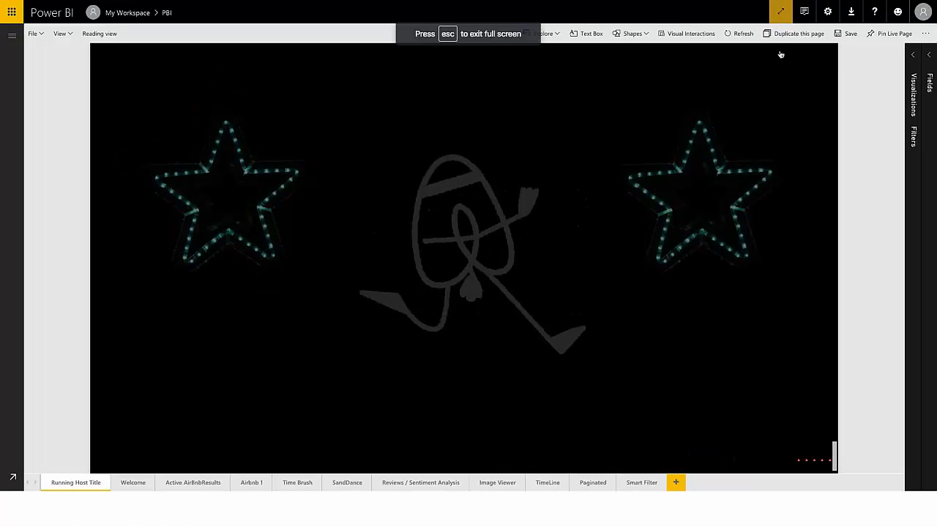
left_click(812, 88)
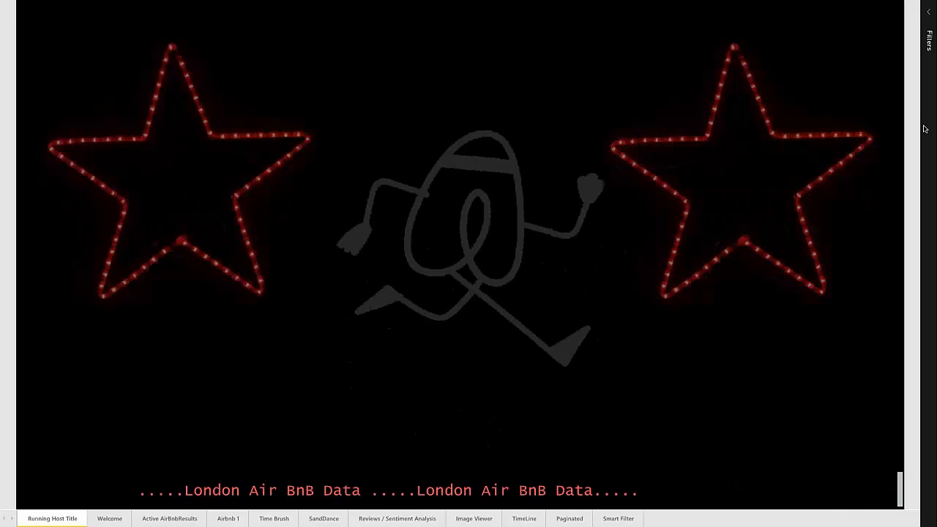
mouse_move(830, 420)
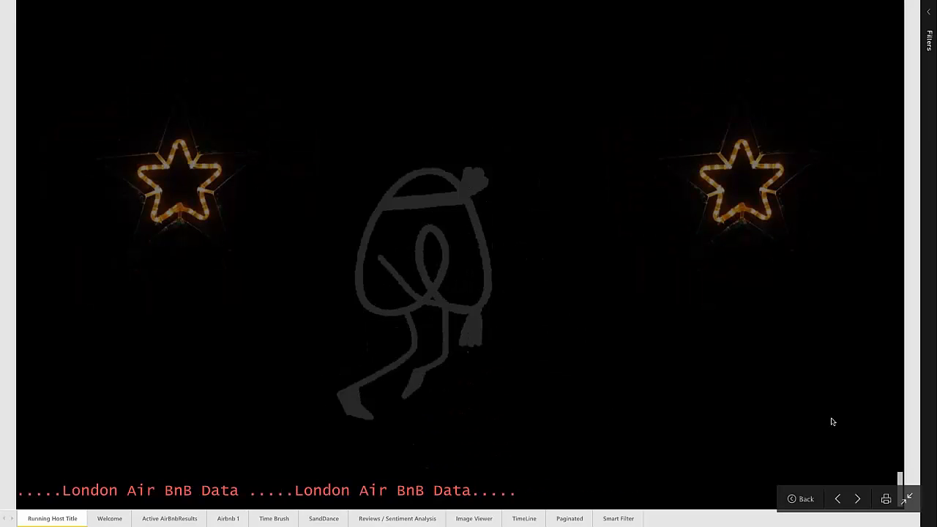
left_click(859, 500)
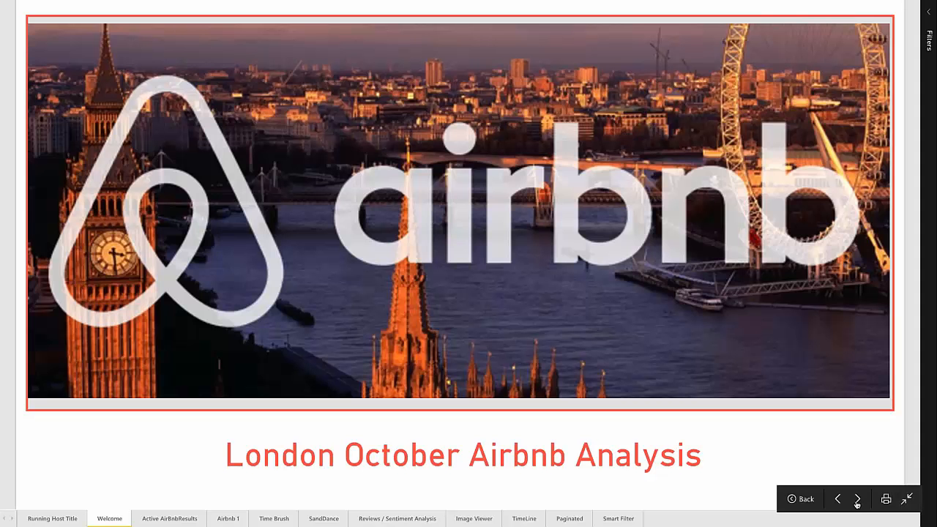
- Advance to the Active AirBnbResults page, filter its map to Private room and continue to the Airbnb 1 page
left_click(857, 499)
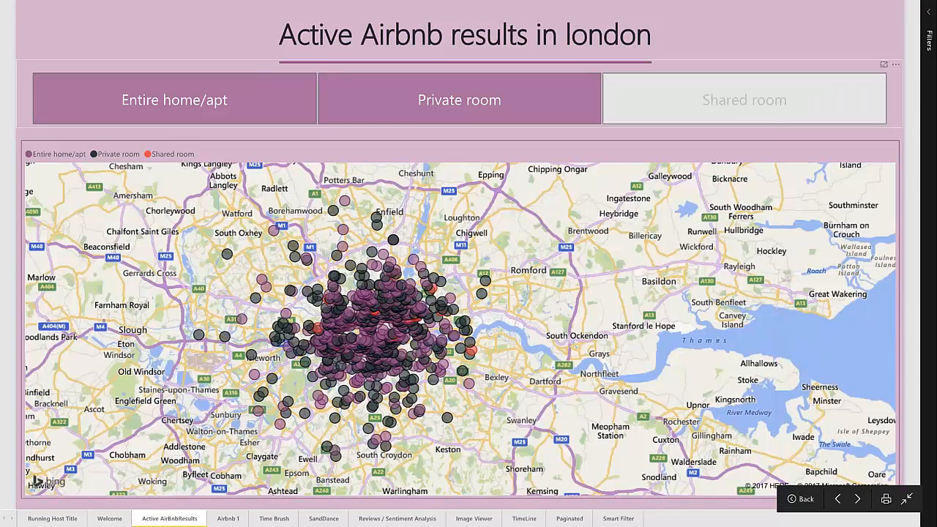
left_click(546, 98)
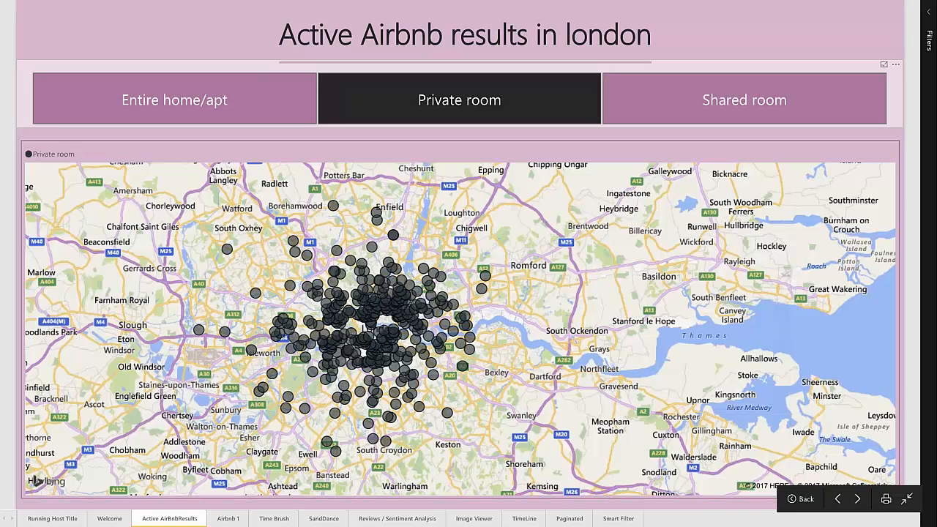
left_click(858, 500)
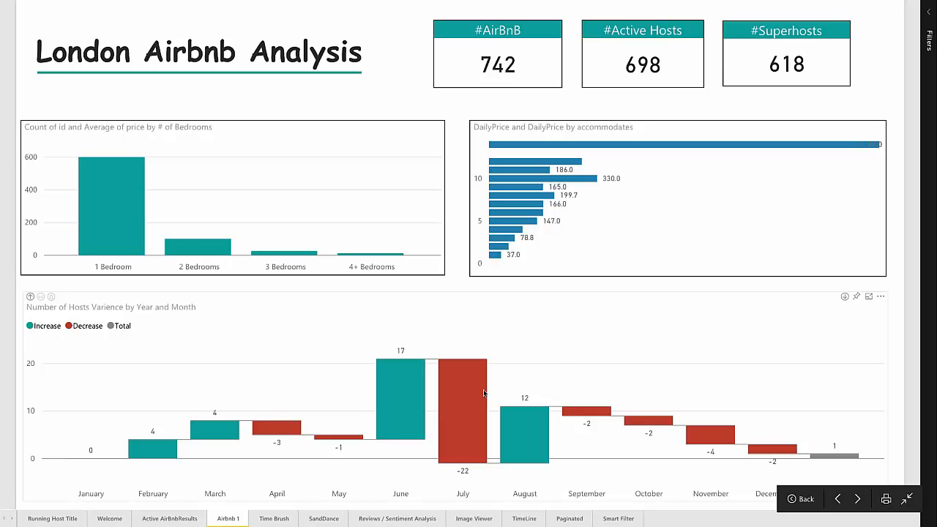
mouse_move(452, 381)
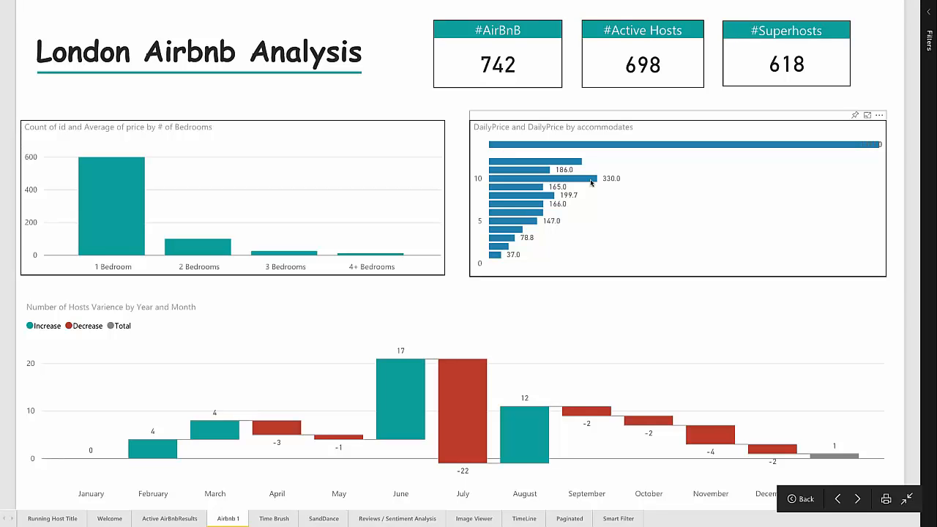
- On the Time Brush page, brush the timeline to early through mid 2014 and select the host pictured speaking at a film festival
left_click(859, 499)
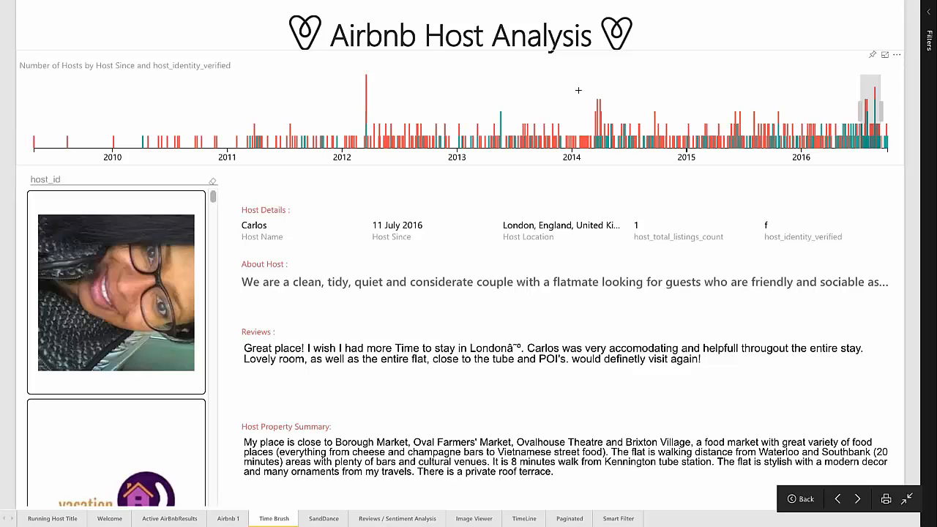
left_click_drag(578, 90, 628, 139)
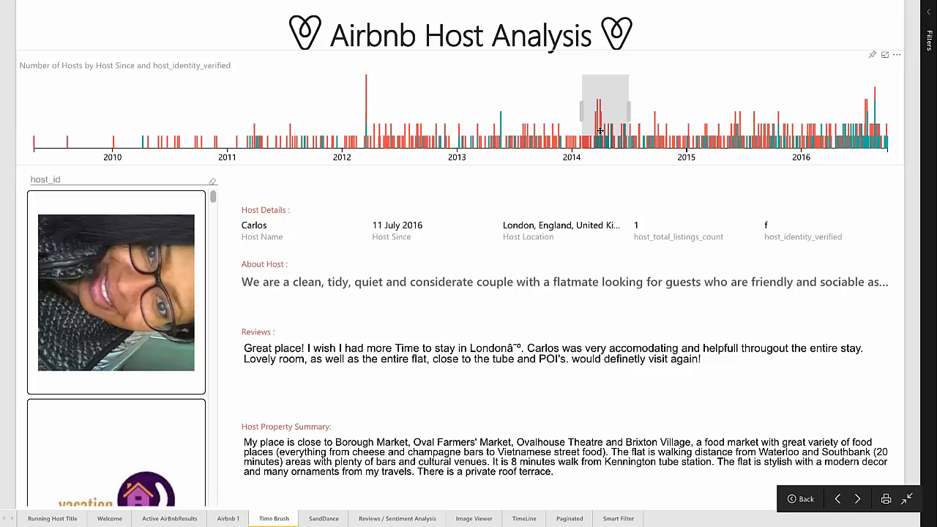
left_click(580, 107)
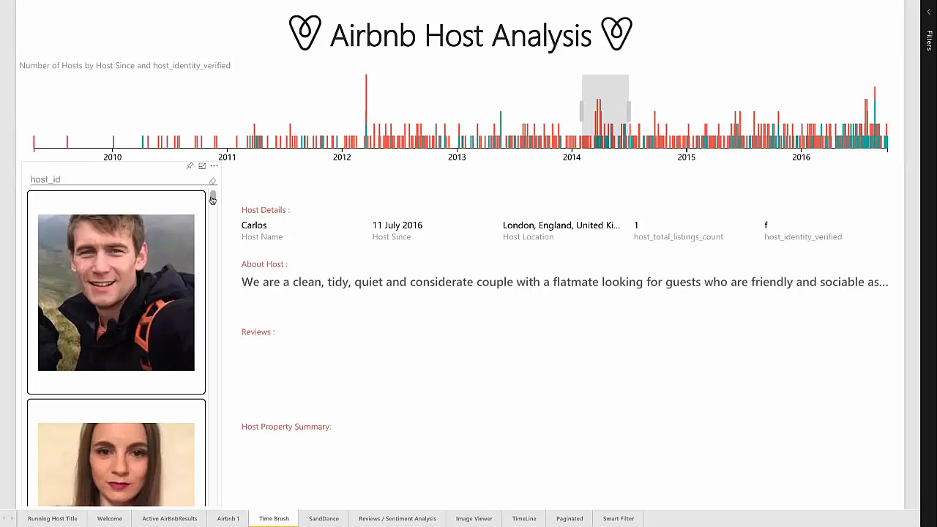
left_click_drag(213, 199, 214, 270)
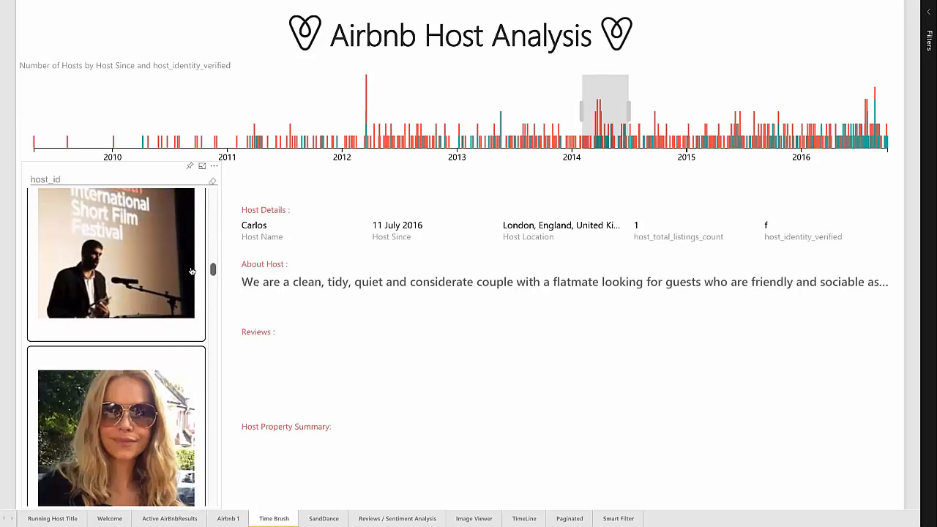
left_click(139, 277)
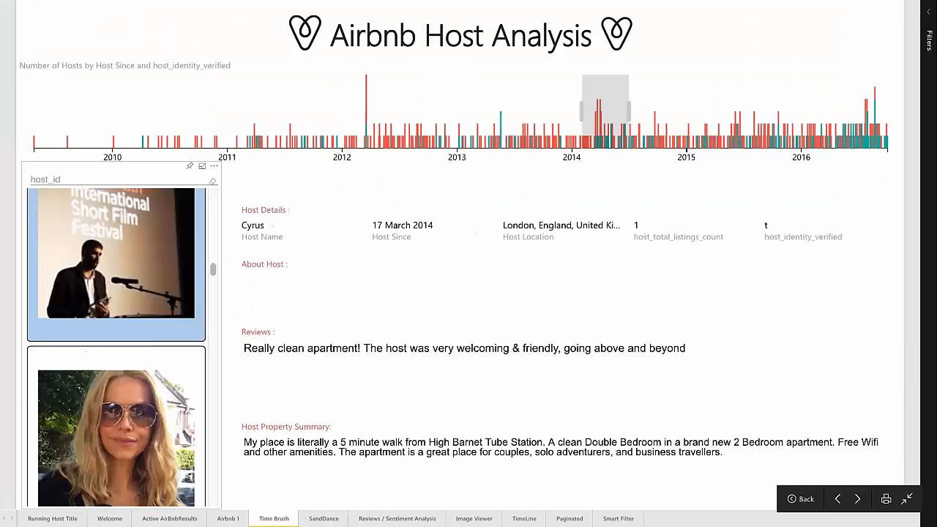
- Advance to the SandDance page and filter the chart to 7 accommodates, changing the selection to 5
left_click(859, 500)
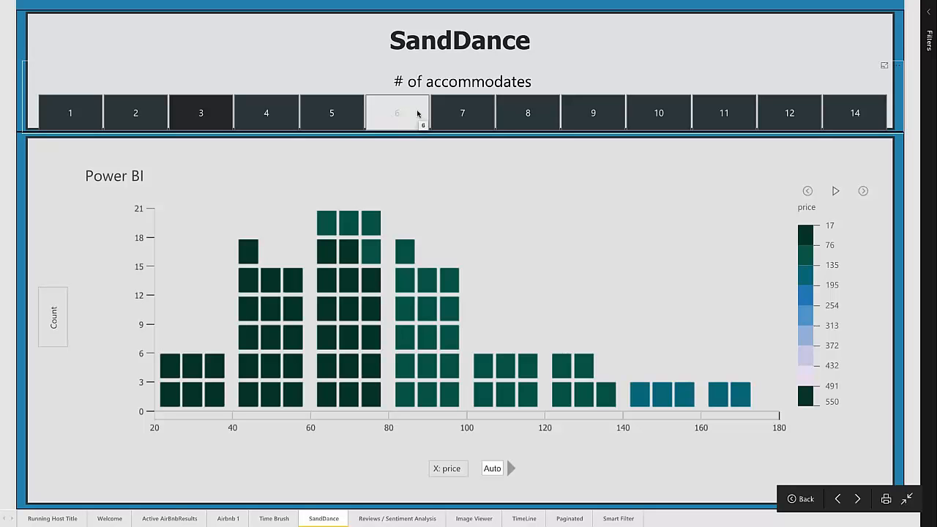
left_click(446, 118)
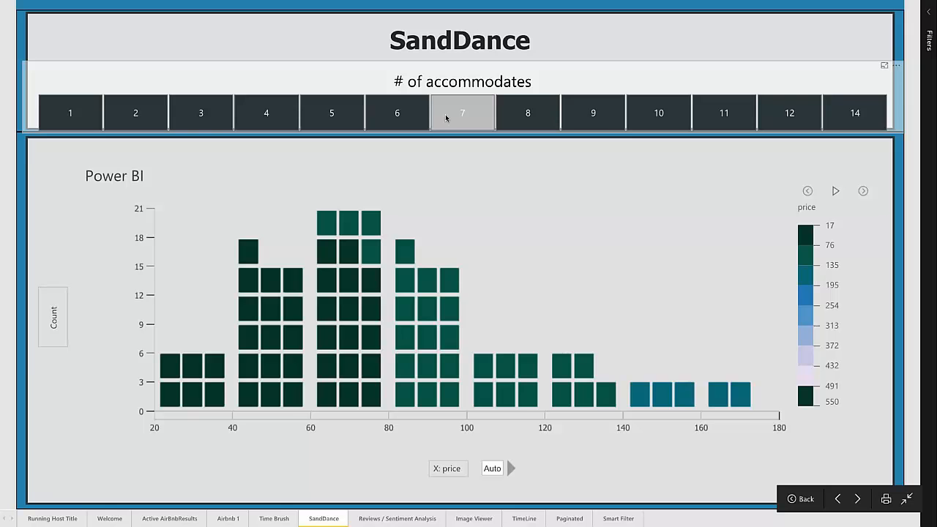
left_click(343, 119)
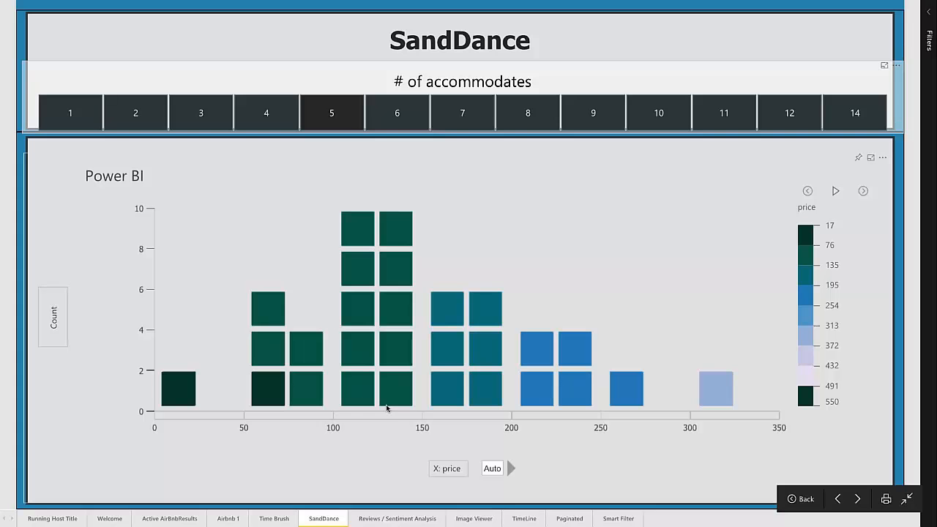
- Show the Reviews / Sentiment Analysis page, then switch to Power BI Desktop and view the data of the Listing Reviews table
left_click(383, 520)
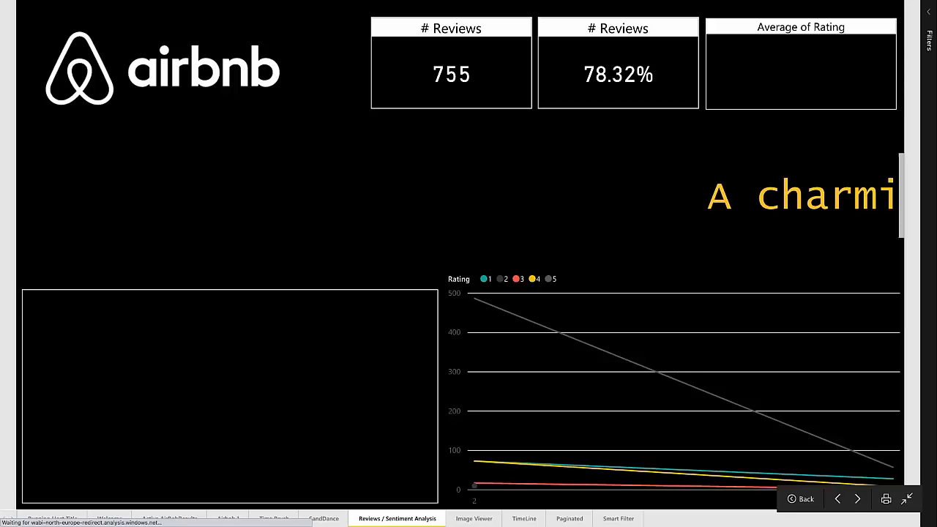
key("ctrl+Right")
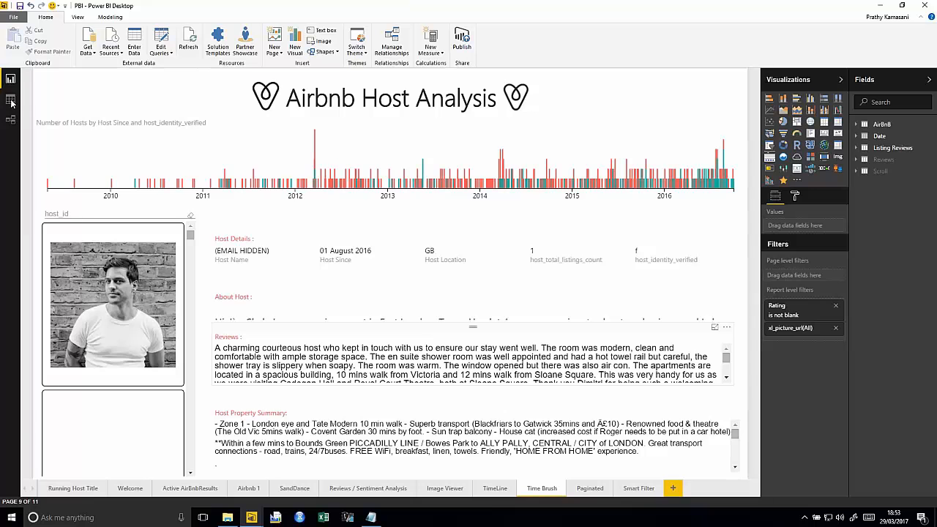
left_click(11, 99)
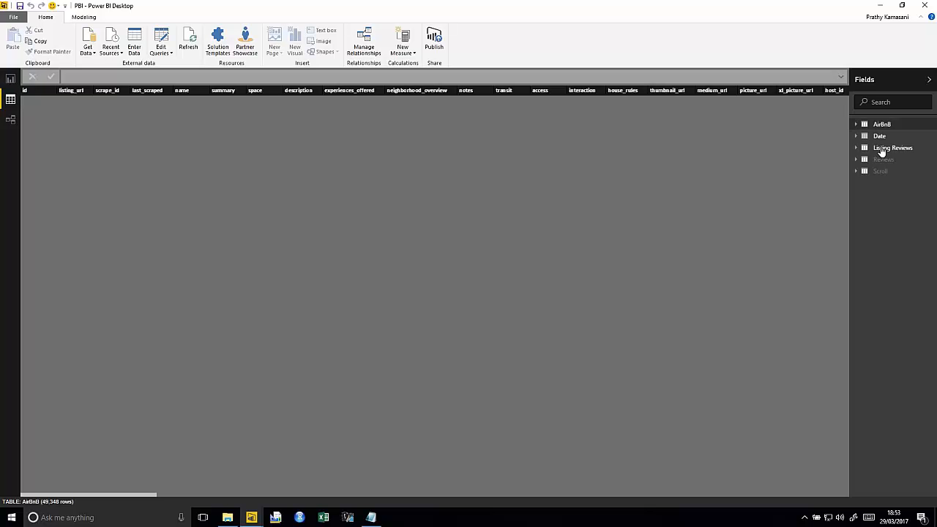
left_click(882, 149)
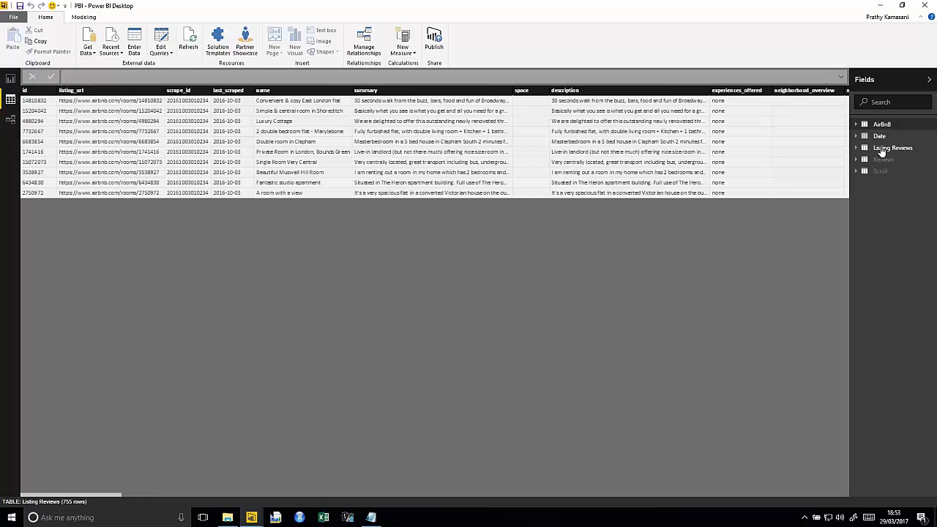
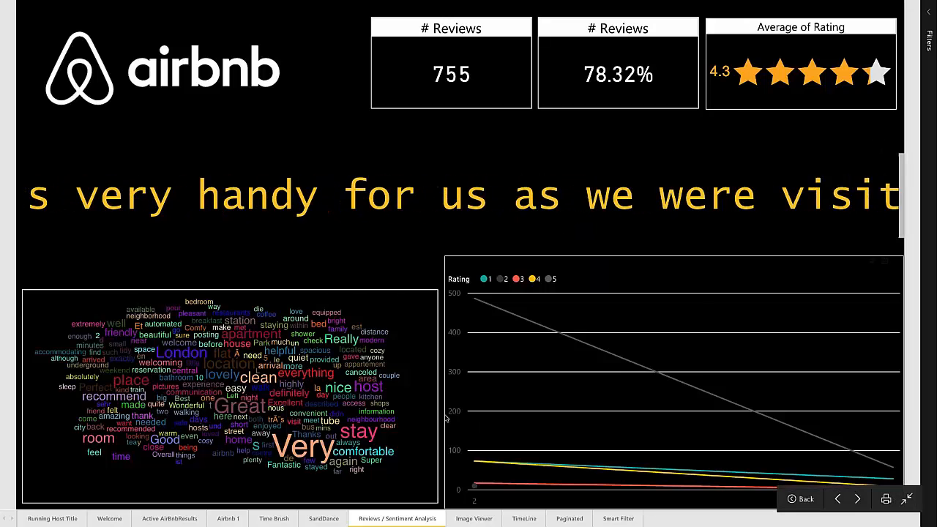
- Go to the Image Viewer page and compare the (5) Central London, (RM 2) hostel, "Studio"/room and (RM 1) hostel listings
mouse_move(481, 471)
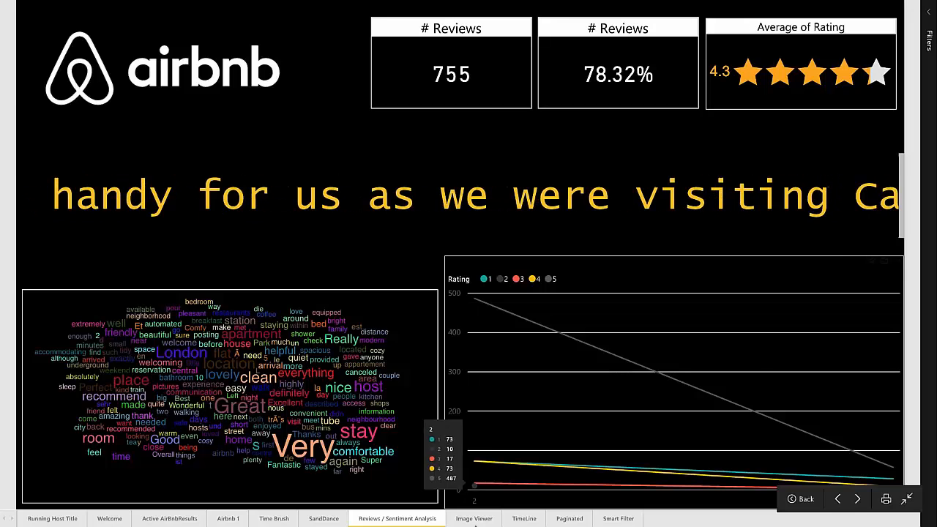
left_click(474, 519)
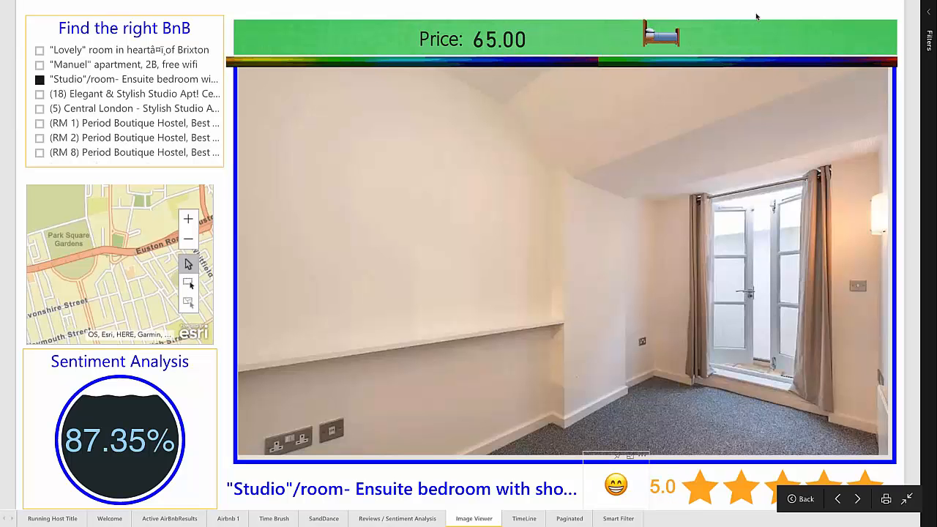
left_click(157, 114)
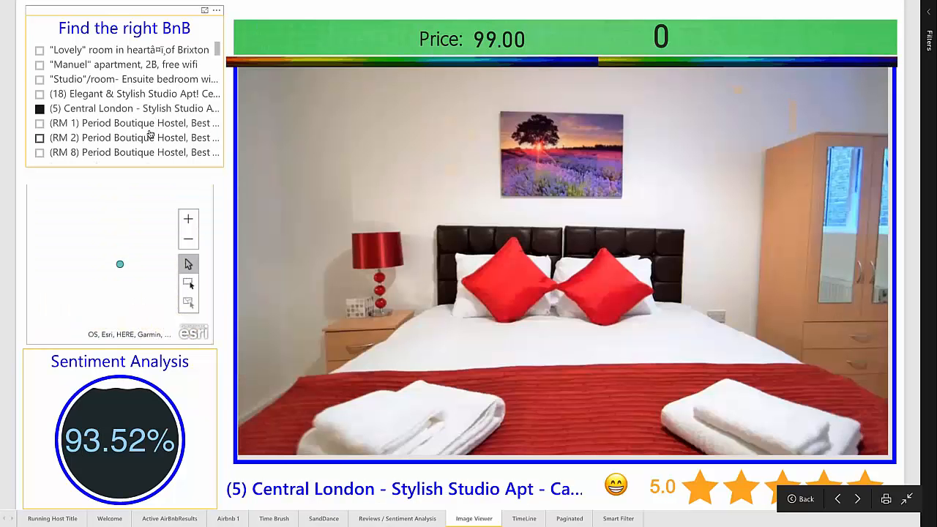
left_click(148, 137)
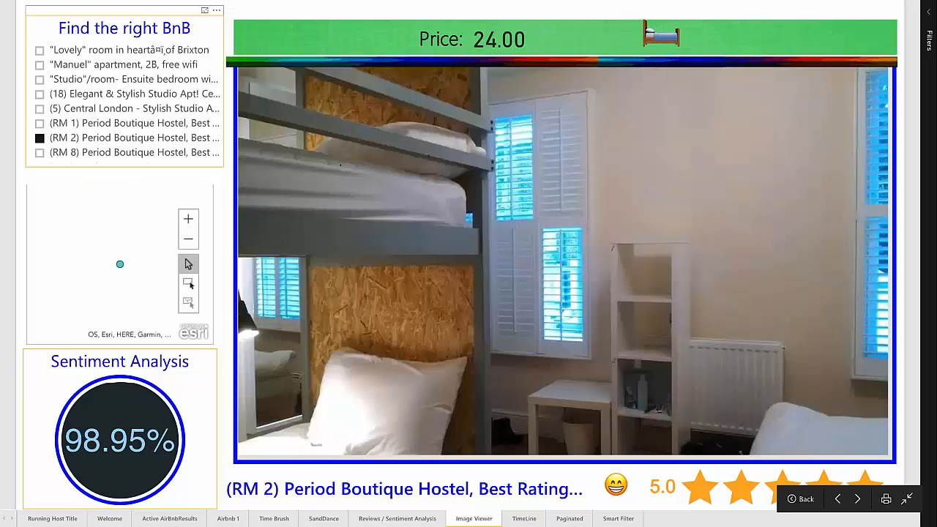
left_click(132, 79)
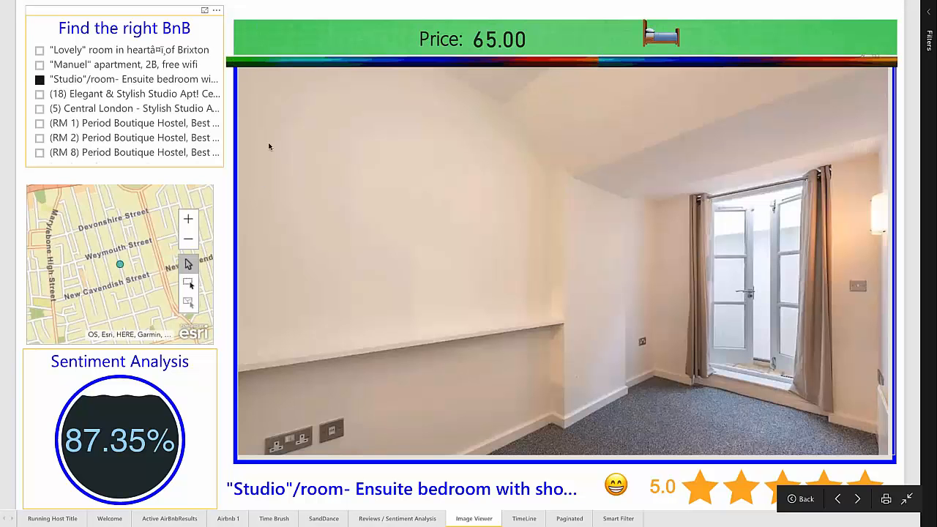
left_click(132, 107)
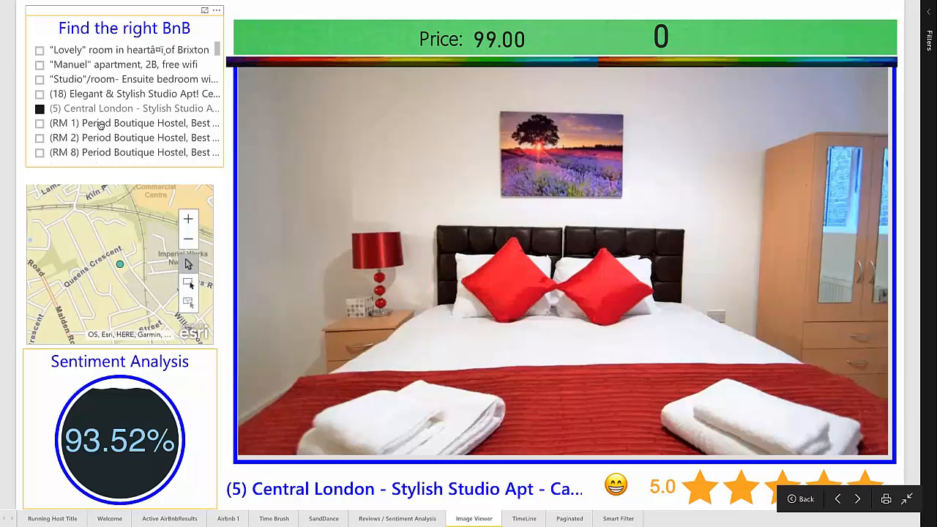
left_click(132, 123)
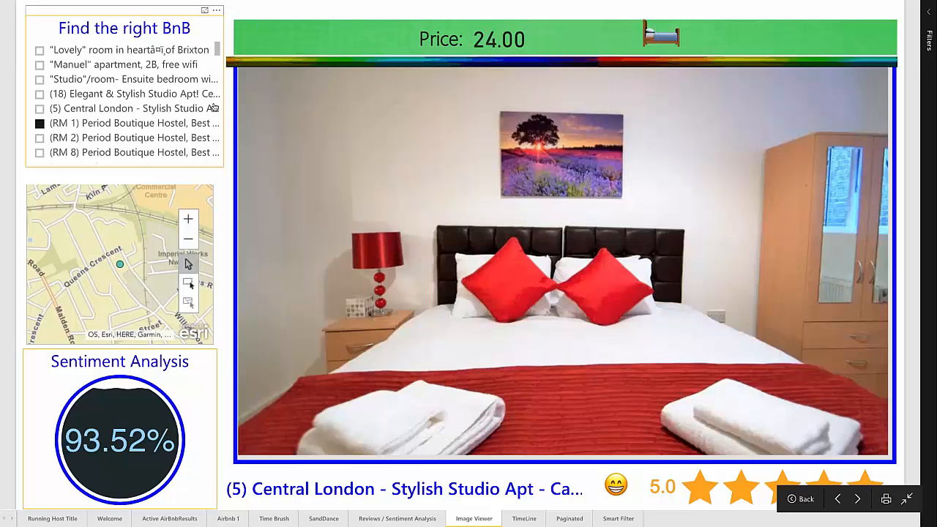
- Browse further listings in the Find the right BnB slicer and select "Amazing London Apartment in a Fantastic ..." to examine its bedroom icons
scroll(183, 107, "down", 5)
left_click(150, 114)
left_click(151, 102)
left_click(152, 86)
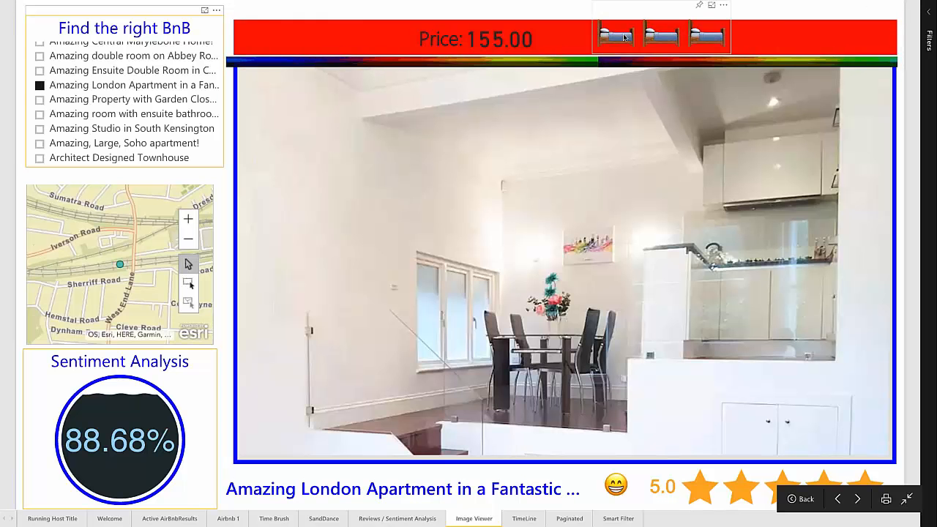
mouse_move(647, 36)
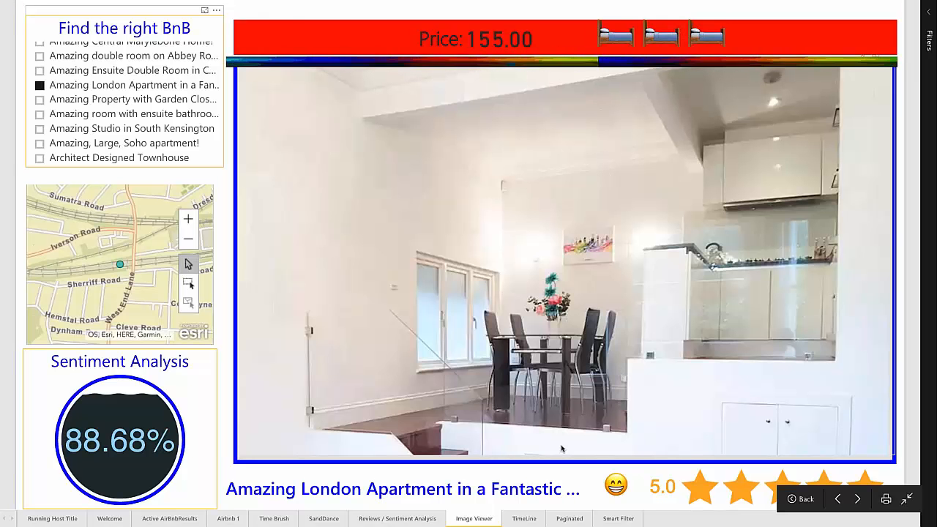
- View the Property Type Analysis on the Paginated and Smart Filter pages, and leave the full-screen report
left_click(561, 521)
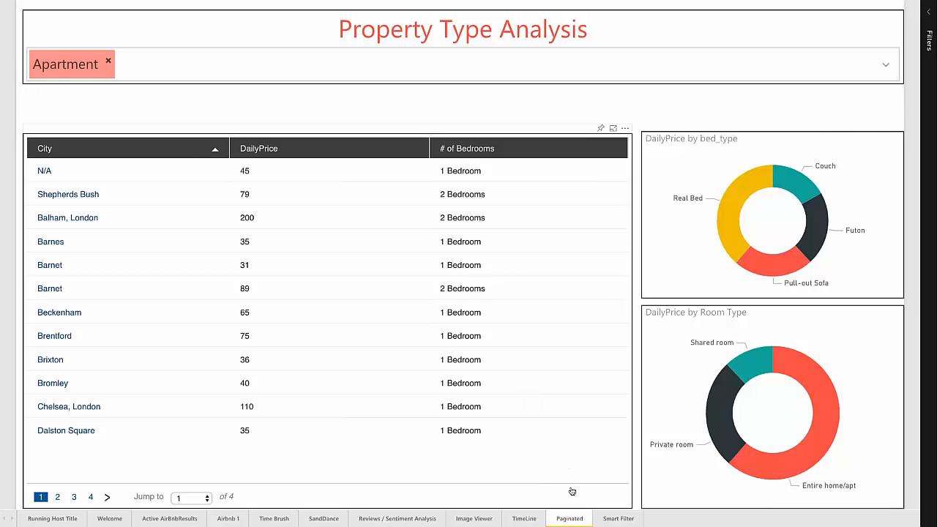
left_click(618, 519)
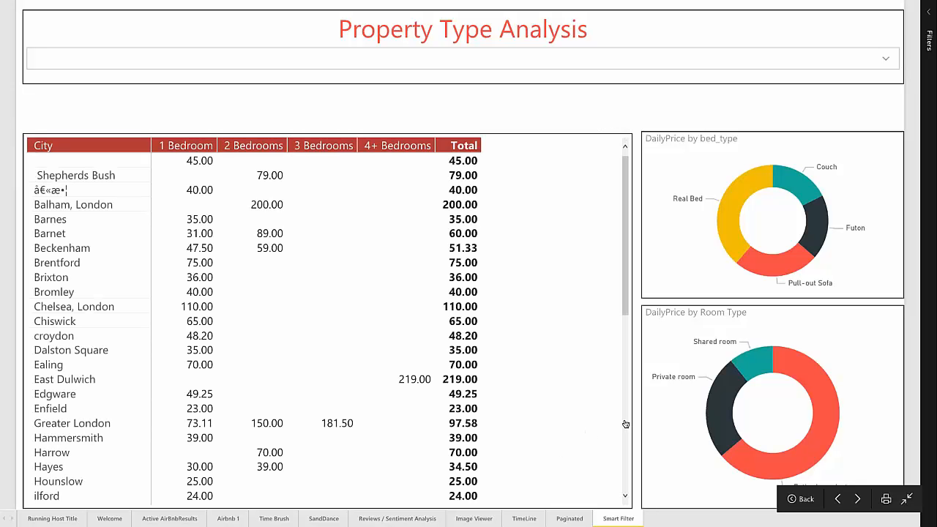
key("Escape")
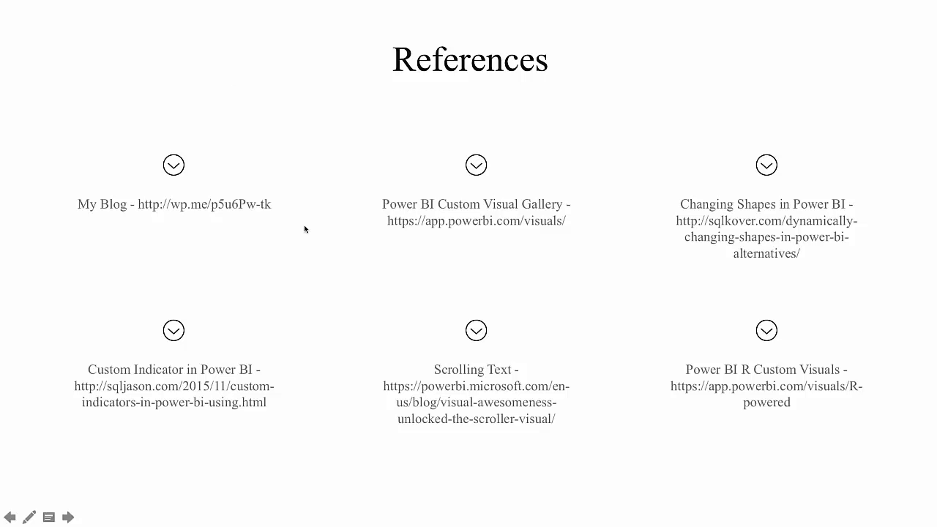
left_click(336, 280)
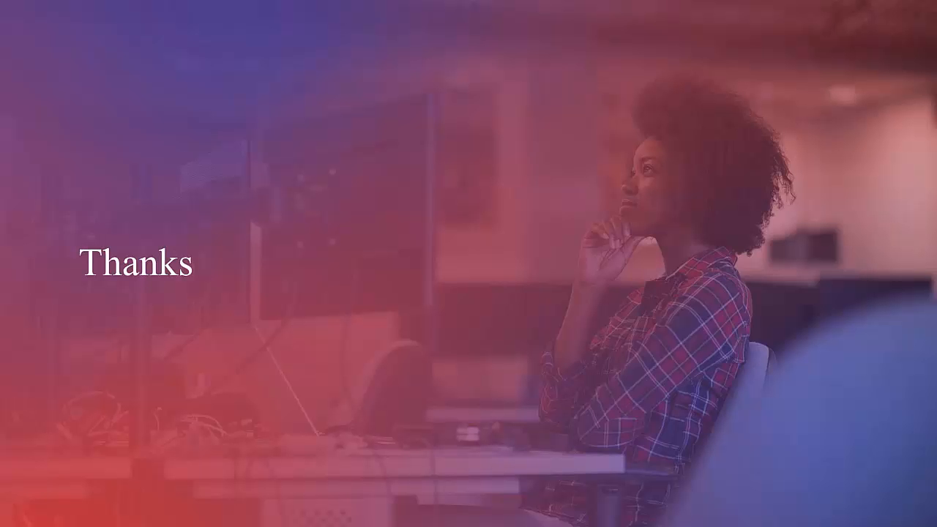
key("Escape")
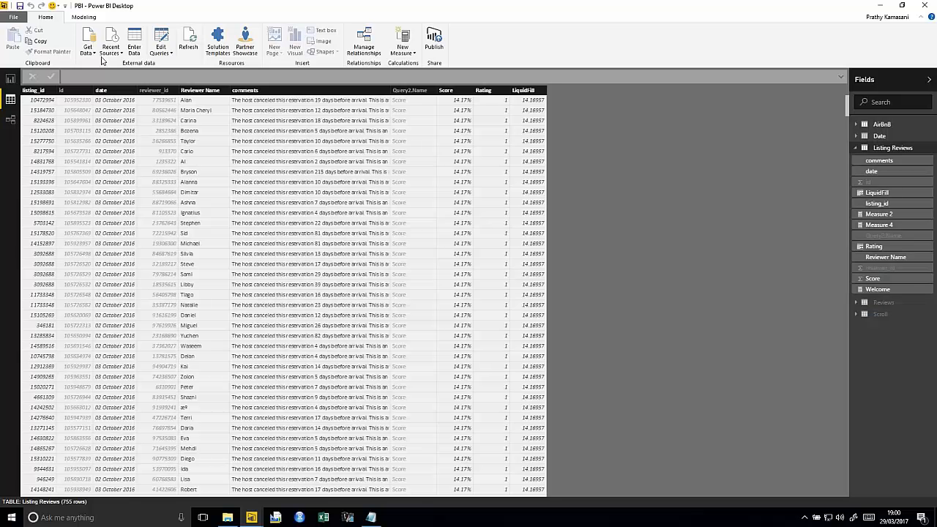
- Open the Query Editor from Power BI Desktop and open the settings of the AirBnB query's Source step
left_click(162, 40)
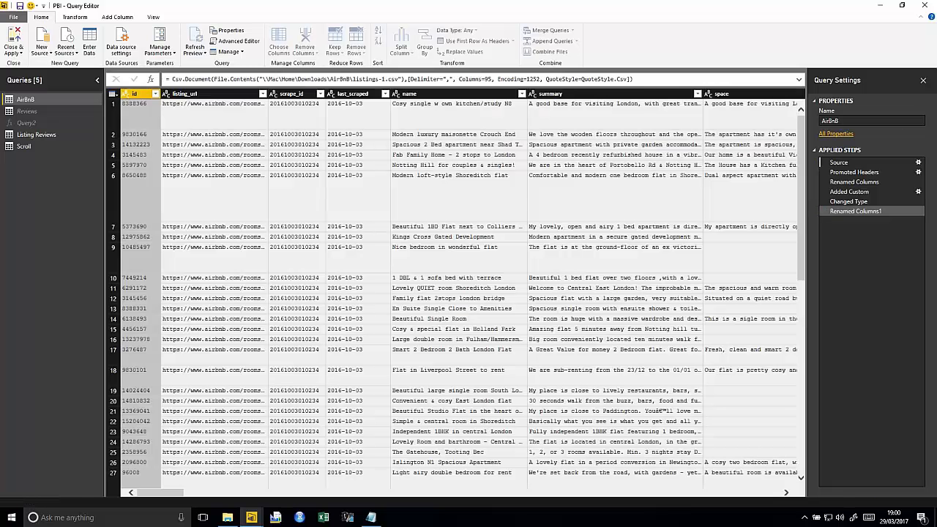
left_click(918, 166)
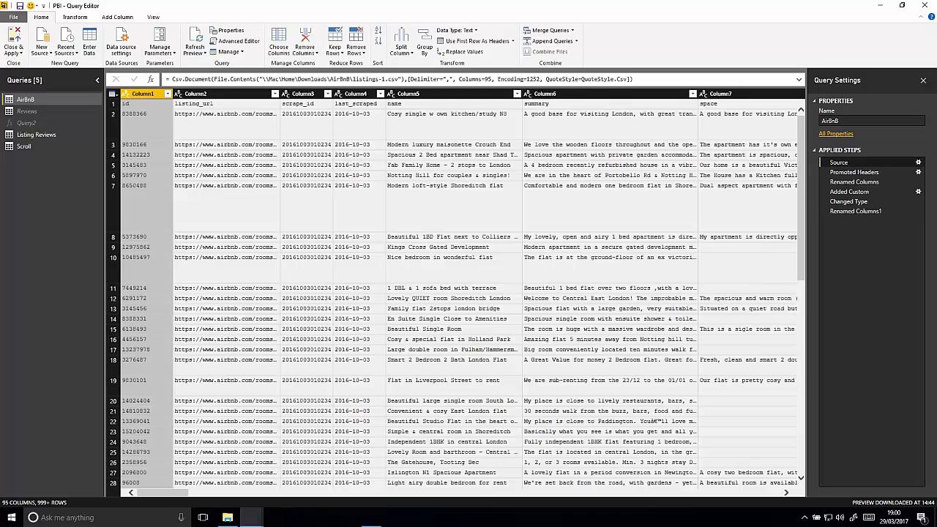